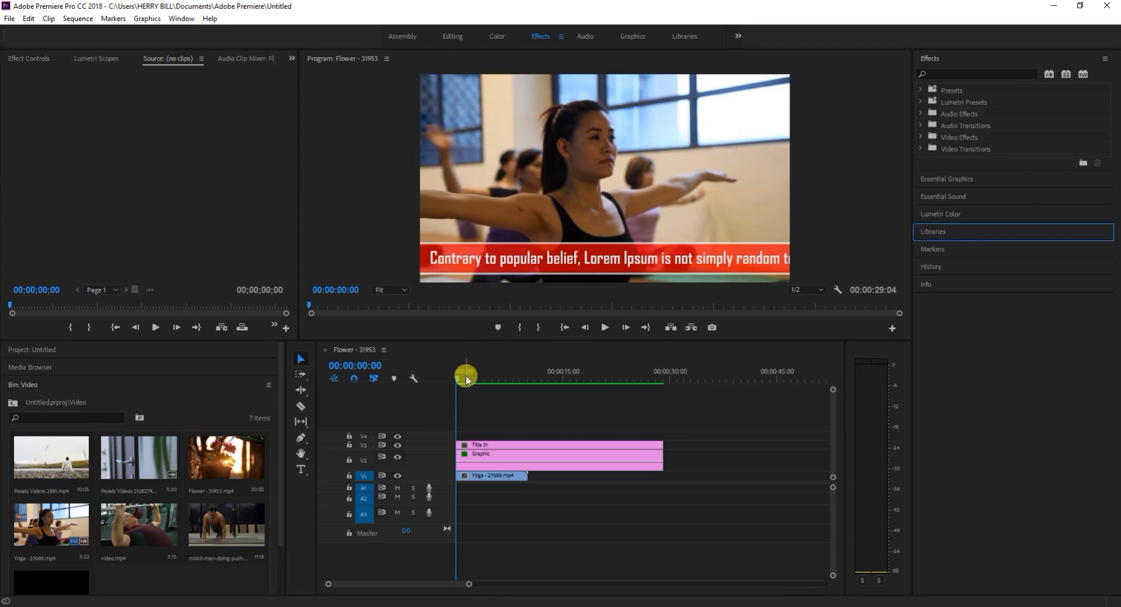
Delete the Graphic clip on V2 and the Title 01 clip on V3, then return the playhead to the sequence start.
drag(457, 380, 482, 422)
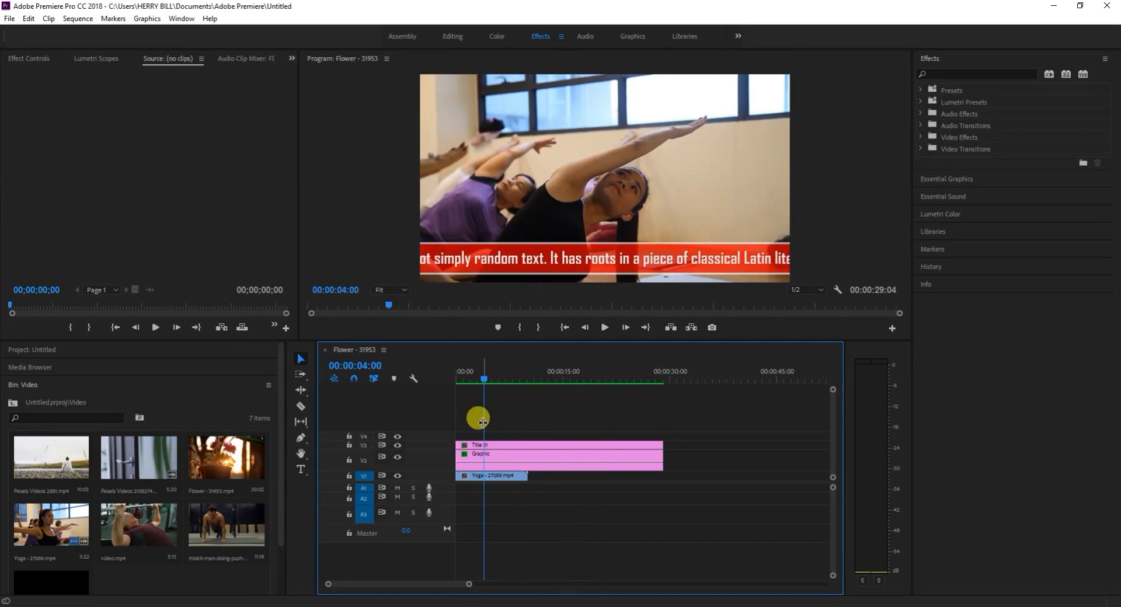
click(526, 459)
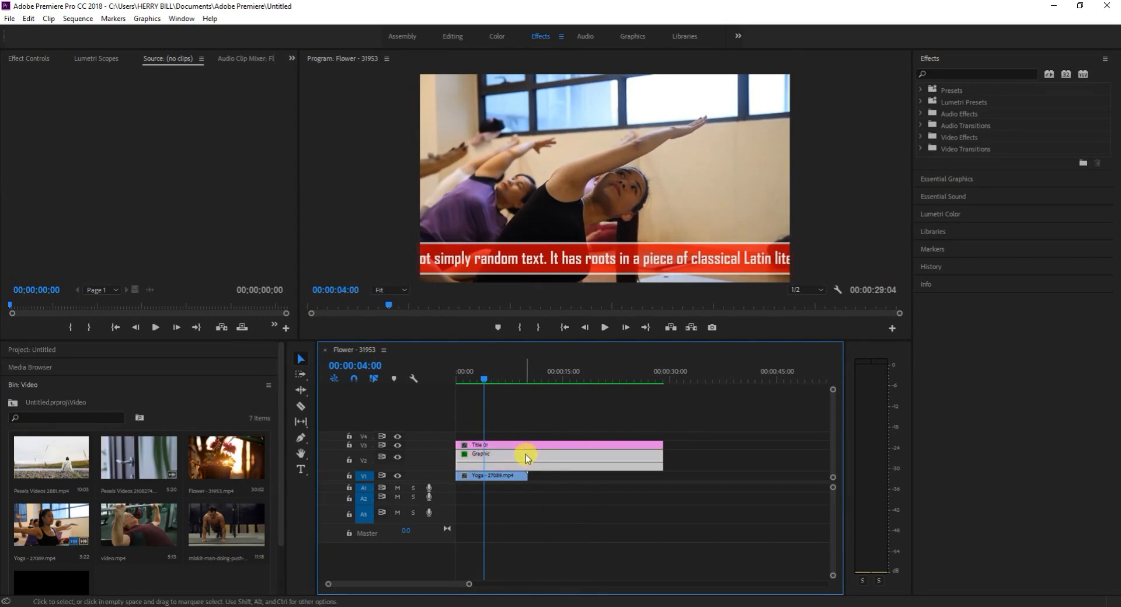
key(Delete)
click(523, 446)
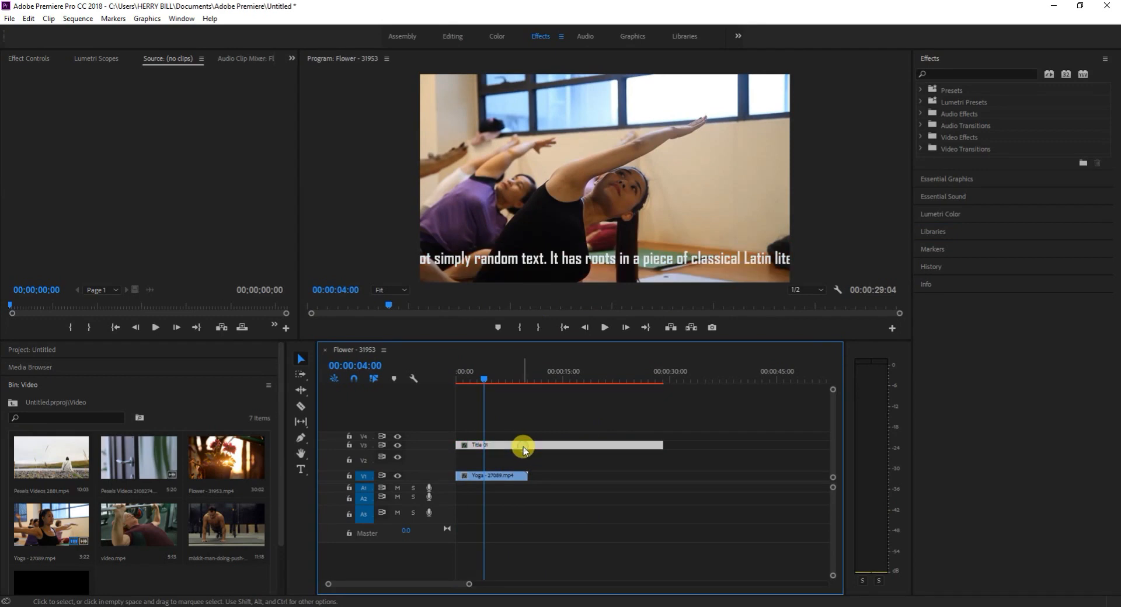
key(Delete)
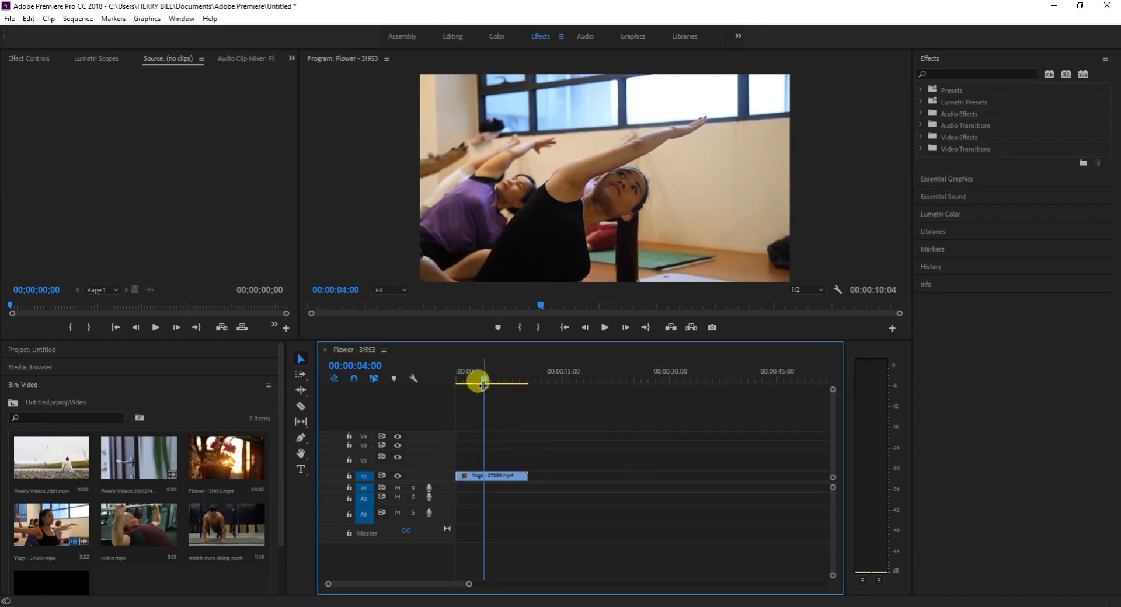
drag(485, 380, 448, 386)
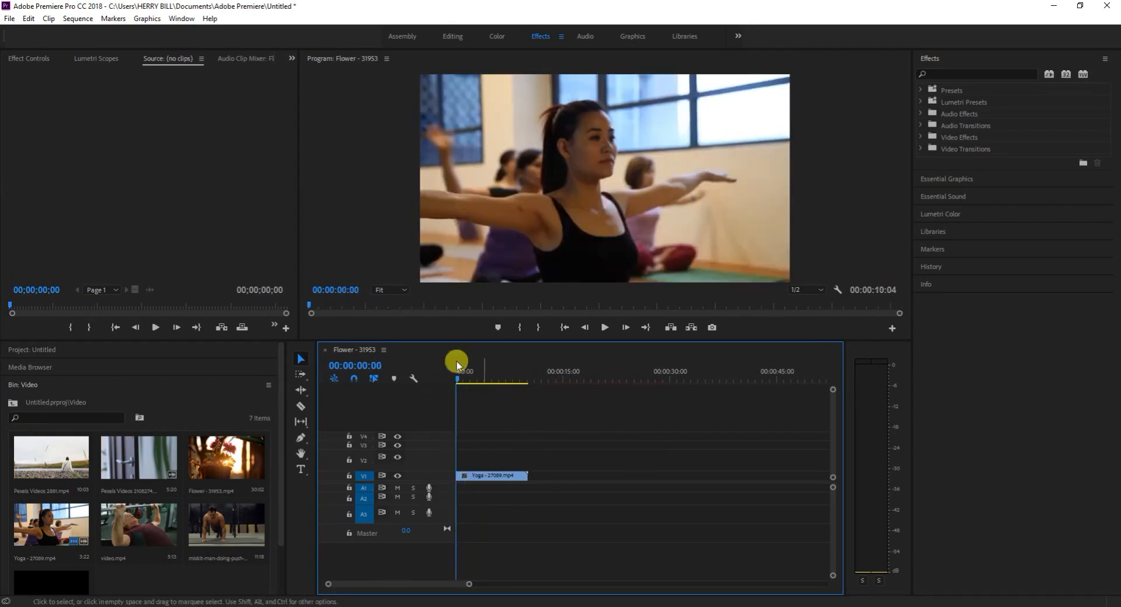
click(301, 468)
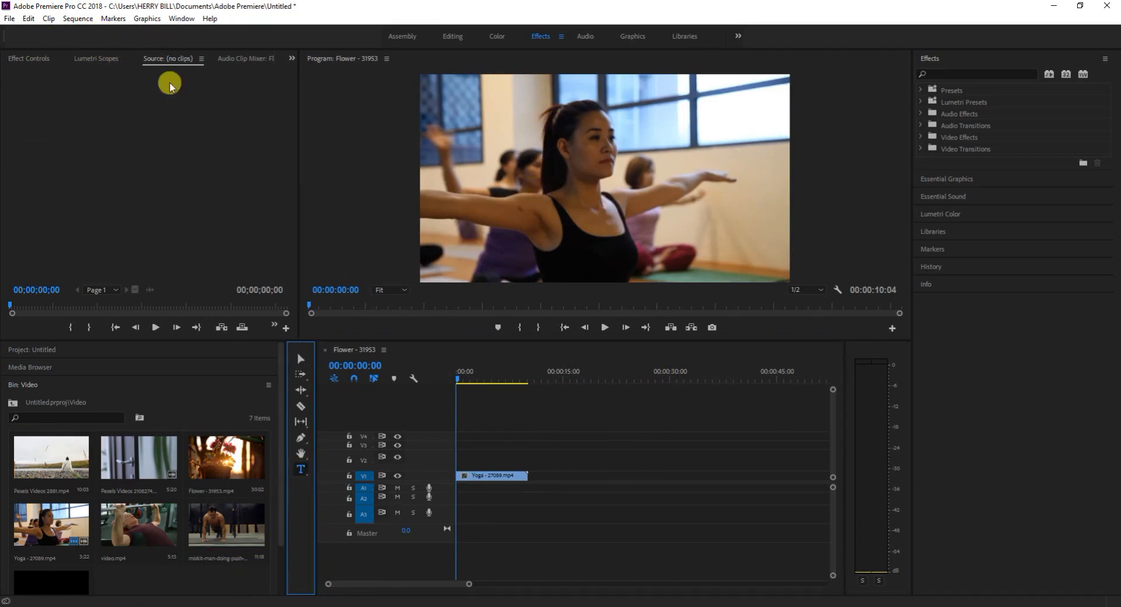
click(33, 60)
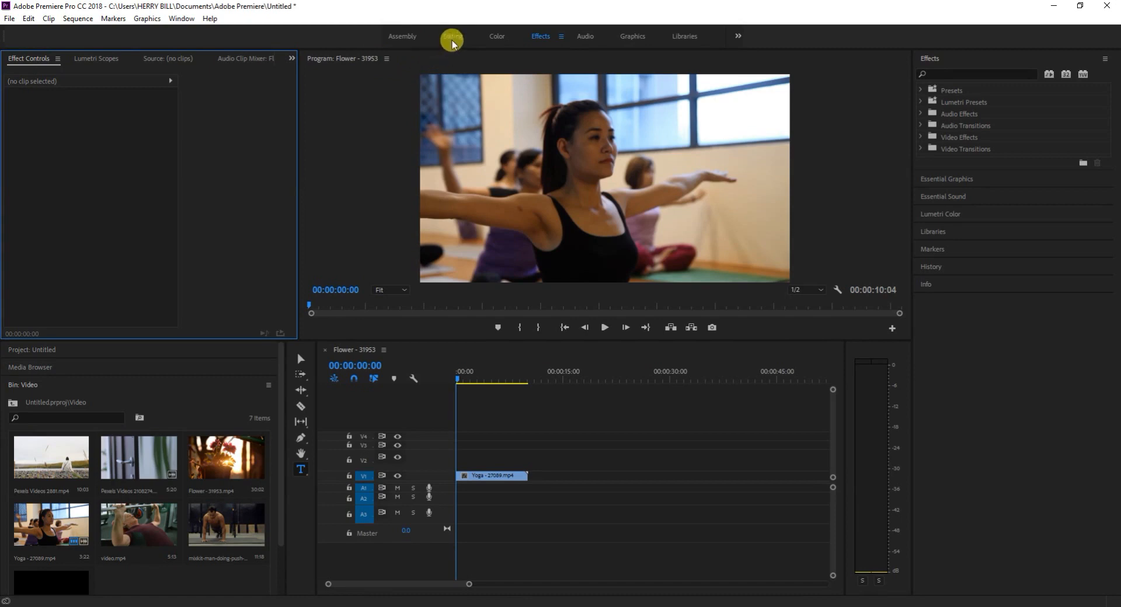
click(458, 379)
drag(474, 380, 457, 382)
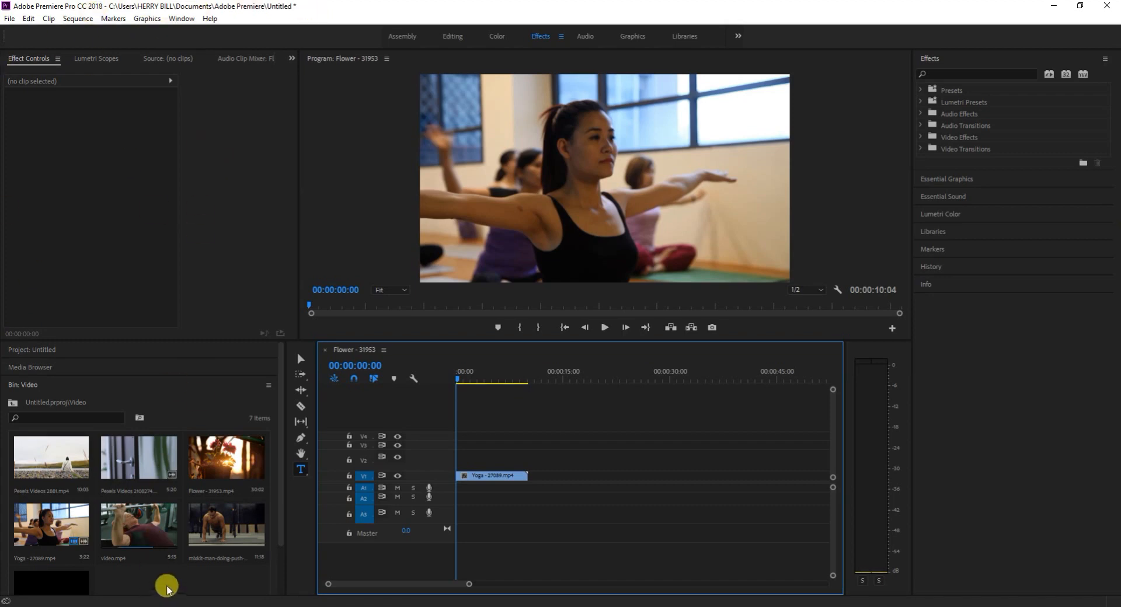
scroll(158, 555, down, 2)
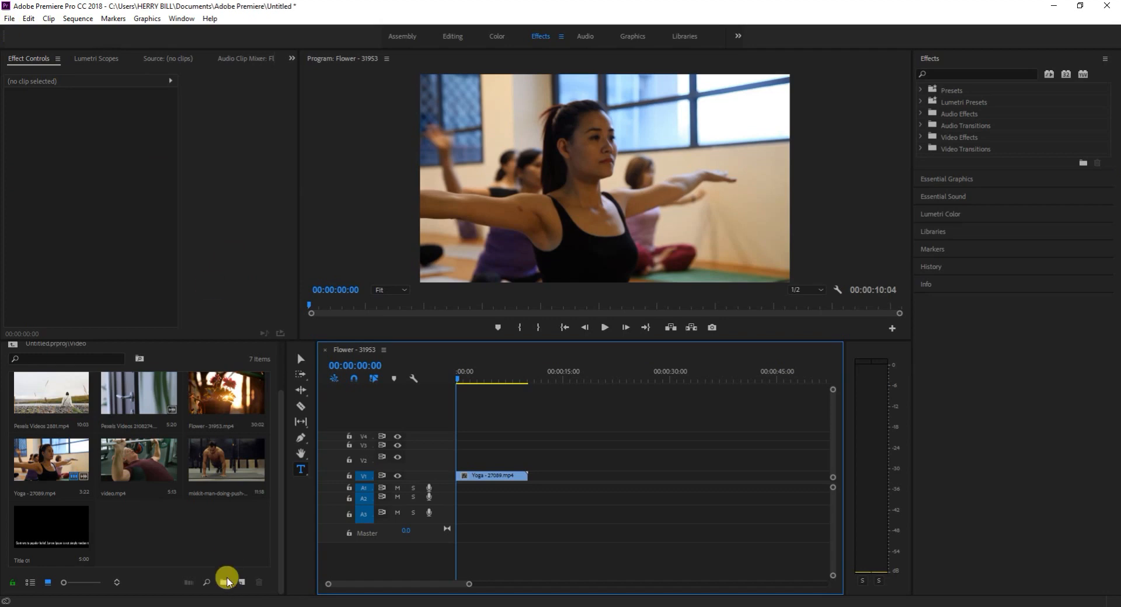
right_click(188, 533)
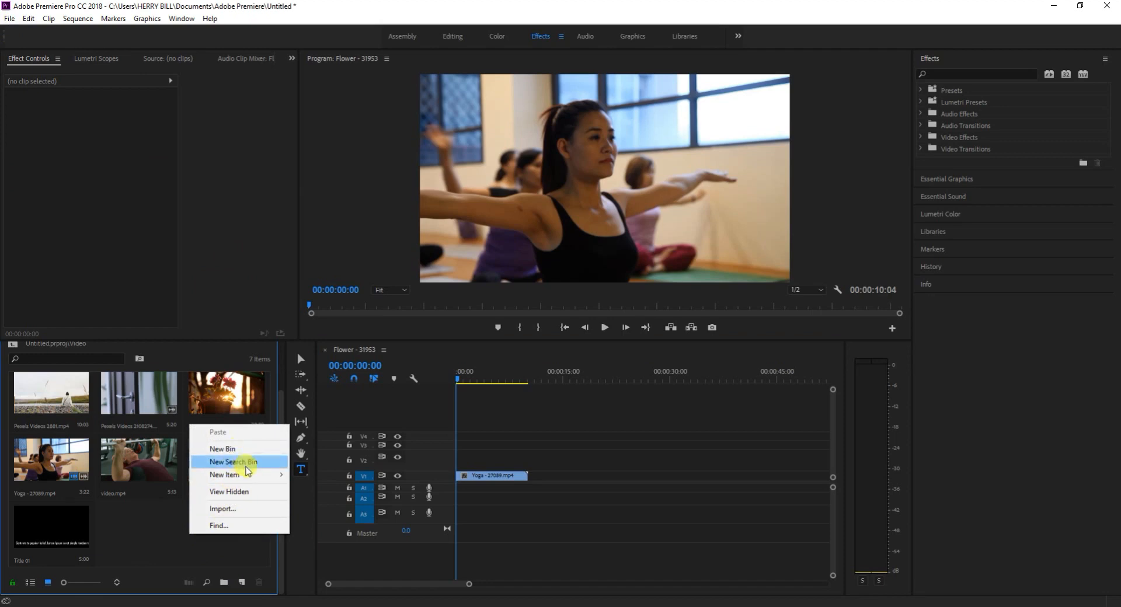
mouse_move(251, 475)
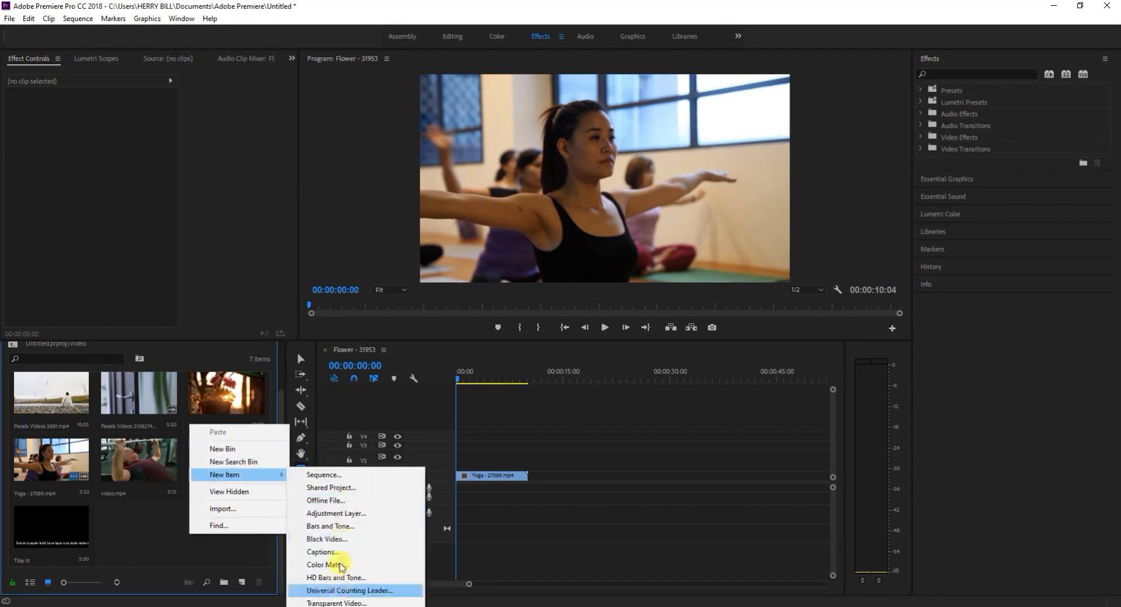
click(167, 551)
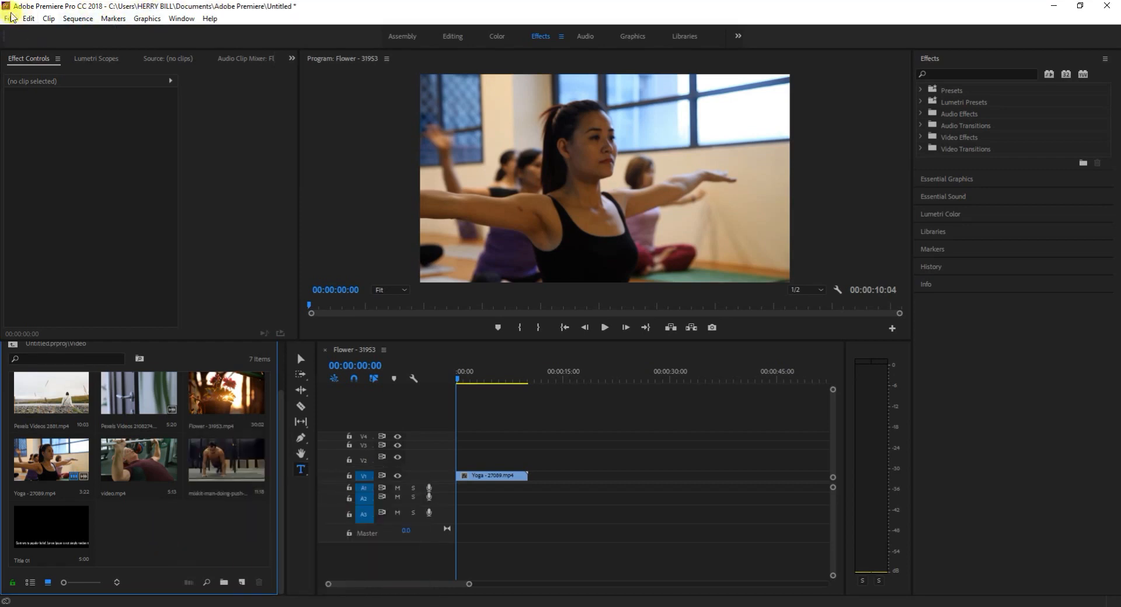
Create a new legacy title named Title 02 with the default video settings.
click(8, 19)
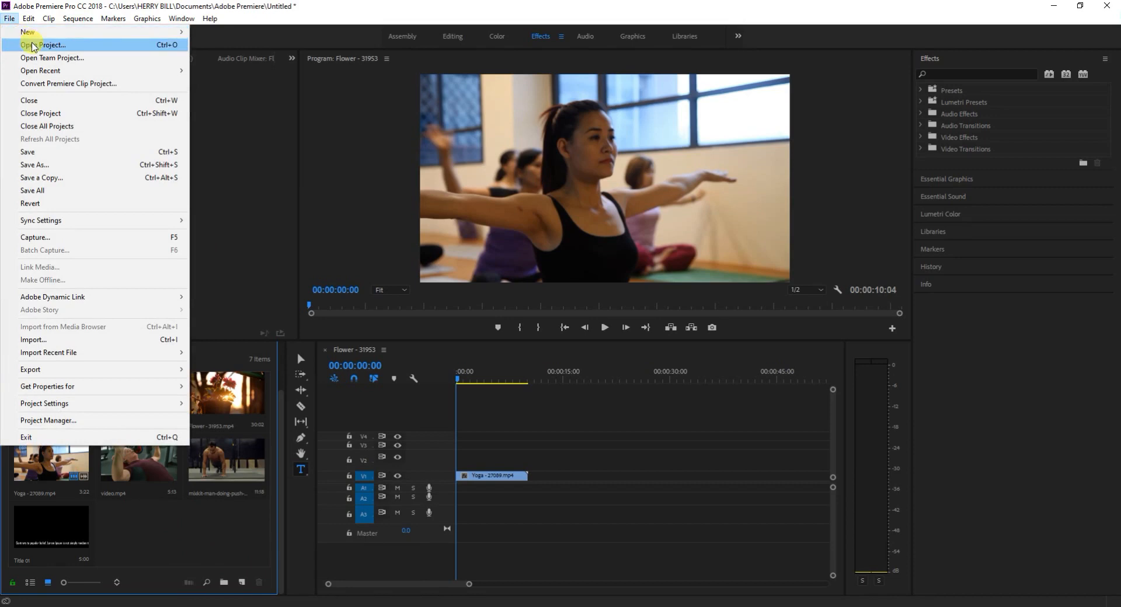
mouse_move(64, 32)
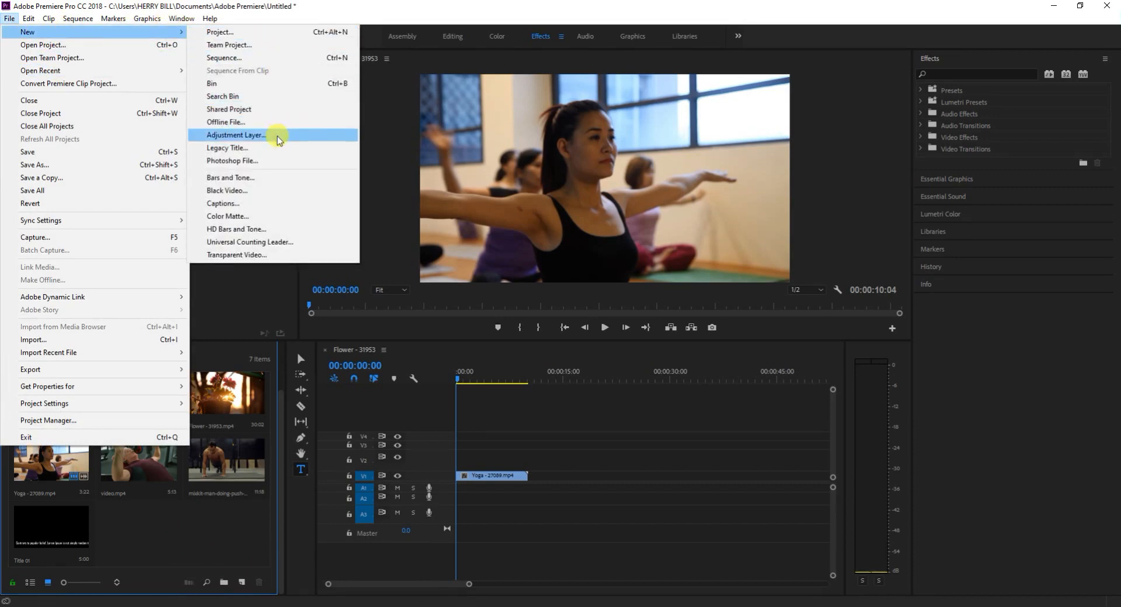
click(261, 153)
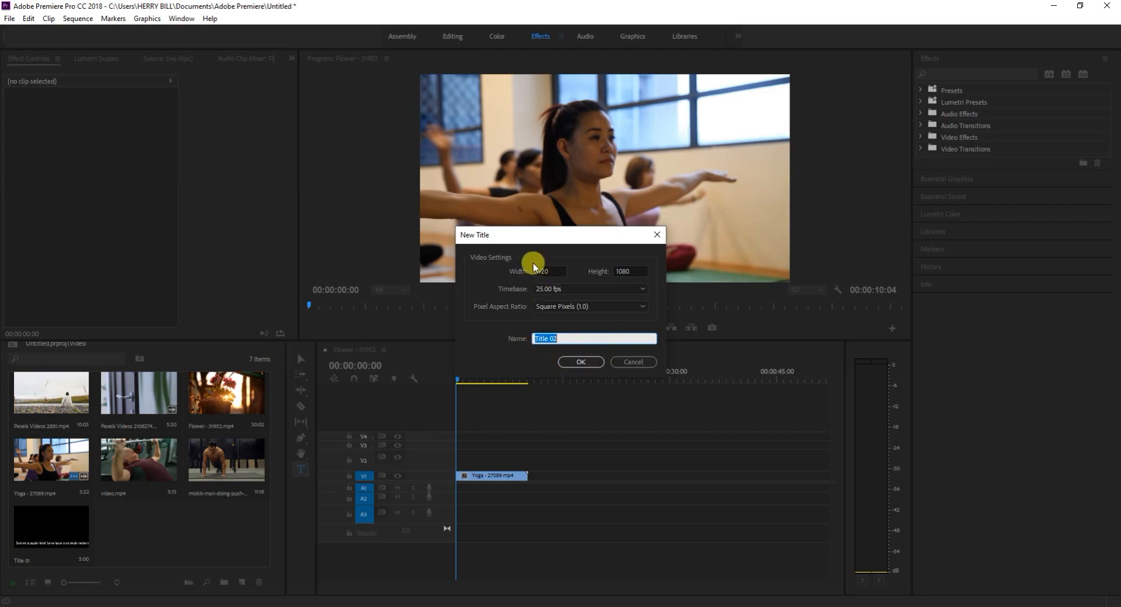
click(585, 359)
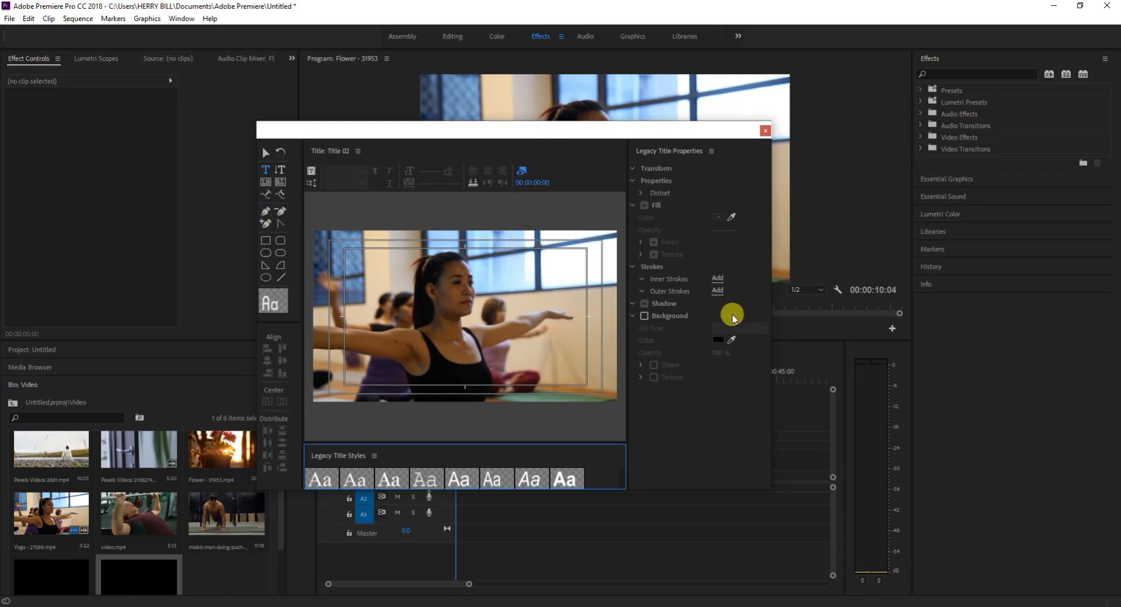
Enlarge the legacy title window and reposition it so the whole frame and its properties have more room.
drag(773, 377, 895, 375)
drag(535, 121, 514, 23)
drag(256, 281, 54, 287)
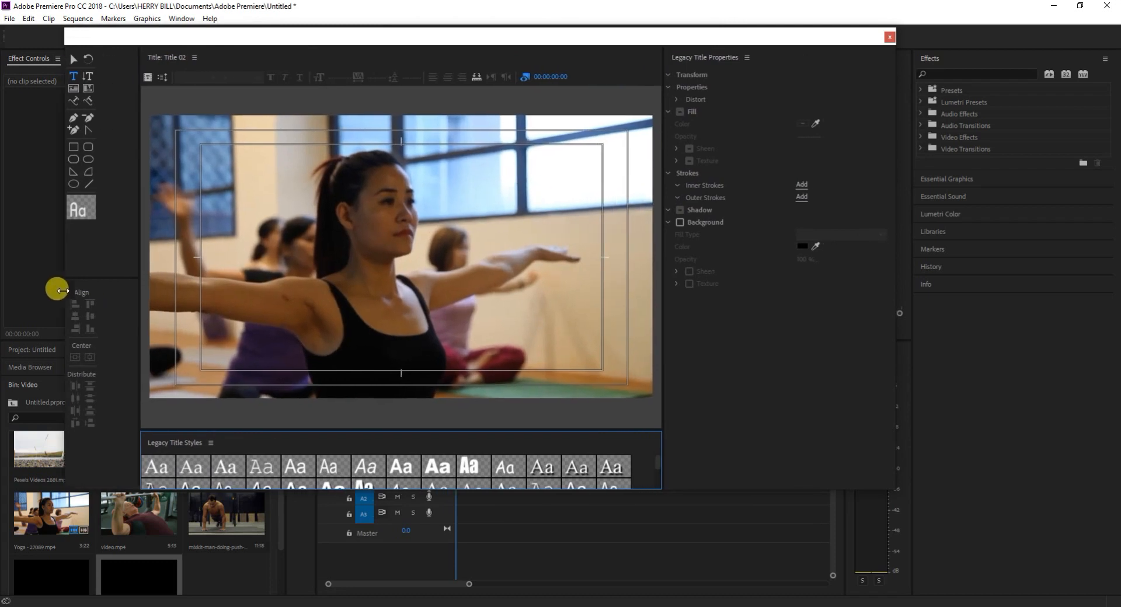
mouse_move(376, 37)
mouse_down()
mouse_move(380, 72)
mouse_move(383, 51)
mouse_up()
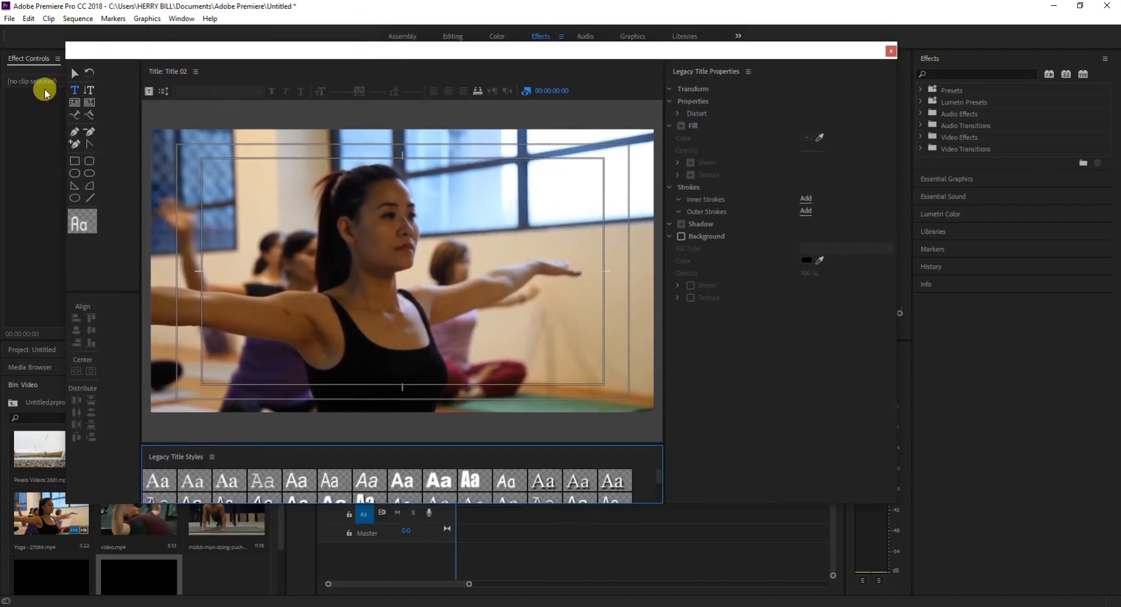
Add a person's name as horizontal text mid-frame and move it to about X 924.7, Y 528.5.
click(74, 92)
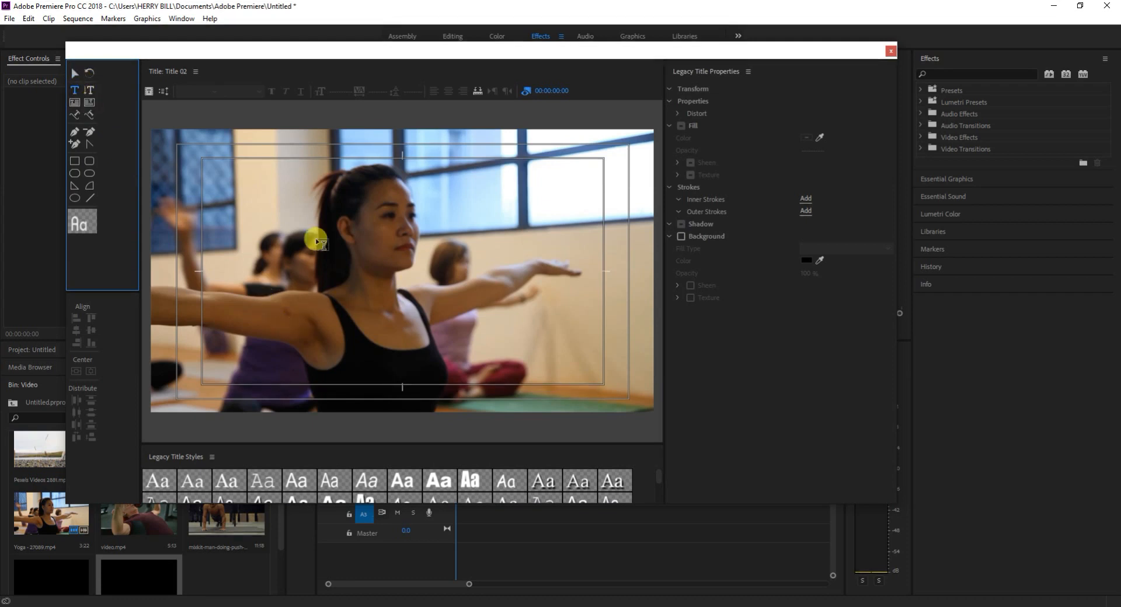
click(328, 253)
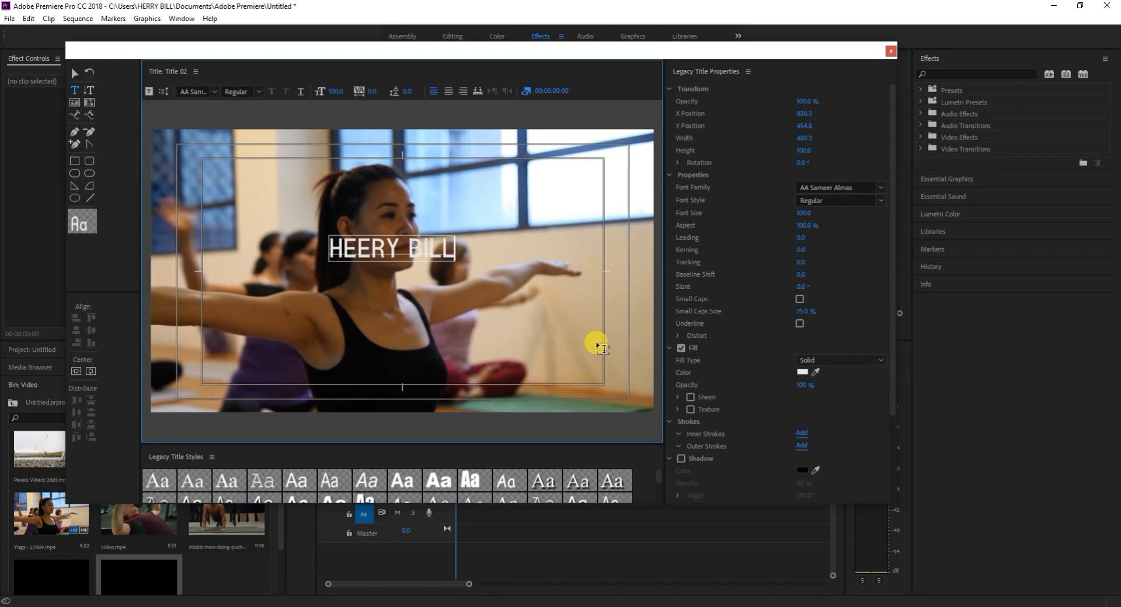
click(89, 74)
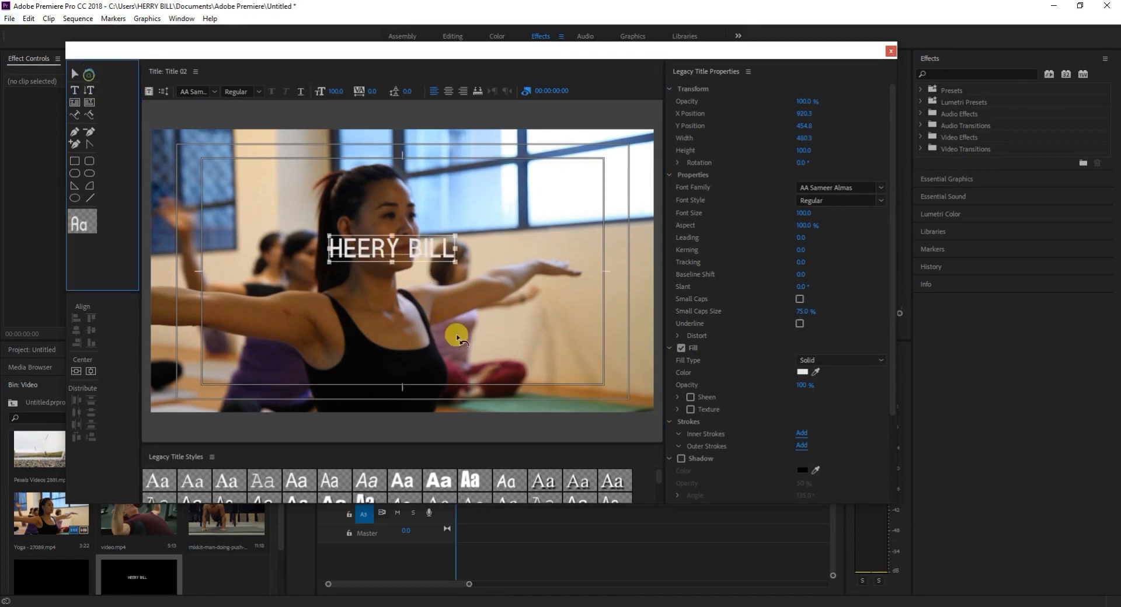
drag(429, 268, 462, 286)
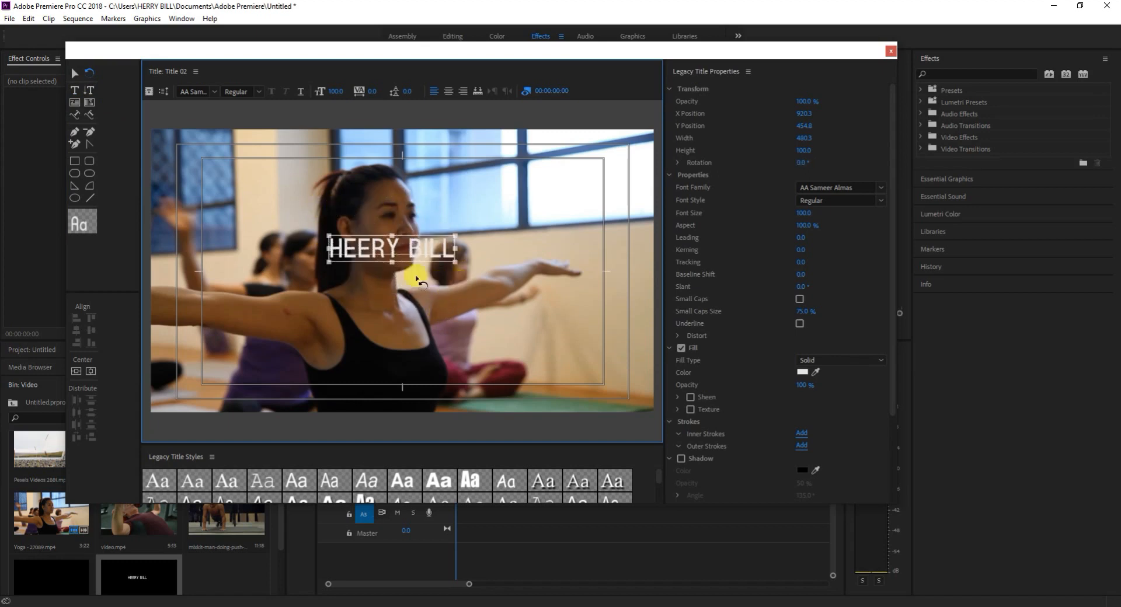
click(75, 73)
mouse_move(380, 245)
mouse_down()
mouse_move(475, 260)
mouse_move(368, 265)
mouse_move(376, 249)
mouse_move(366, 237)
mouse_move(388, 264)
mouse_up()
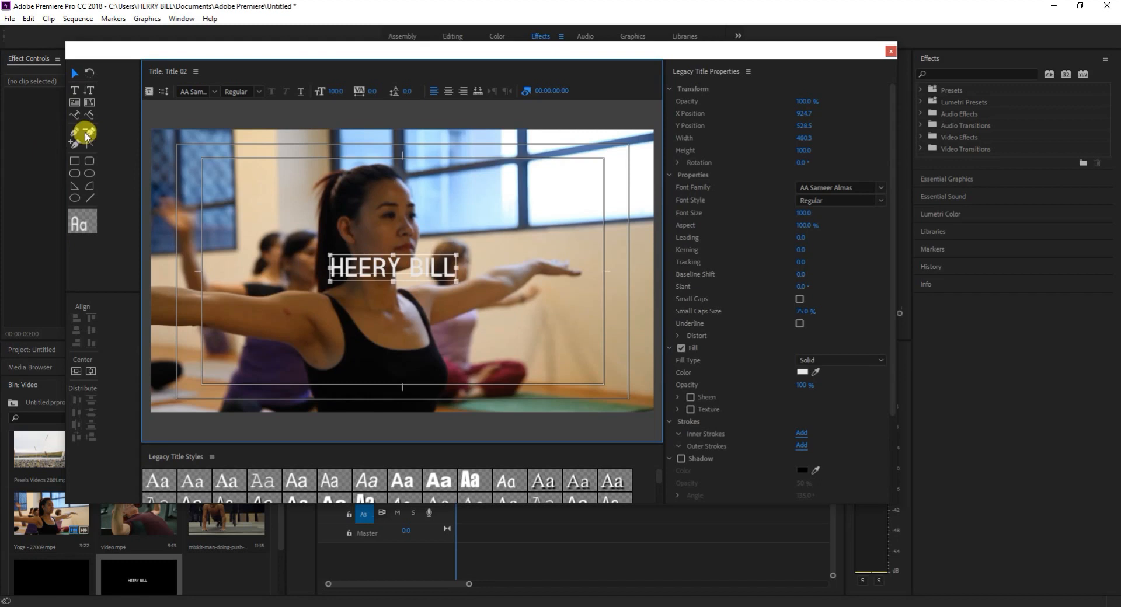
Try adding the person's name as vertical text beside the woman's outstretched hand, and delete that text.
click(90, 89)
click(525, 201)
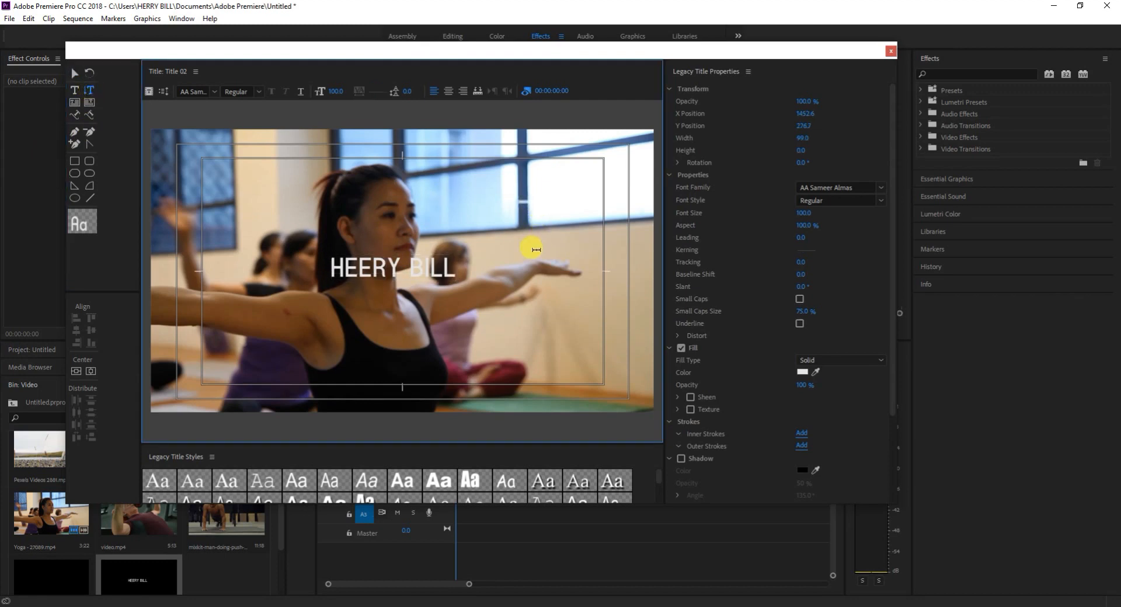
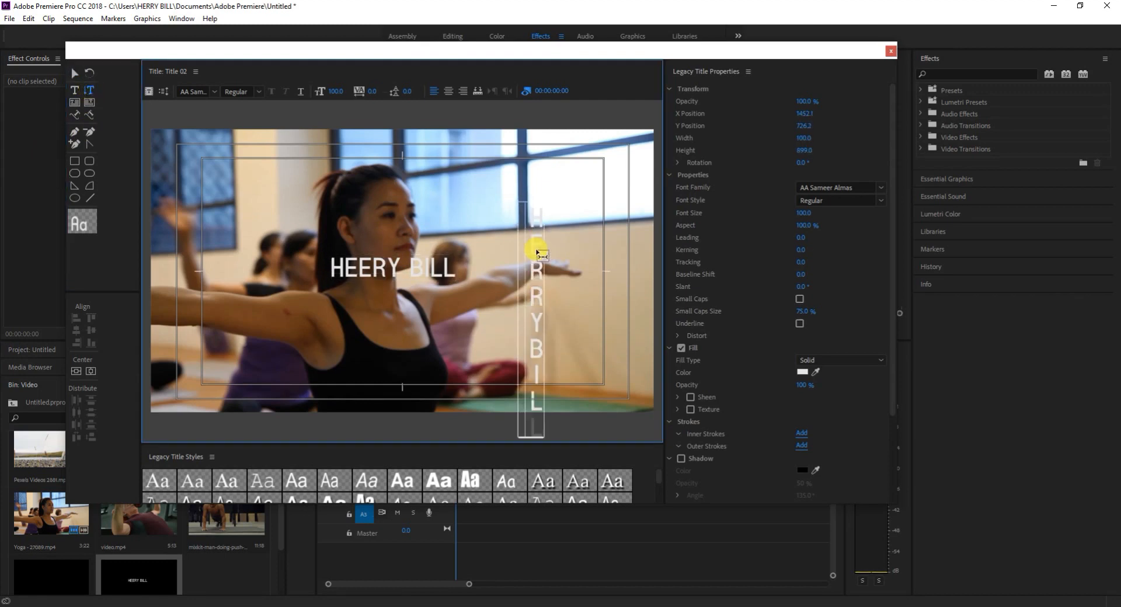
click(72, 74)
key(Delete)
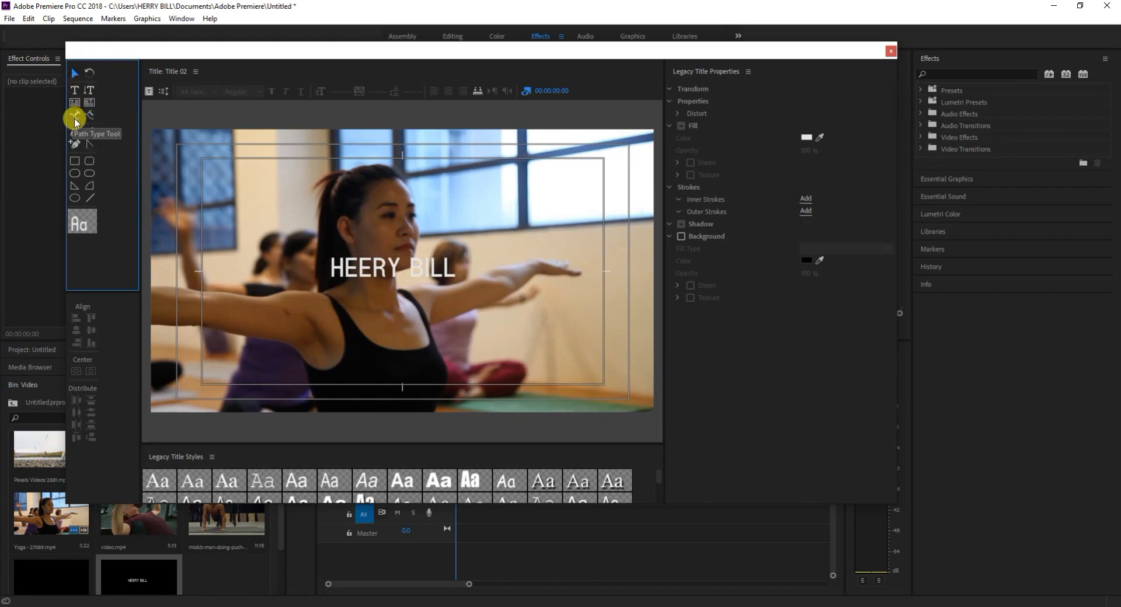
Move the horizontal name text up and enlarge it to about 545 wide and 113.5 high.
click(416, 276)
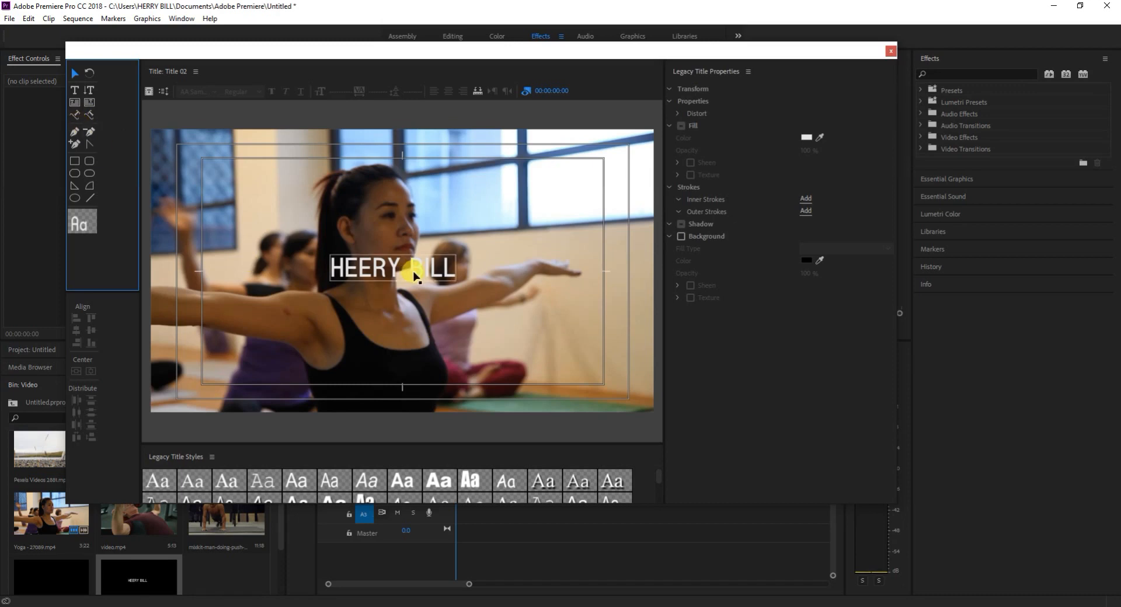
drag(420, 276, 419, 248)
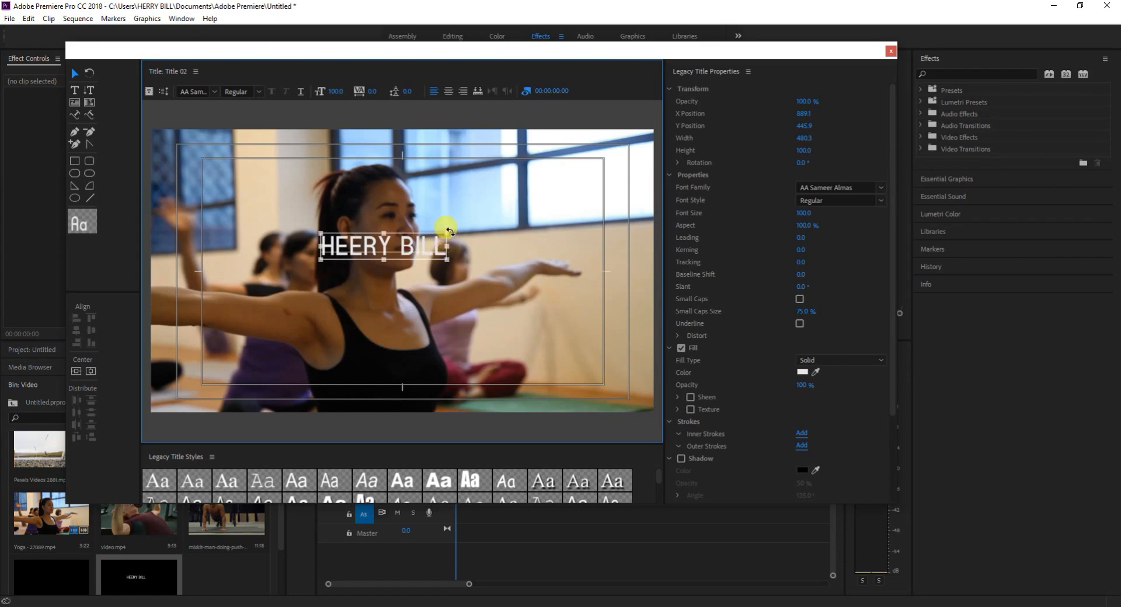
drag(449, 231, 465, 213)
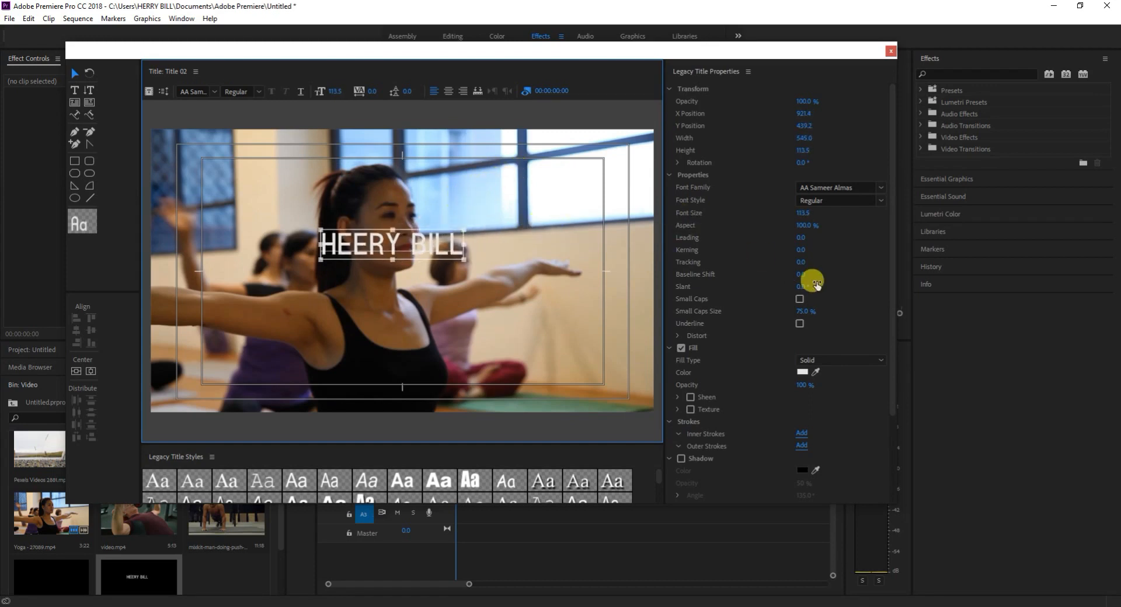
Shift the name text to X position 938.4 and resize it to width 577 and height 118.5.
scroll(791, 180, down, 1)
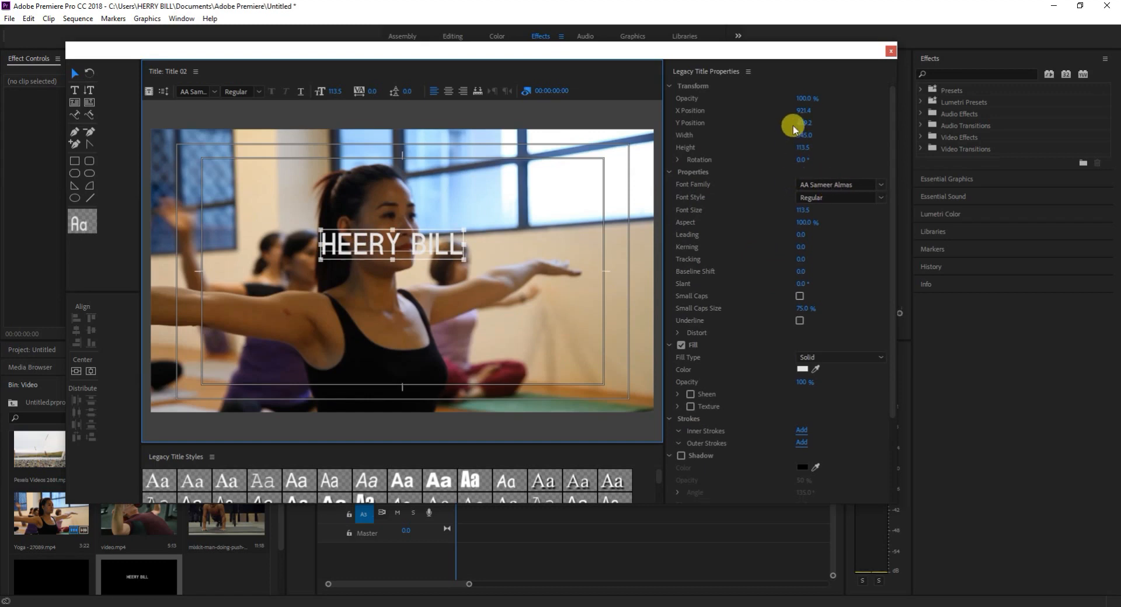
scroll(774, 185, up, 1)
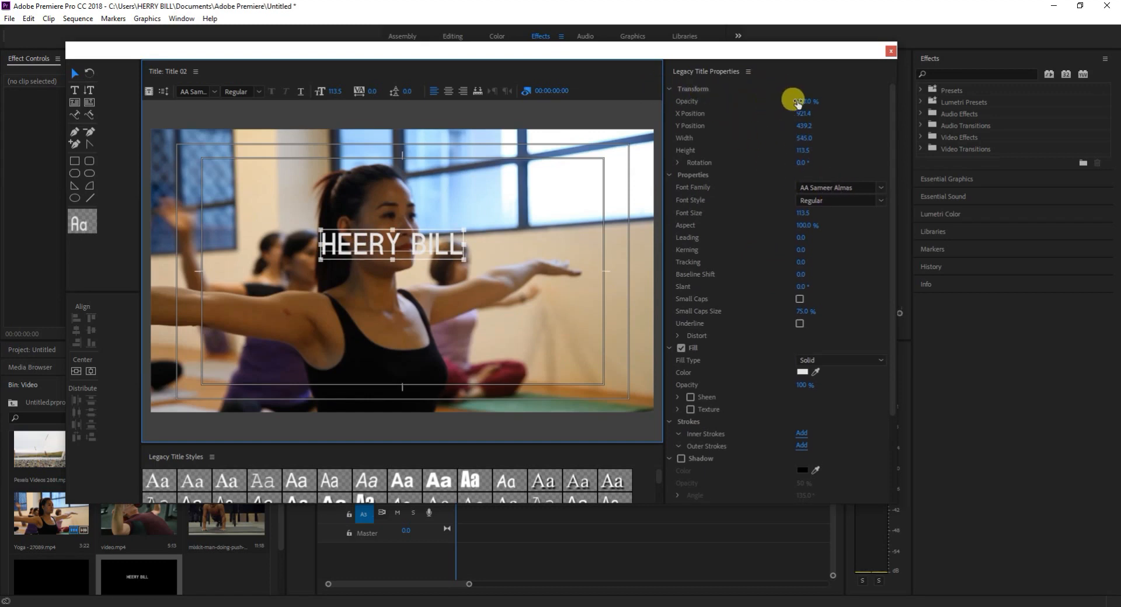
mouse_move(803, 101)
mouse_down()
mouse_move(779, 101)
mouse_move(803, 101)
mouse_up()
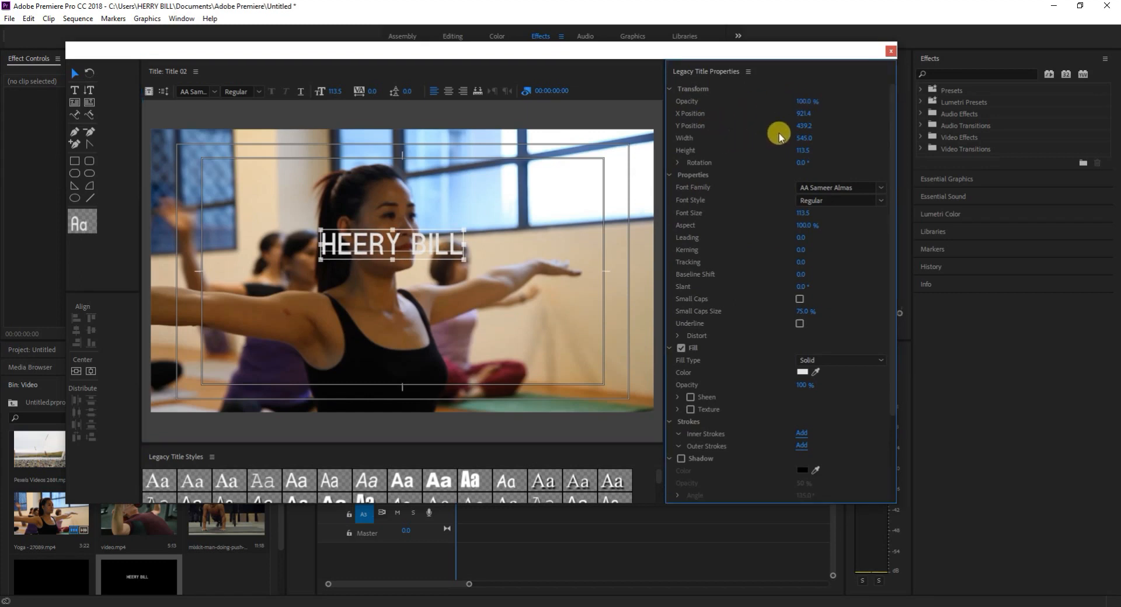
drag(803, 114, 806, 114)
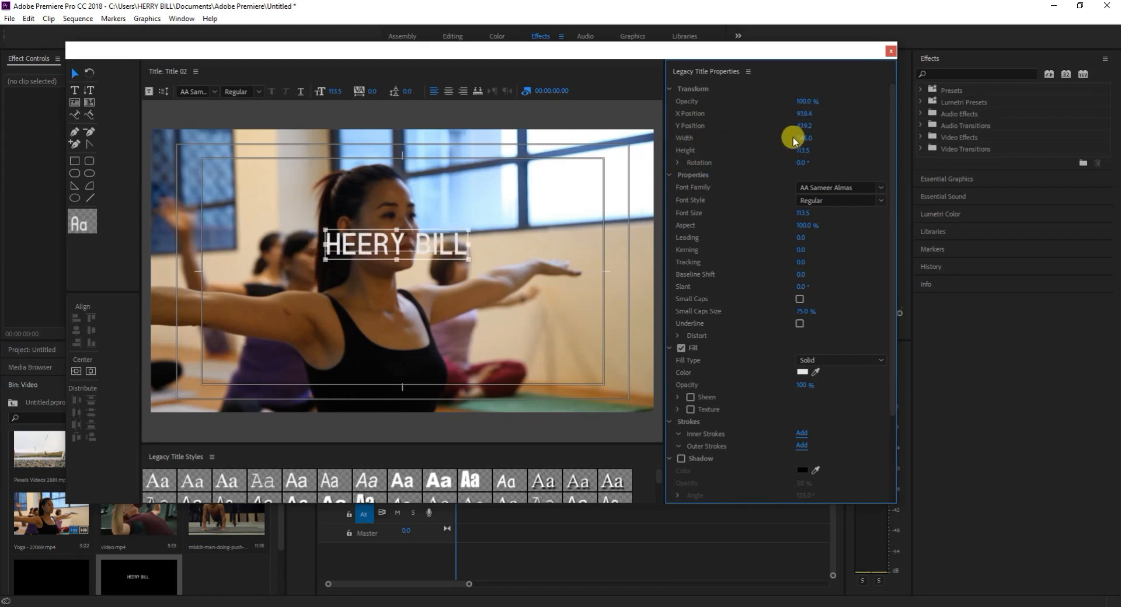
mouse_move(802, 138)
mouse_down()
mouse_move(785, 155)
mouse_move(808, 150)
mouse_move(797, 158)
mouse_up()
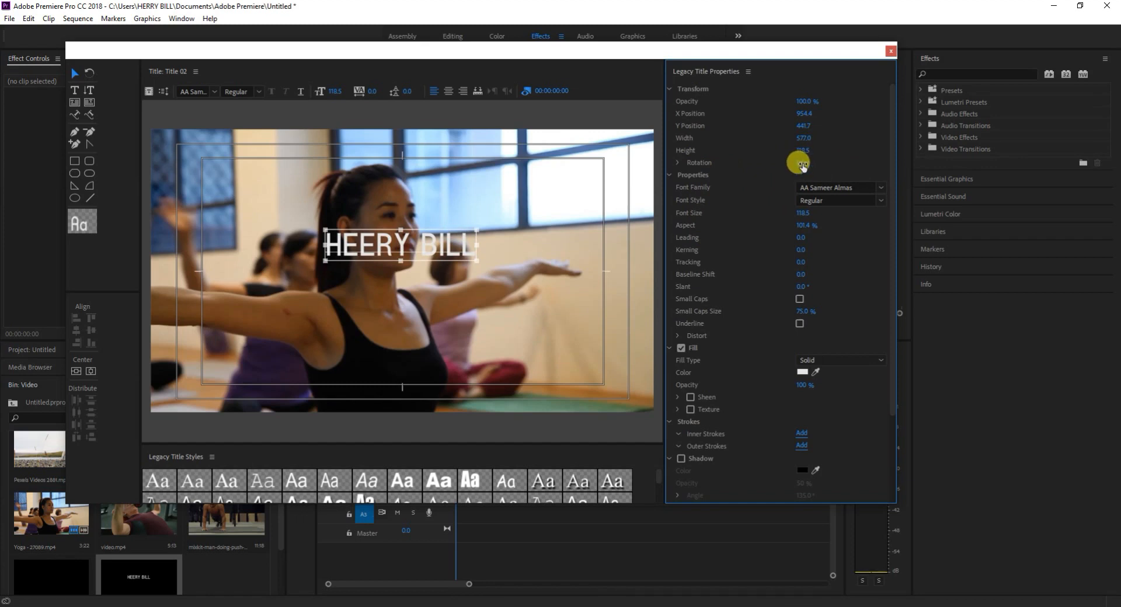
Look through the font families and font styles available for the name text.
click(882, 190)
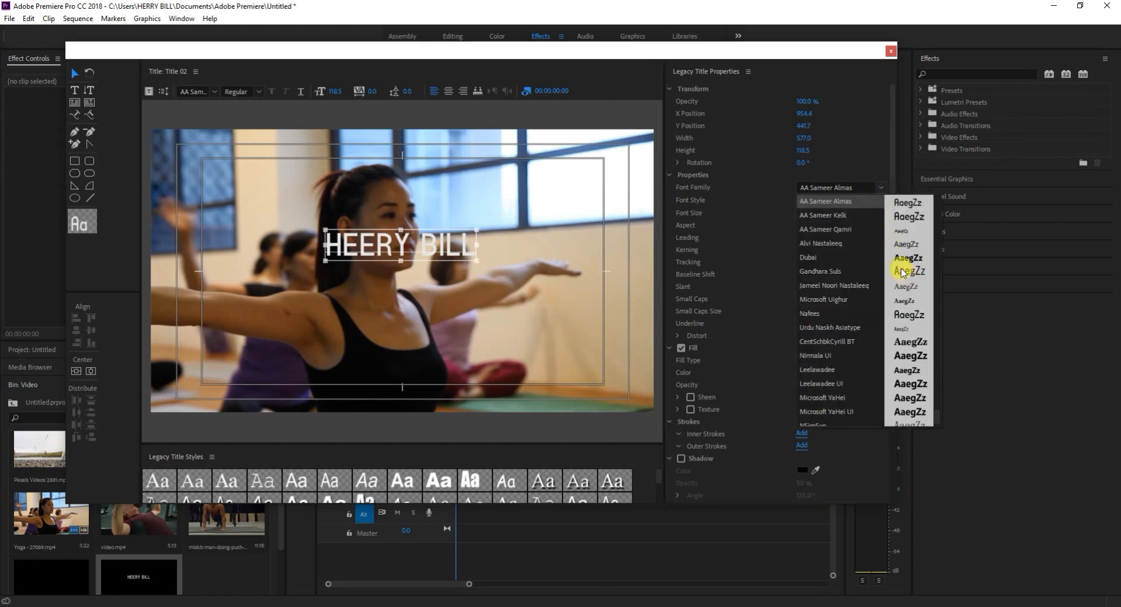
click(880, 183)
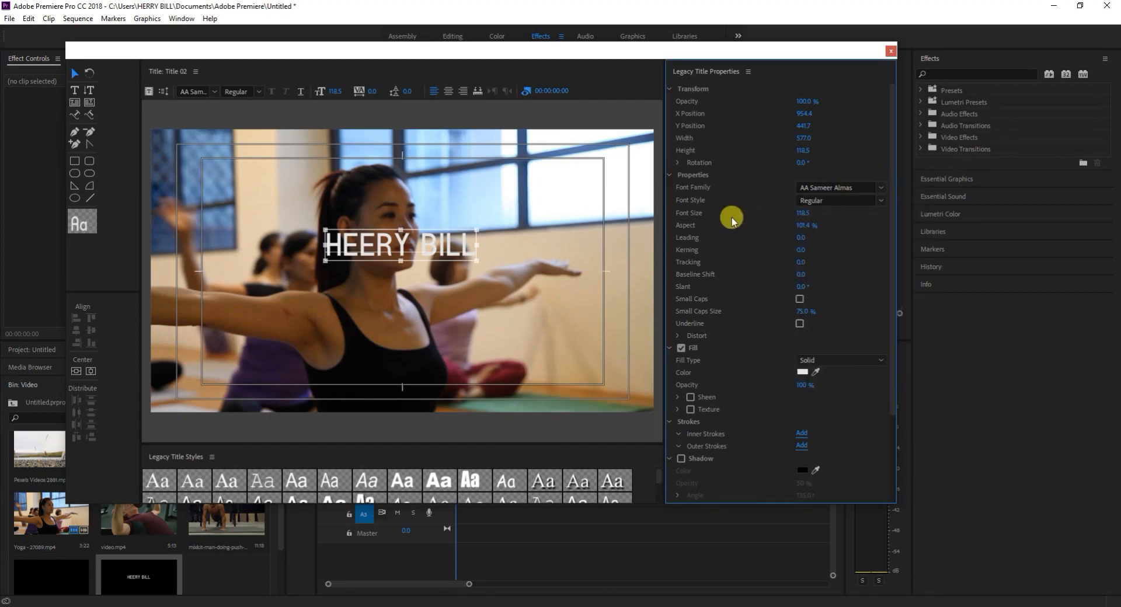
click(880, 201)
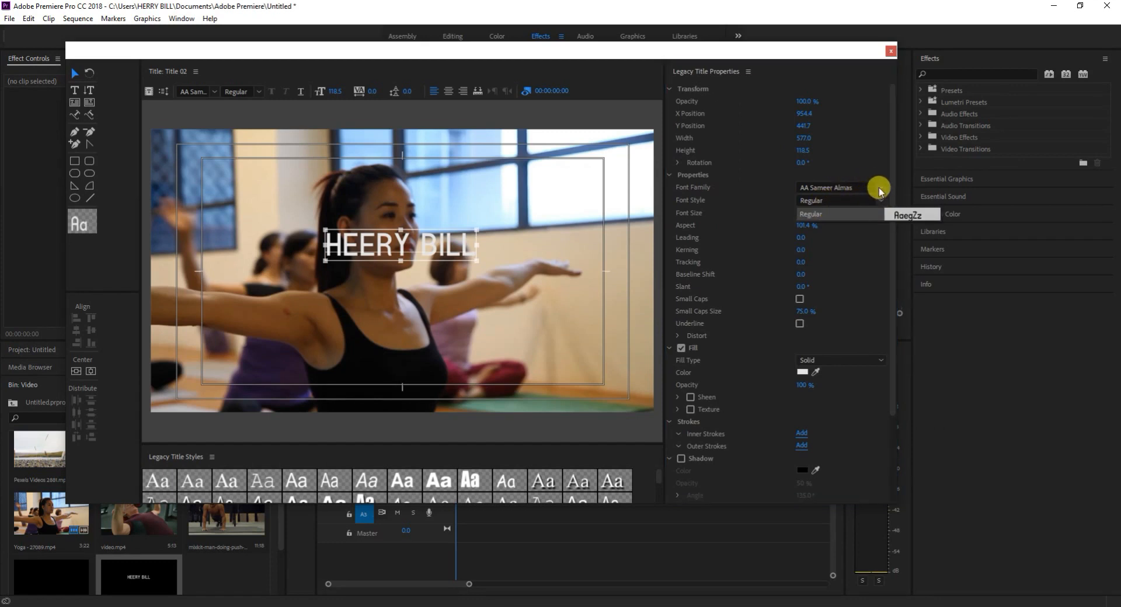
click(879, 188)
click(846, 189)
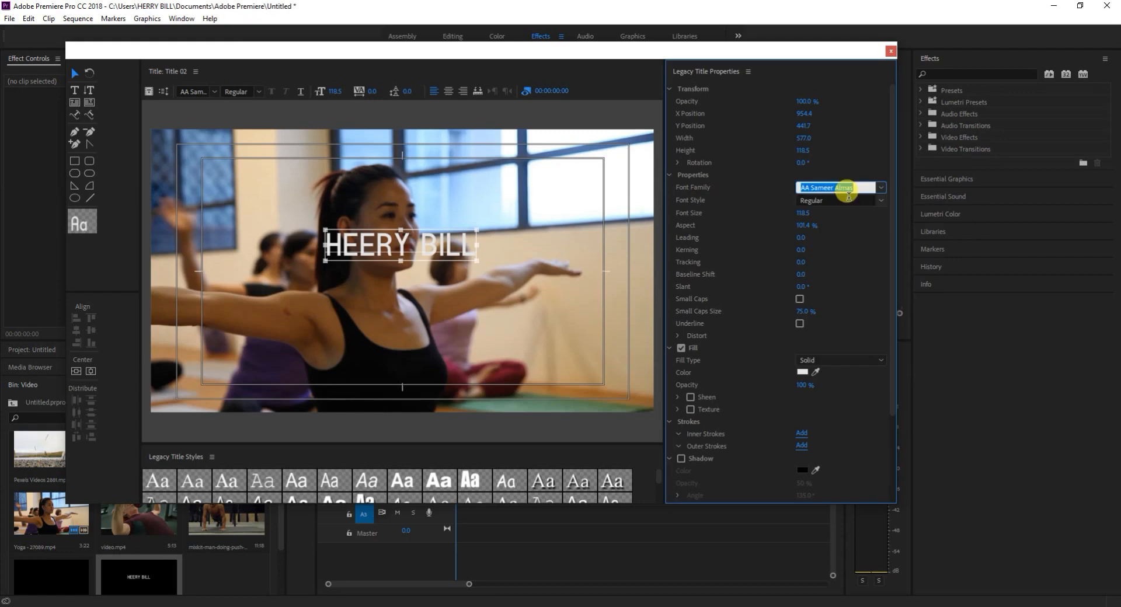
click(850, 164)
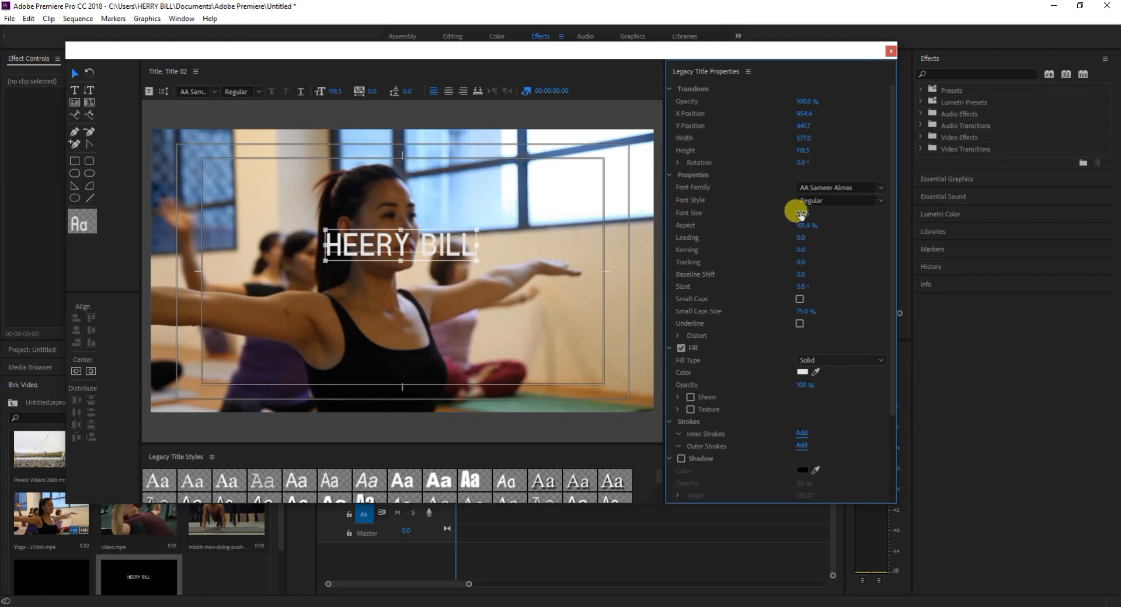
Enlarge the name text to font size 179.5 and move it to about X 1031.6, Y 474.4.
drag(799, 213, 805, 209)
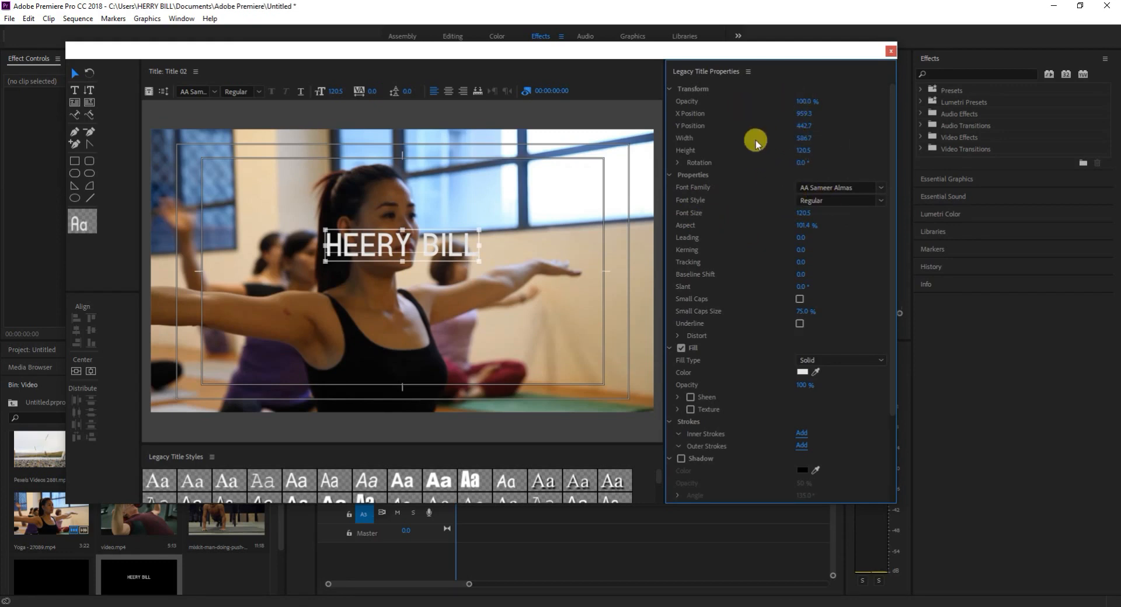
drag(802, 214, 830, 213)
drag(495, 254, 475, 255)
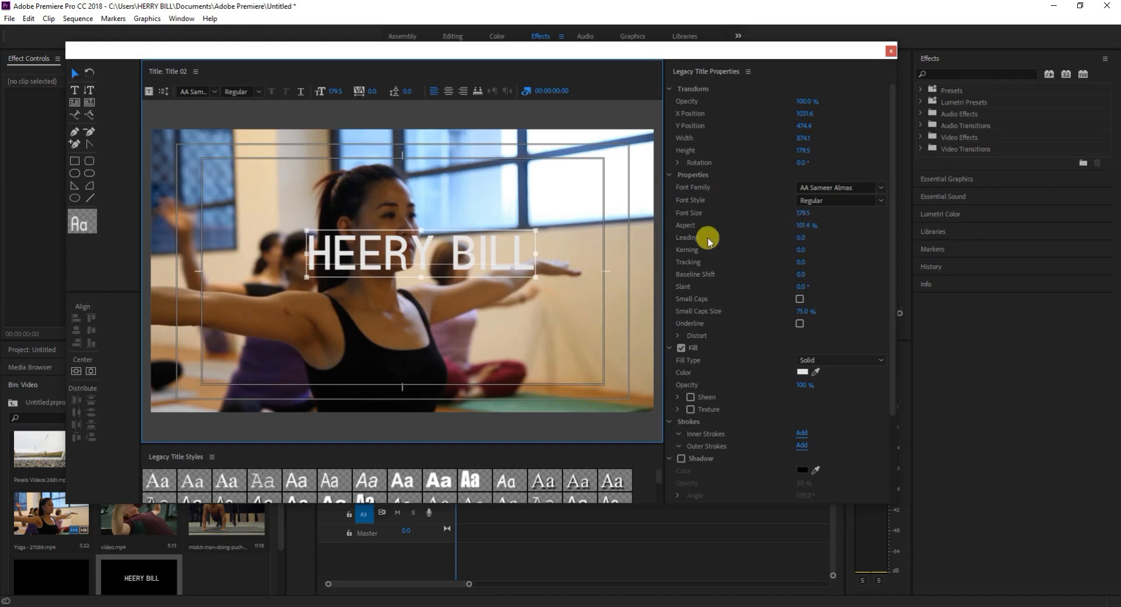
Set the name text's aspect to 105.4% and its leading to 32.0.
mouse_move(802, 229)
mouse_down()
mouse_move(786, 229)
mouse_move(796, 230)
mouse_up()
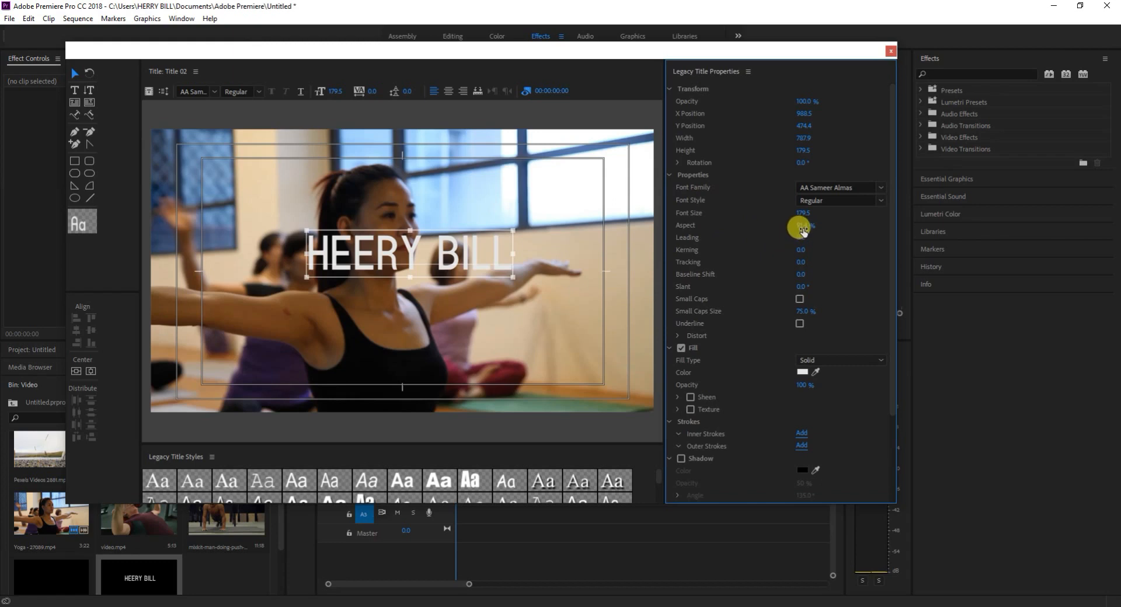
mouse_move(803, 229)
mouse_down()
mouse_move(783, 228)
mouse_move(858, 229)
mouse_move(798, 228)
mouse_move(811, 228)
mouse_up()
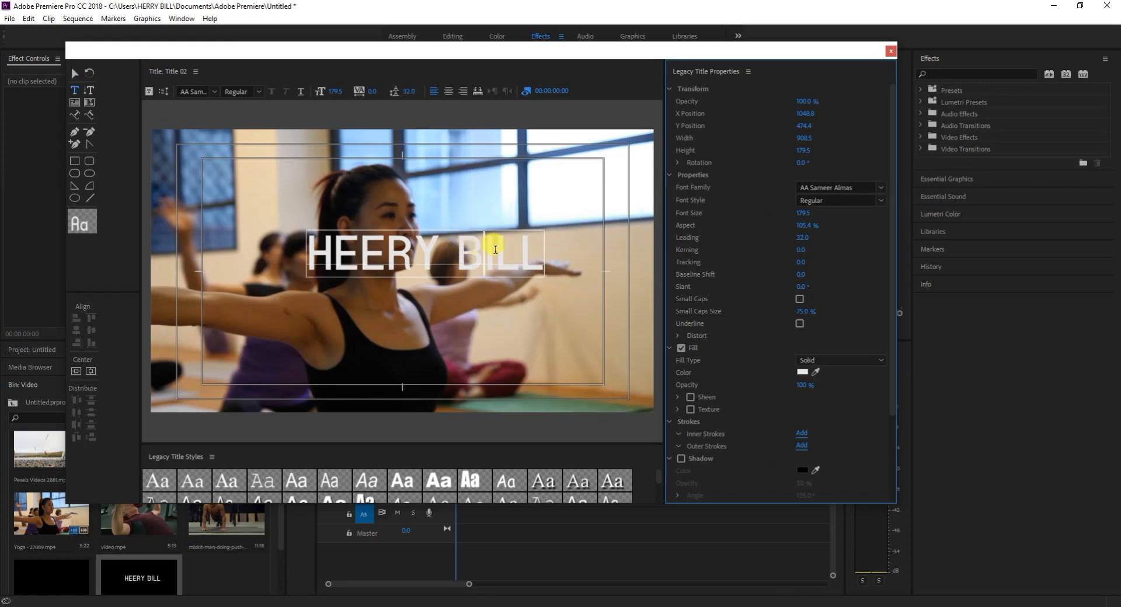
Break the name text onto two lines between the first and last name.
click(536, 258)
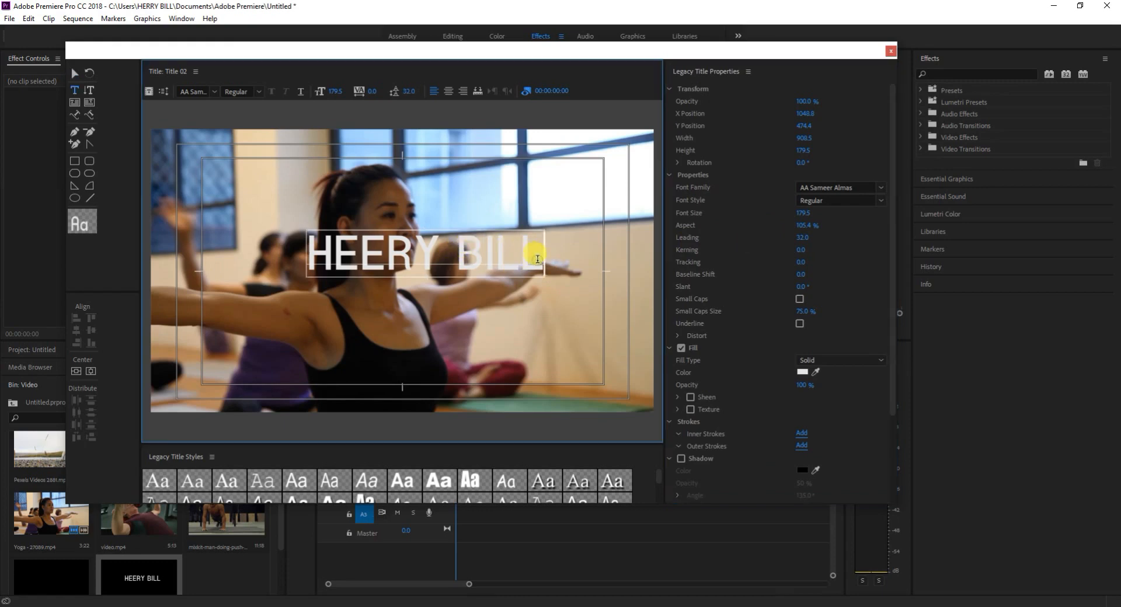
click(456, 271)
key(Return)
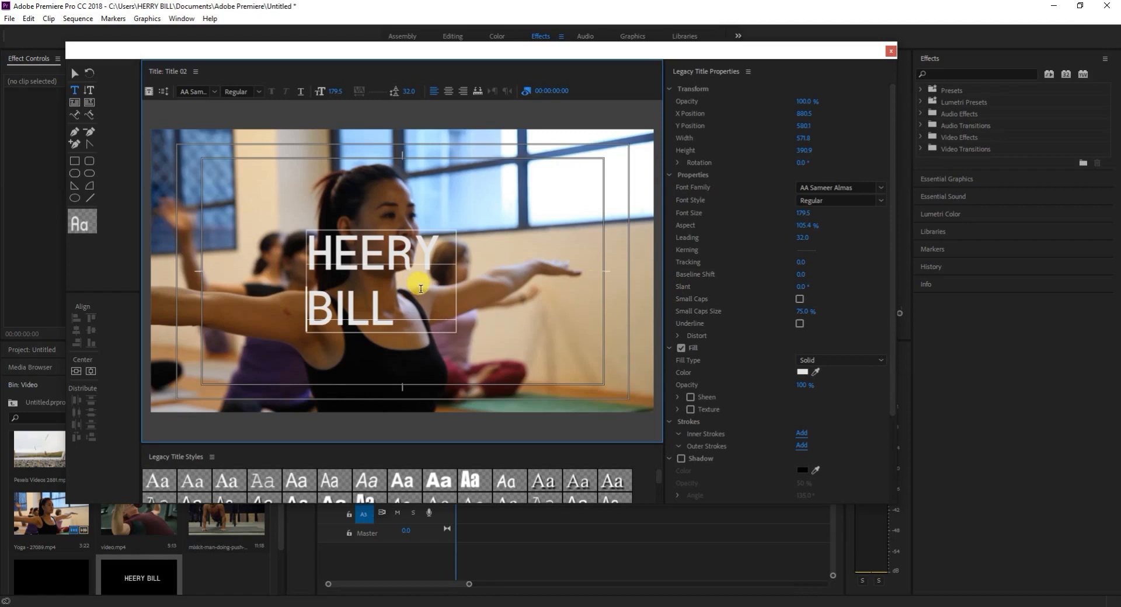
Select both lines of the name text and tighten their leading to 4.0.
click(384, 317)
drag(330, 267, 305, 248)
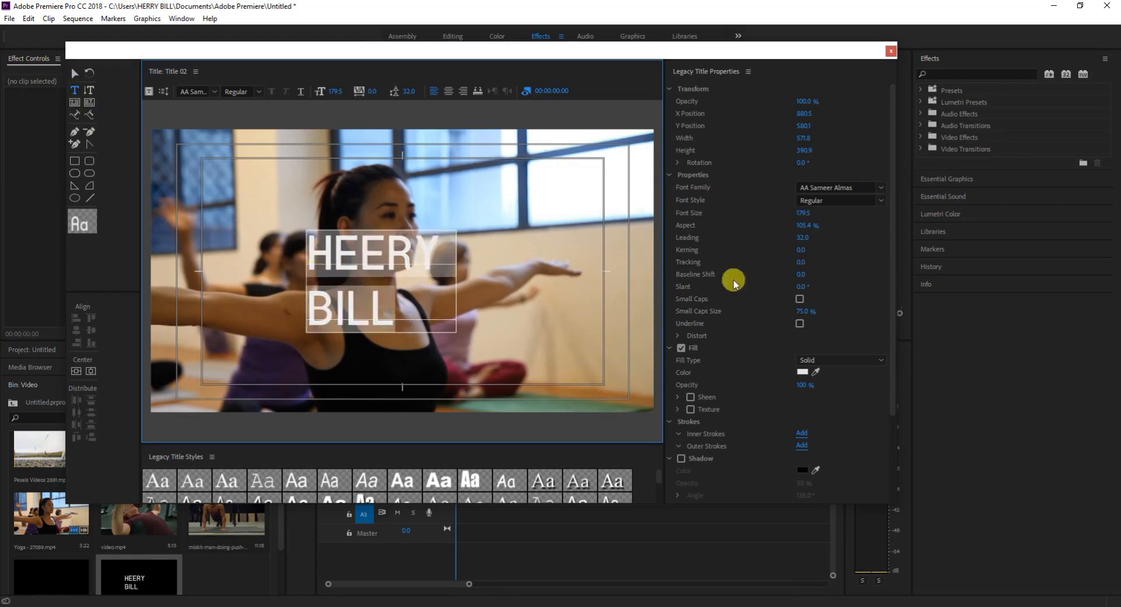
drag(800, 244, 826, 244)
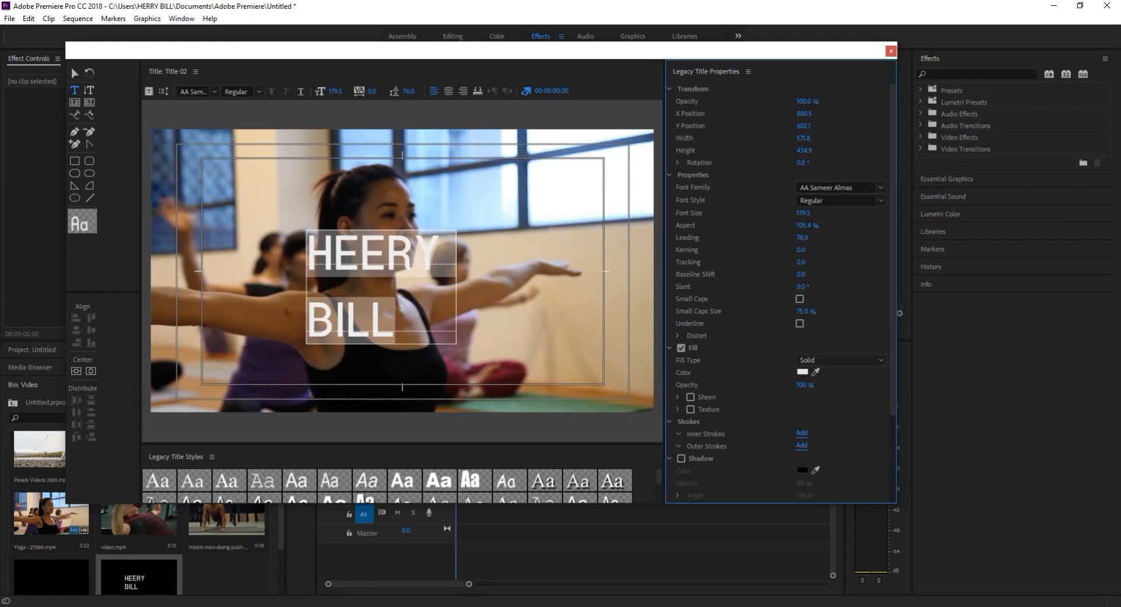
drag(826, 244, 784, 244)
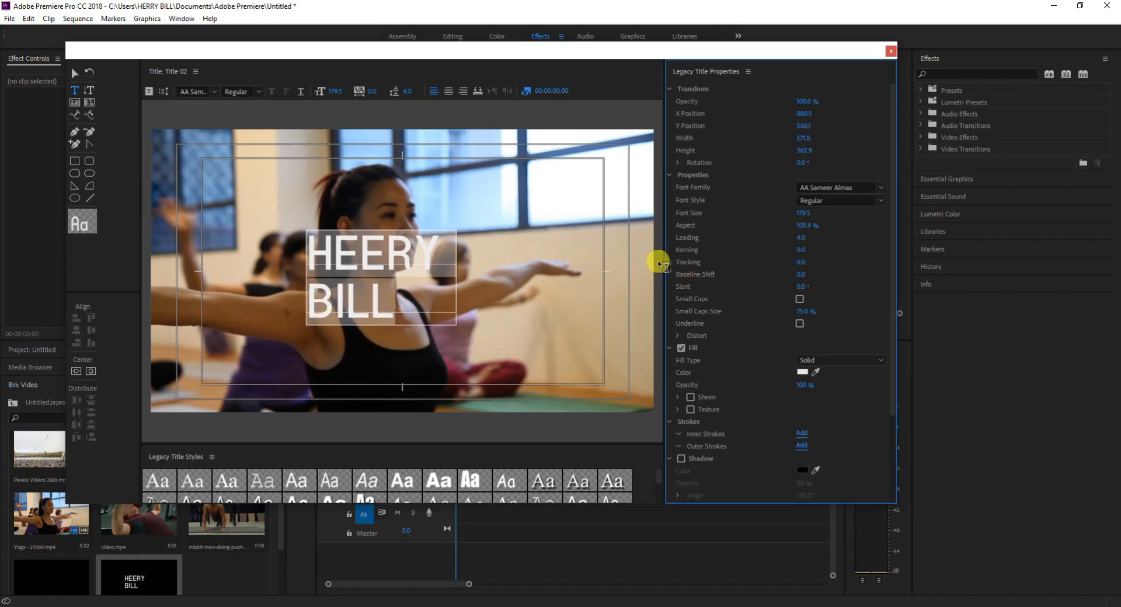
Set the name text's kerning to 52.0 and its tracking to -15.0.
drag(801, 251, 856, 251)
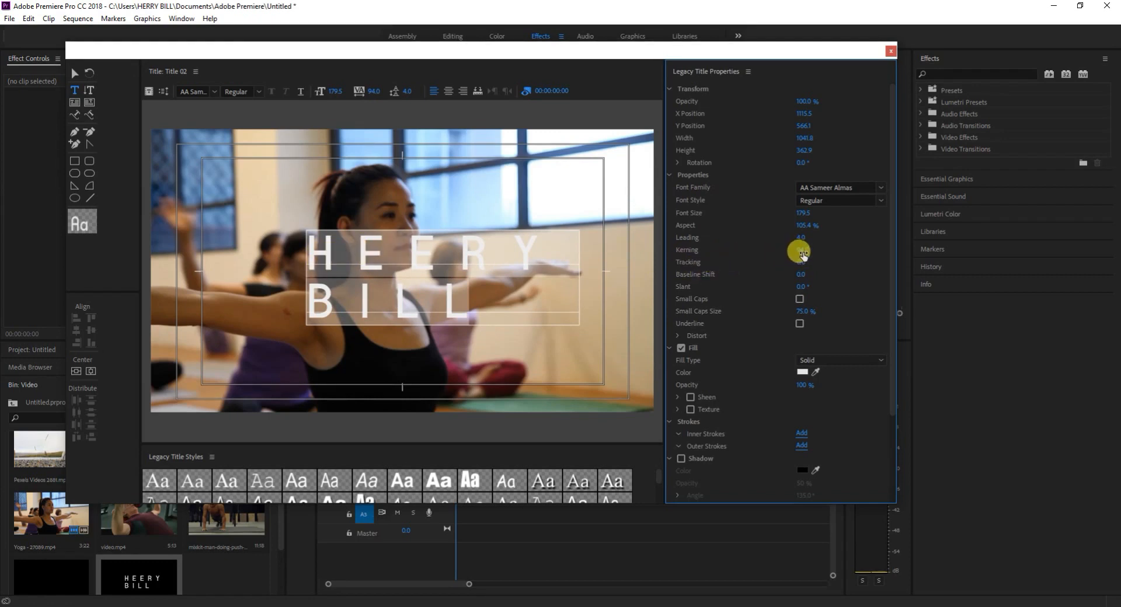
mouse_move(804, 252)
mouse_down()
mouse_move(715, 252)
mouse_move(800, 258)
mouse_up()
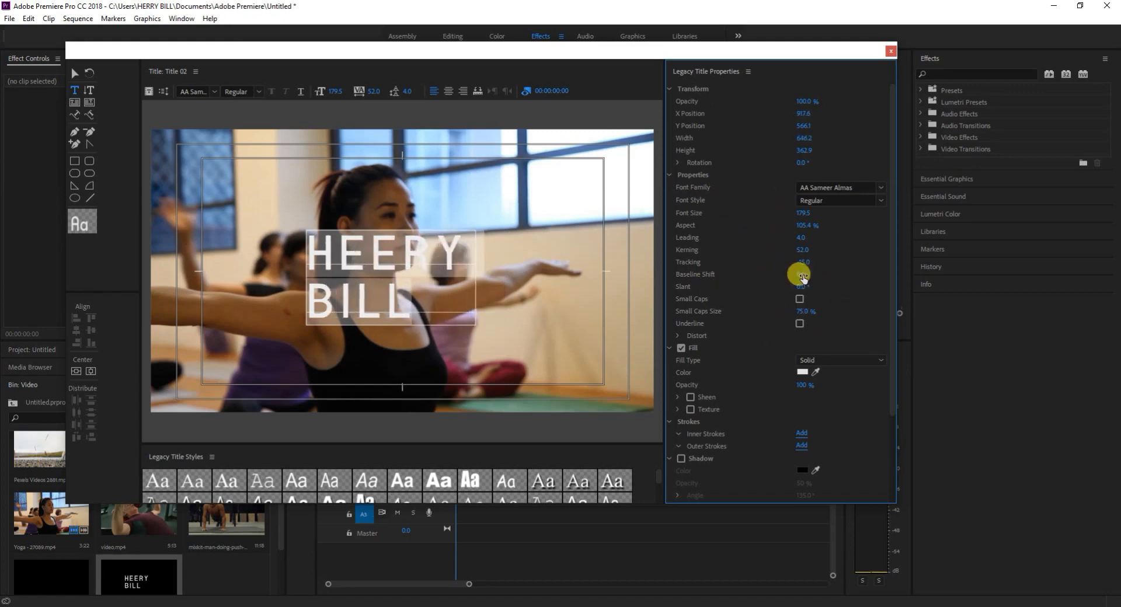
click(799, 324)
click(807, 311)
Change the text's fill type to Linear Gradient and set its end colour stop to dark red 730F0F.
scroll(753, 379, down, 1)
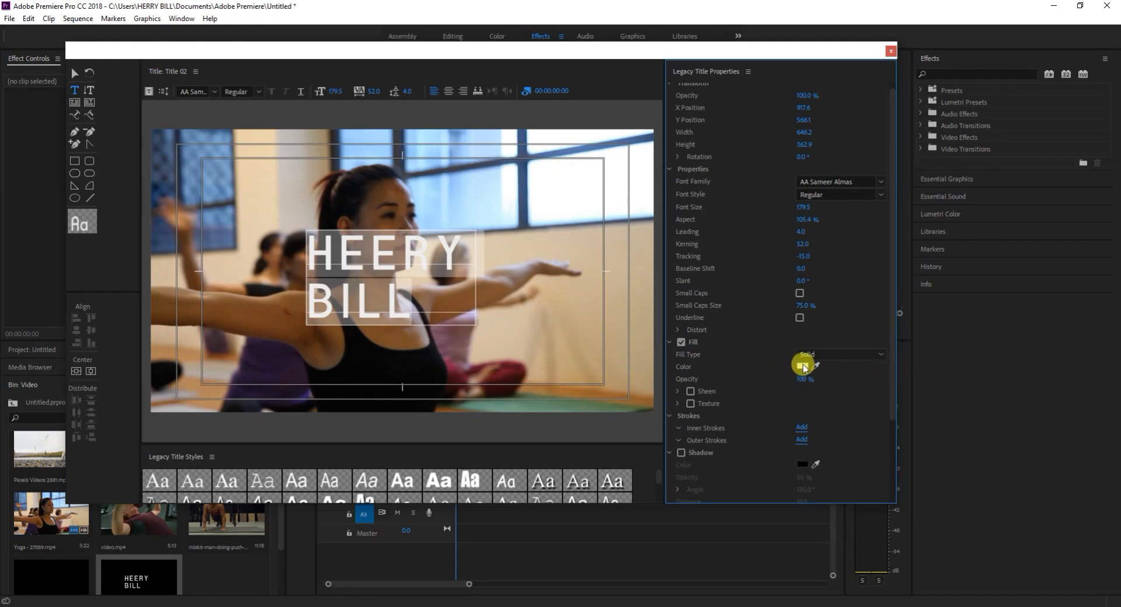
click(826, 355)
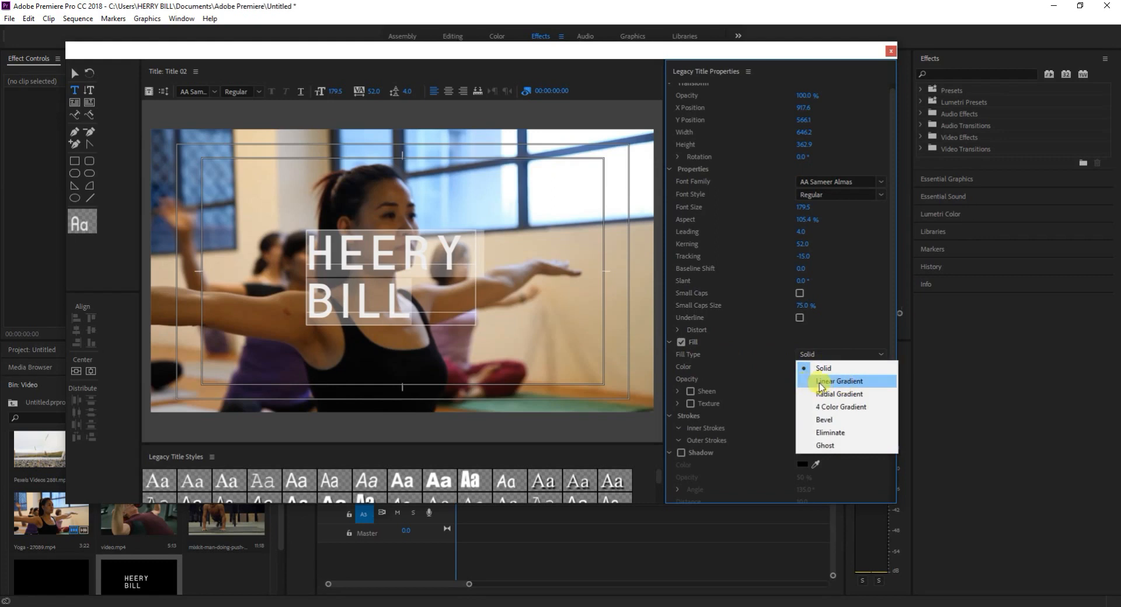
click(822, 382)
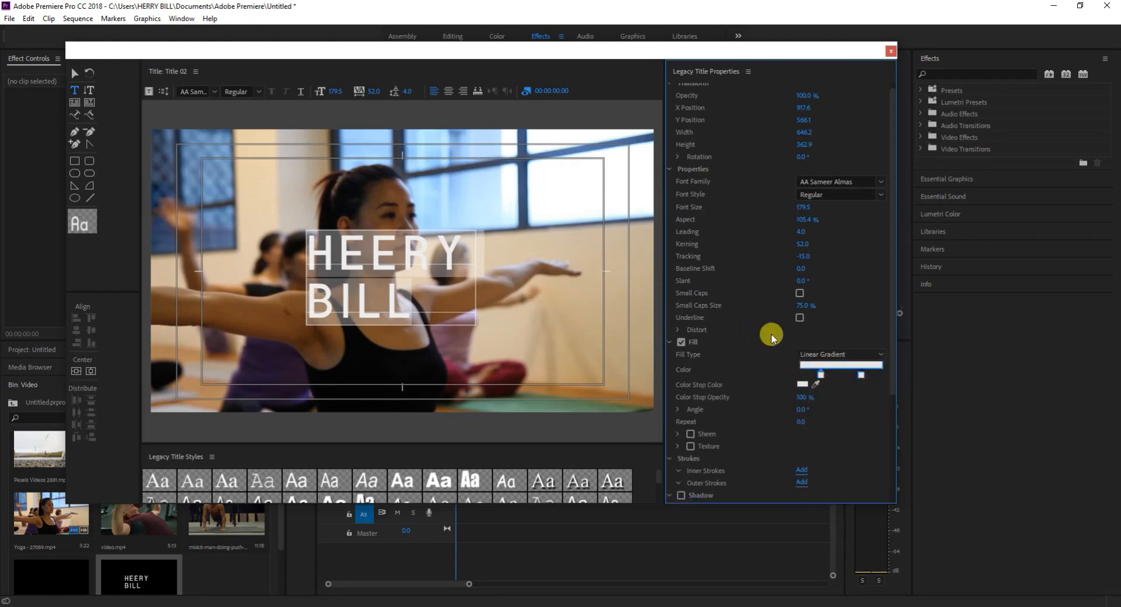
double_click(860, 376)
click(557, 321)
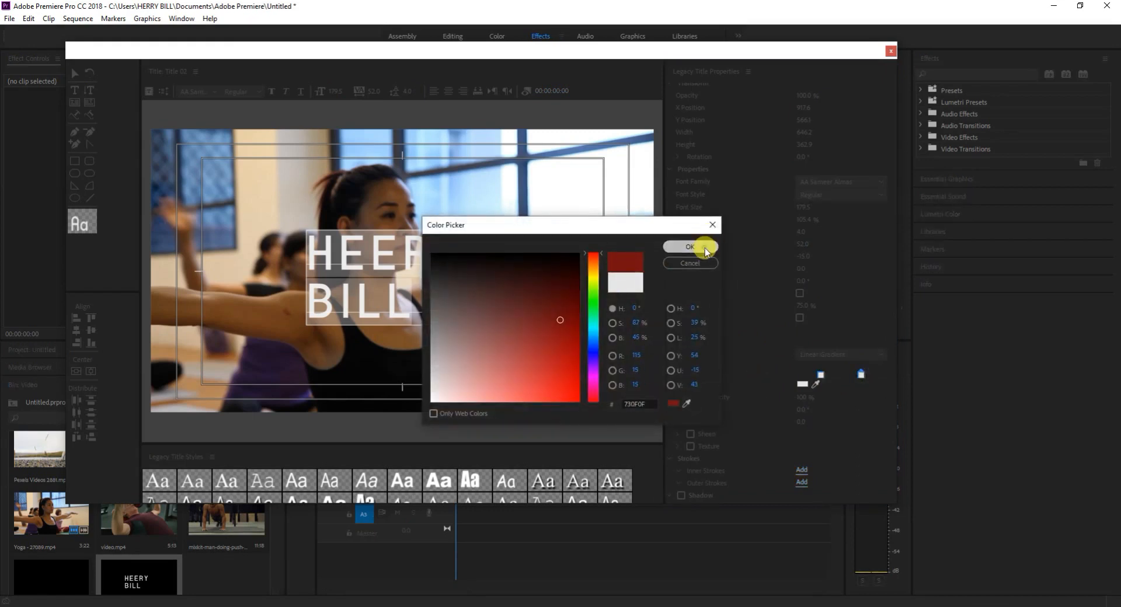
click(703, 245)
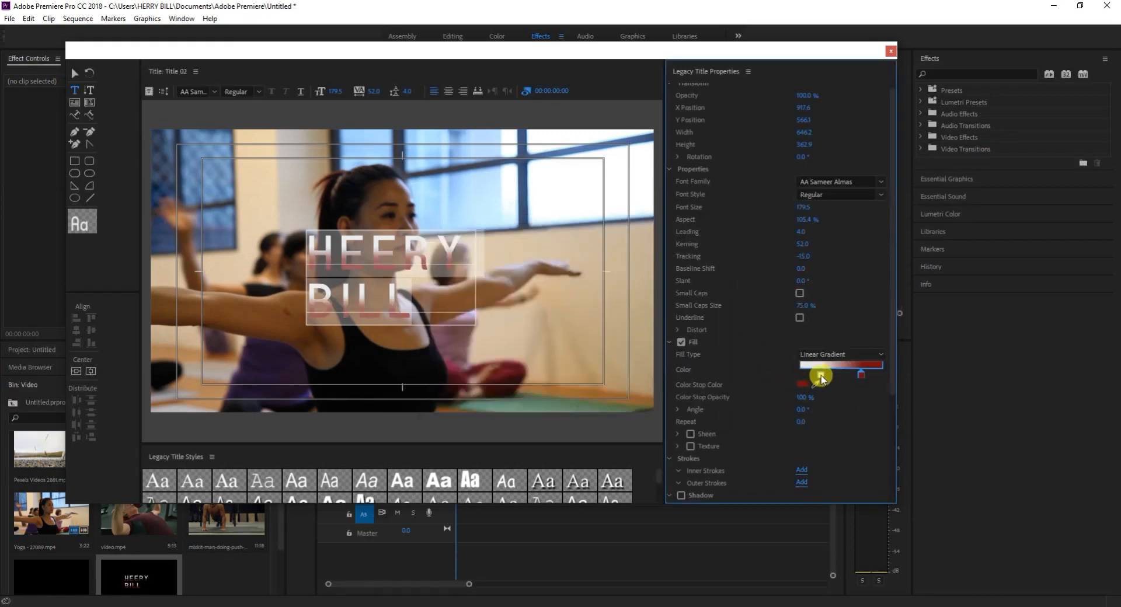
Set the linear gradient's first colour stop to orange C78D29 and deselect the name text's letters.
double_click(821, 374)
mouse_move(516, 324)
mouse_down()
mouse_move(436, 357)
mouse_move(519, 315)
mouse_up()
drag(595, 265, 594, 253)
drag(555, 286, 516, 345)
drag(591, 282, 593, 269)
drag(526, 335, 548, 369)
click(675, 252)
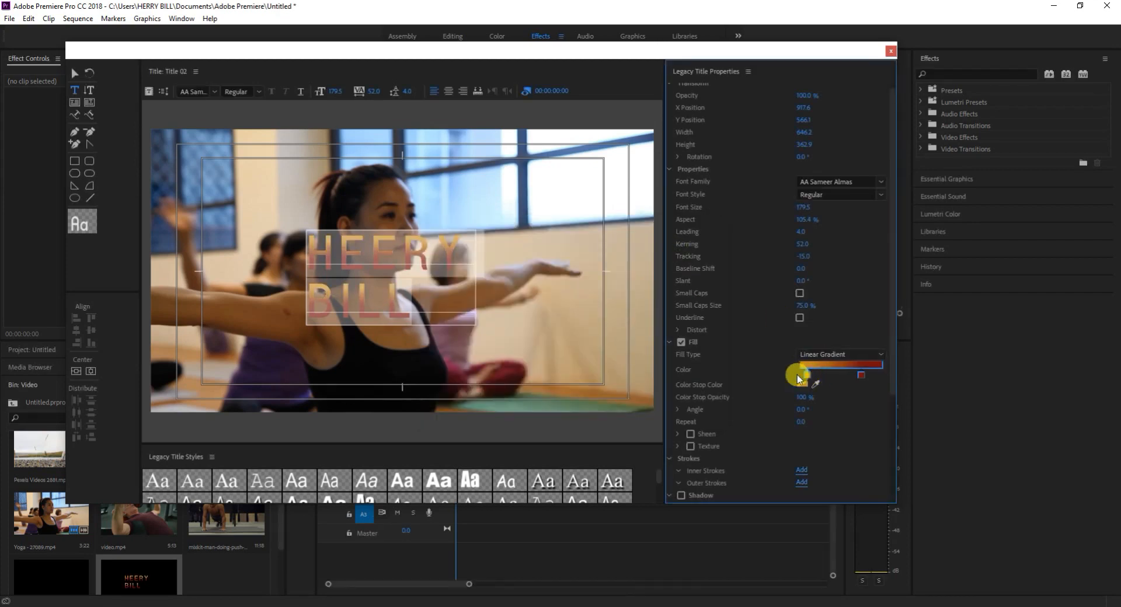
click(428, 300)
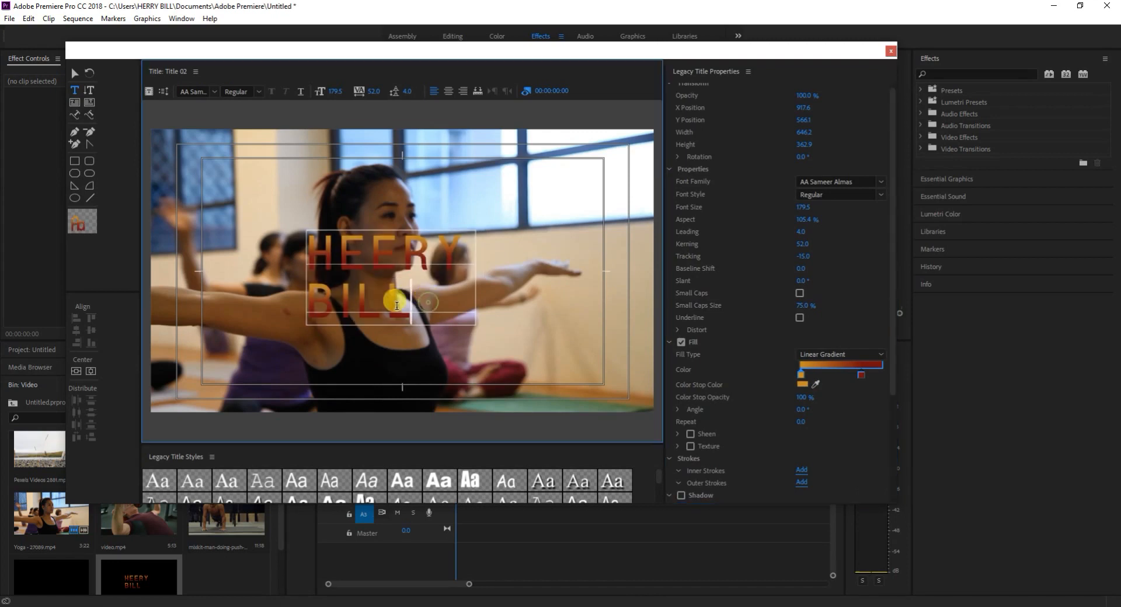
Slide the orange colour stop to the start of the gradient and the dark red stop nearer to its end.
click(832, 374)
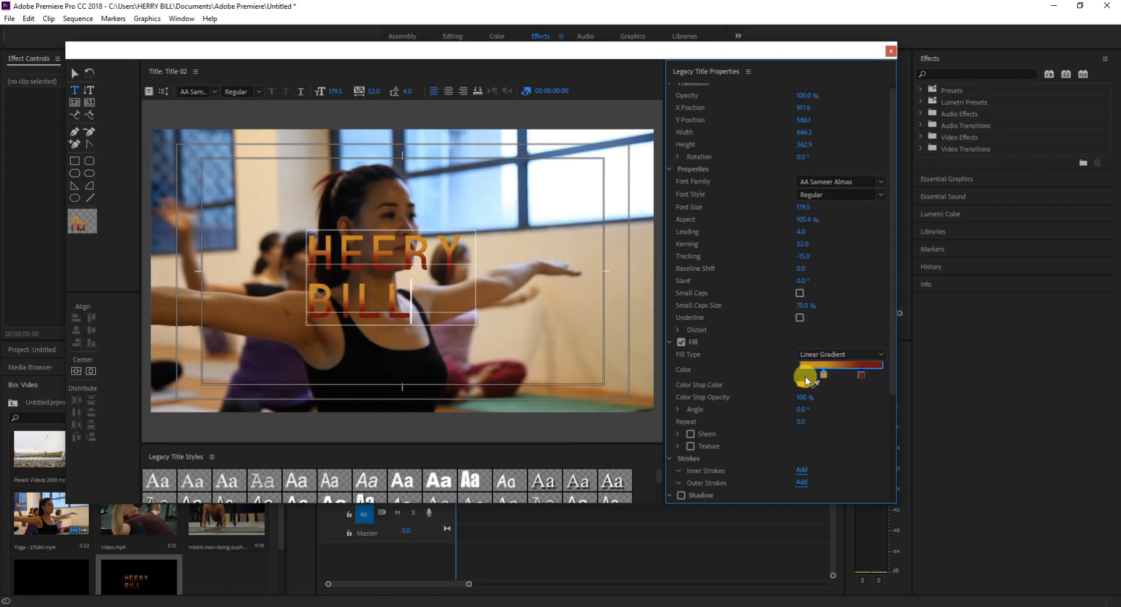
click(800, 376)
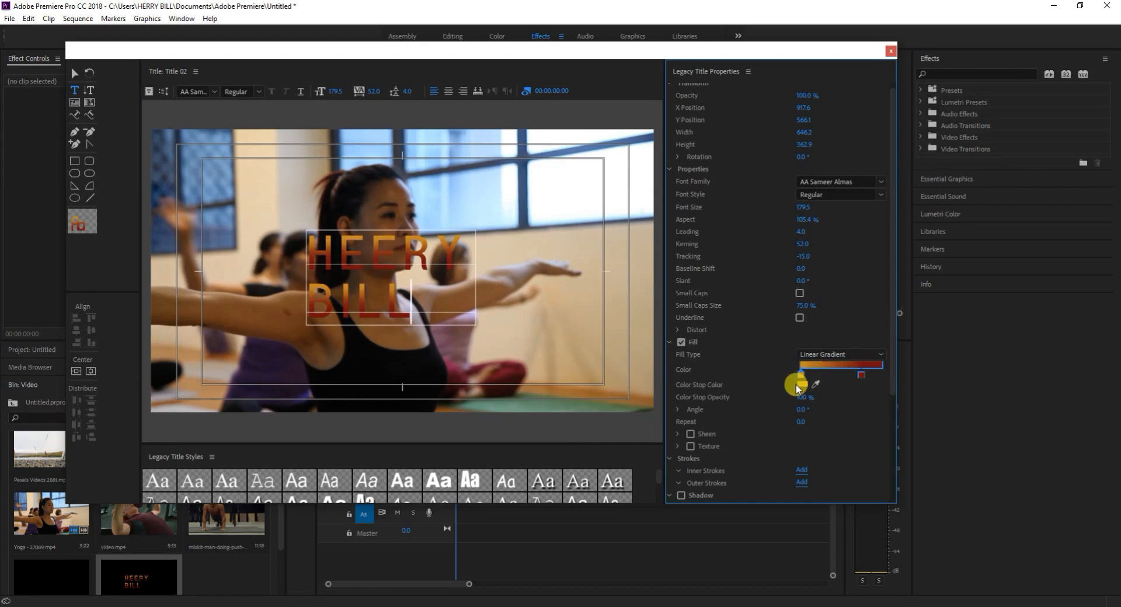
mouse_move(816, 377)
mouse_down()
mouse_move(825, 378)
mouse_move(795, 375)
mouse_up()
double_click(833, 367)
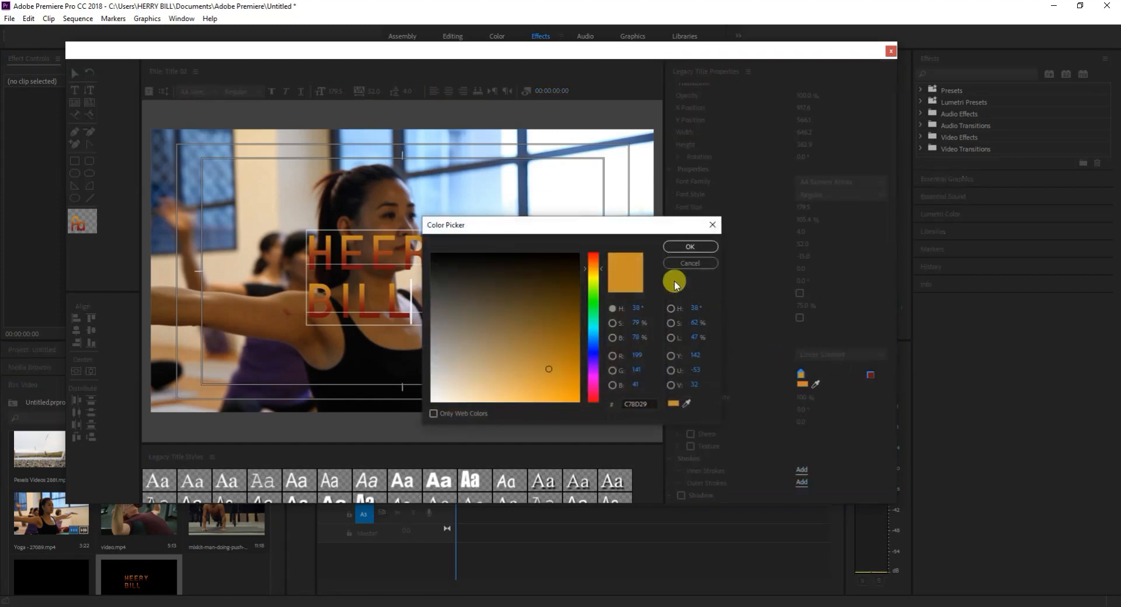
click(714, 225)
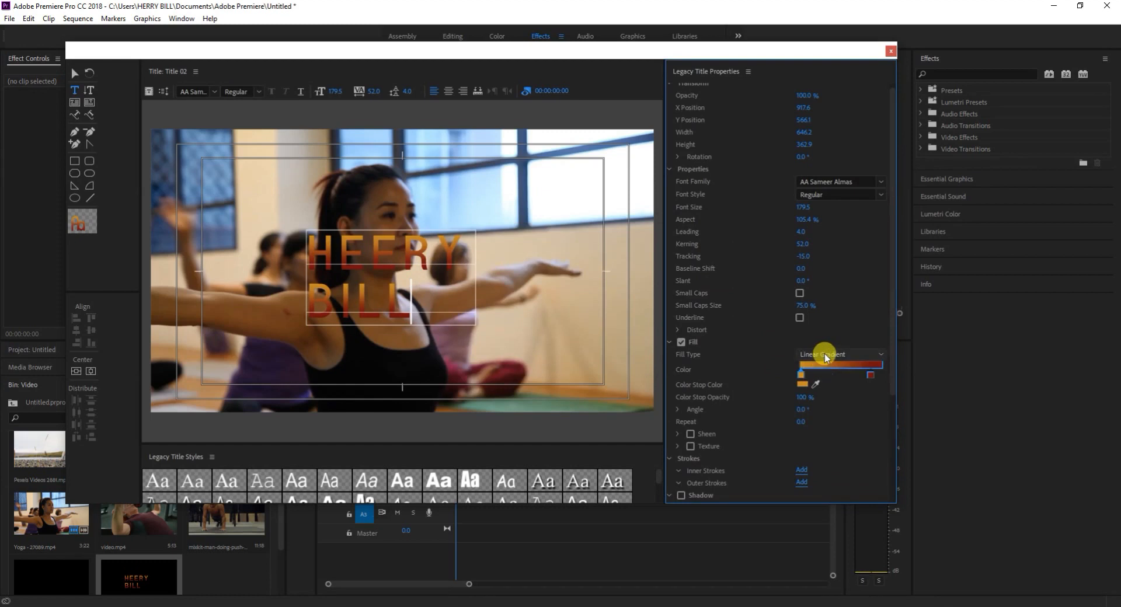
Try the Radial Gradient fill on the name text, and switch the fill type to 4 Color Gradient.
click(824, 354)
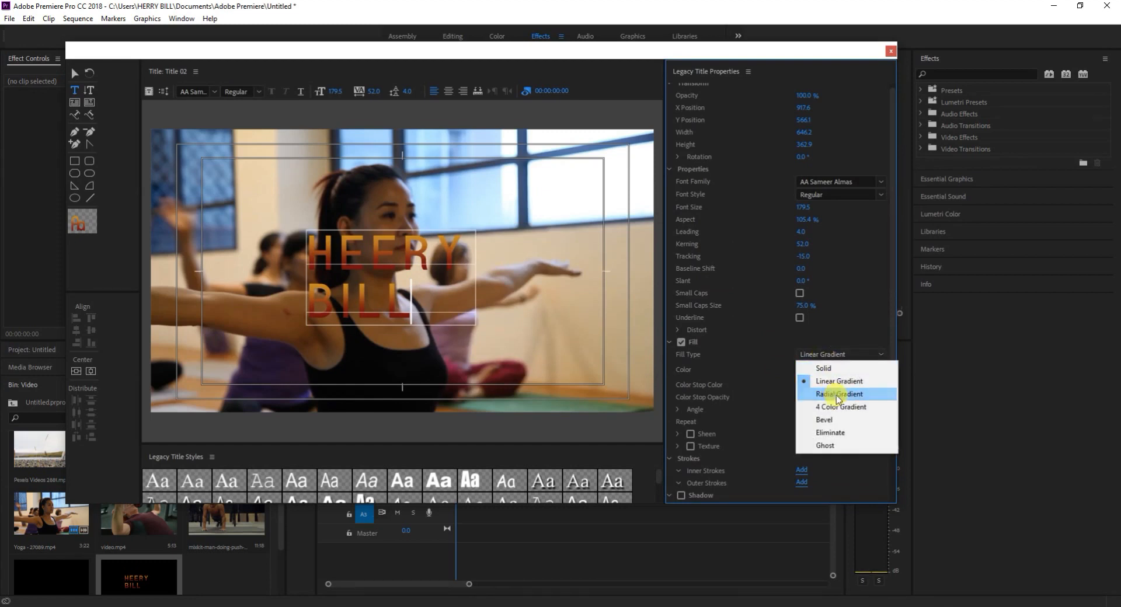
click(838, 395)
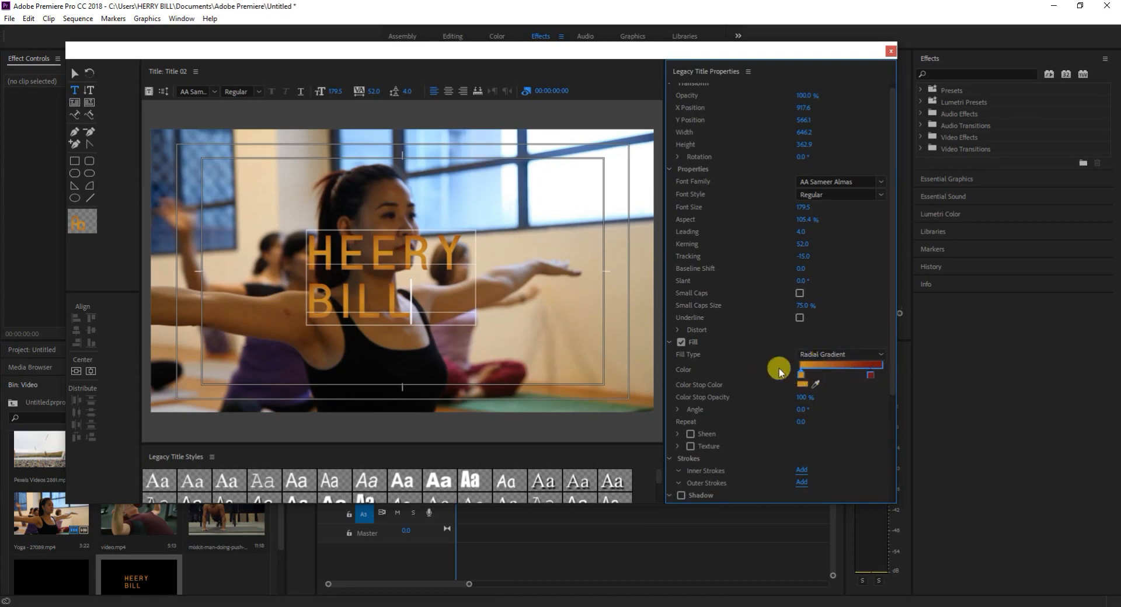
click(811, 355)
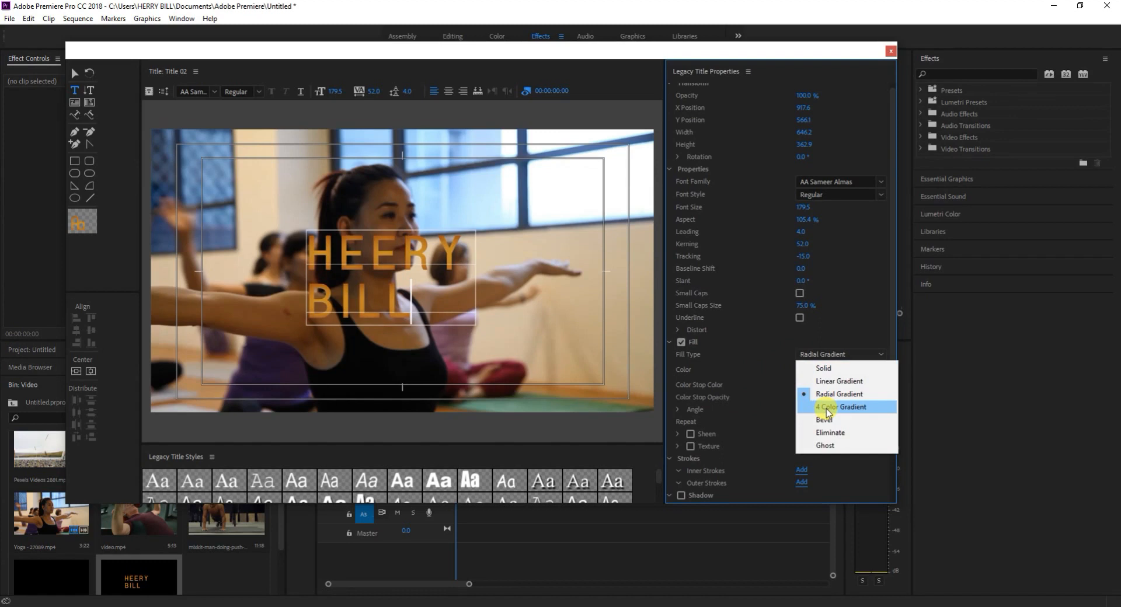
click(825, 408)
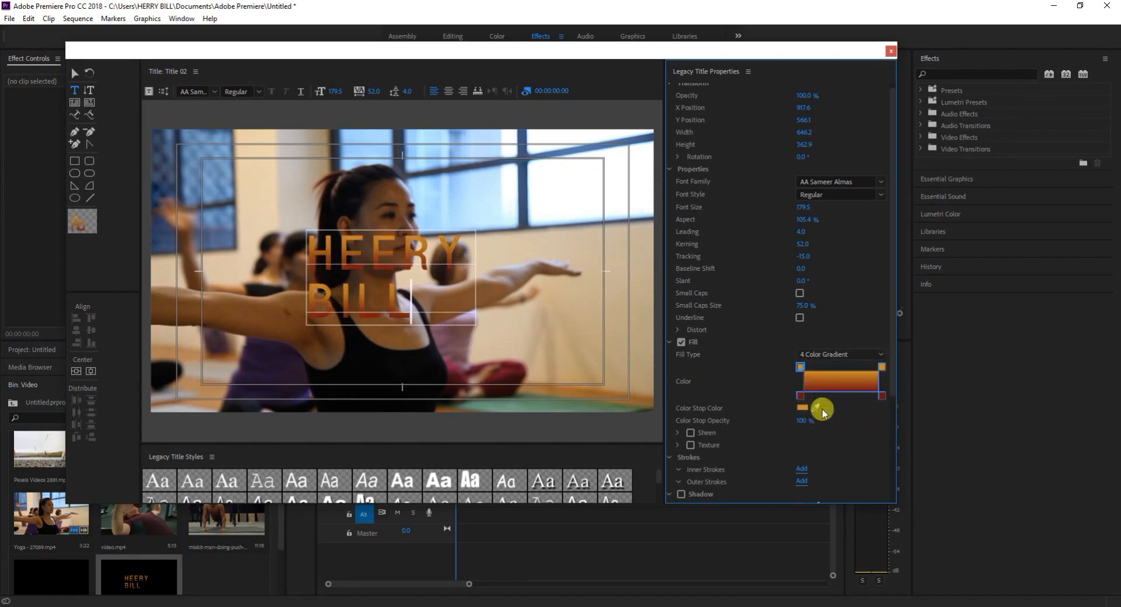
Set the four-colour gradient's upper-left stop to teal 1097A7 and confirm dark red for its lower-left stop.
double_click(800, 365)
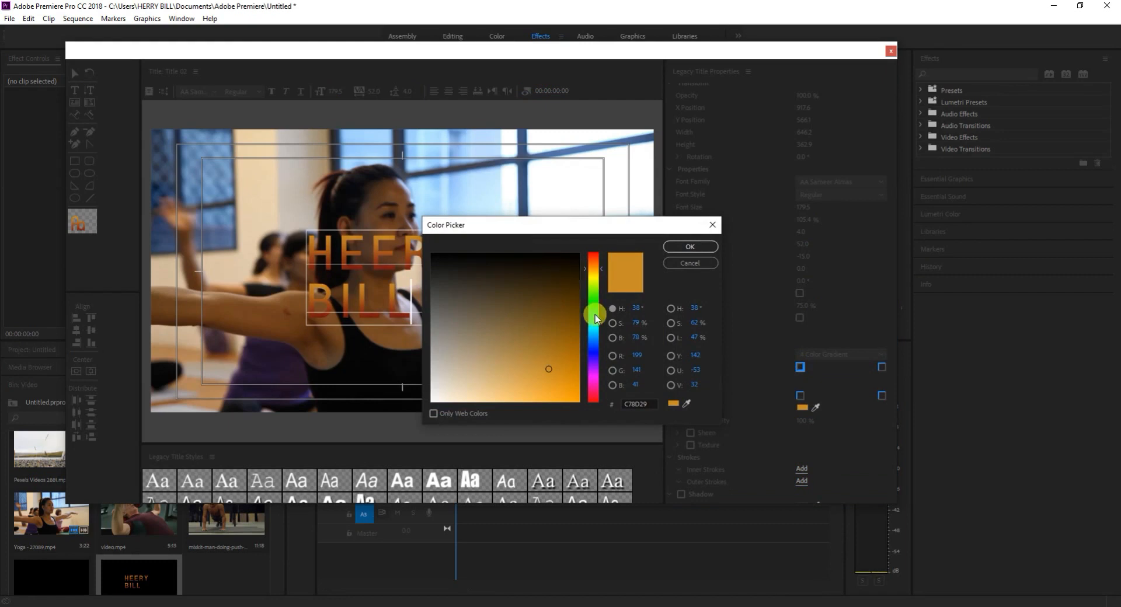
click(688, 248)
double_click(799, 397)
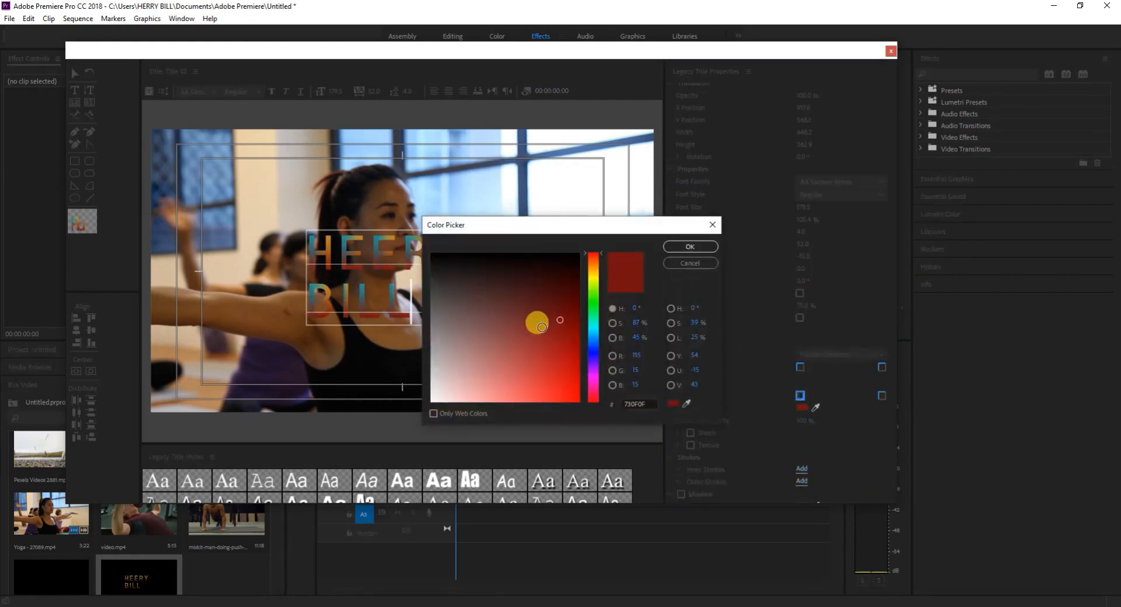
click(689, 248)
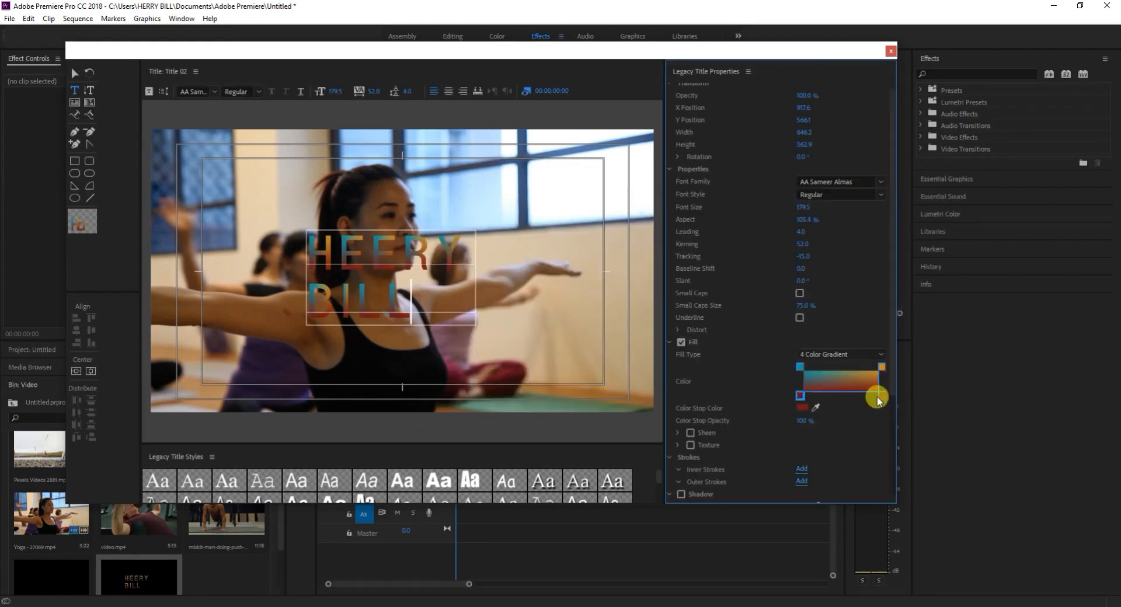
Set the four-colour gradient's lower-right stop to blue on the name text.
double_click(881, 397)
click(592, 340)
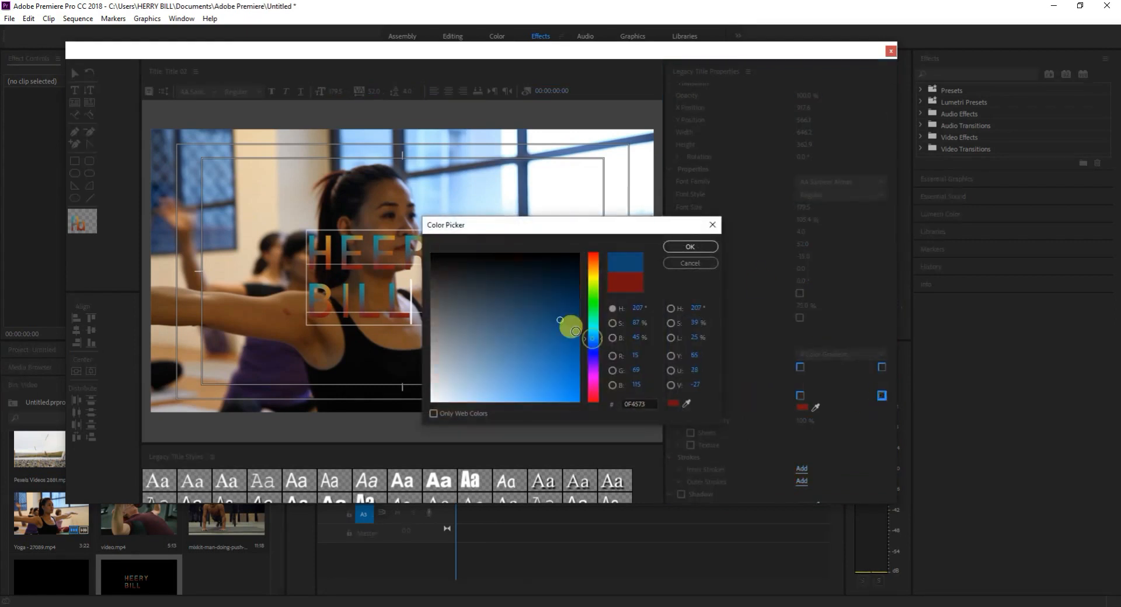
click(564, 354)
click(689, 250)
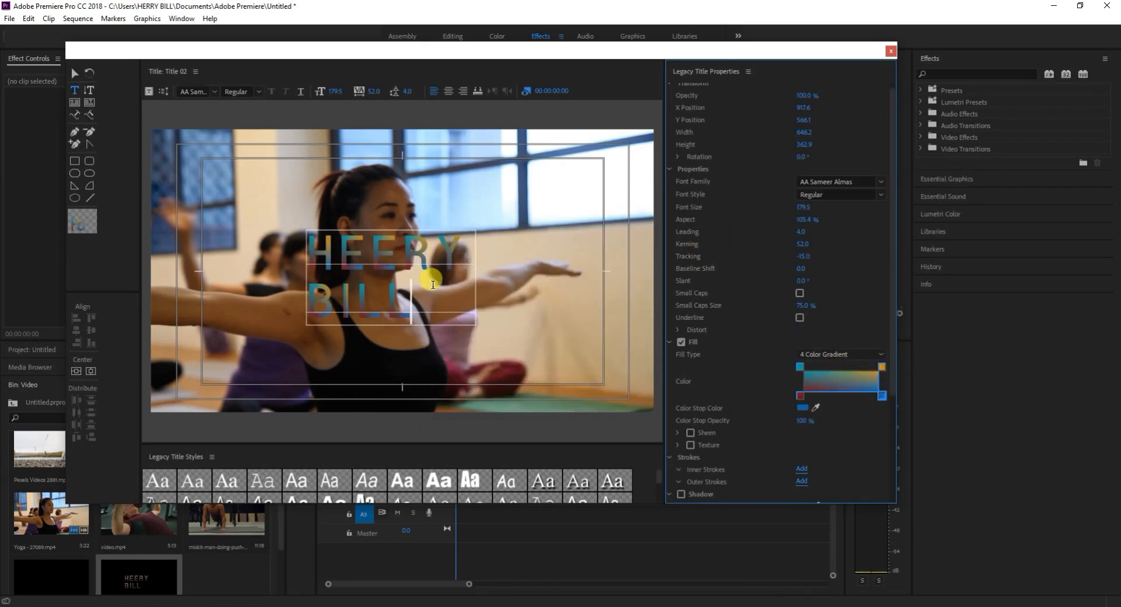
Try the Bevel, Eliminate and Ghost fill types on the name text.
click(825, 355)
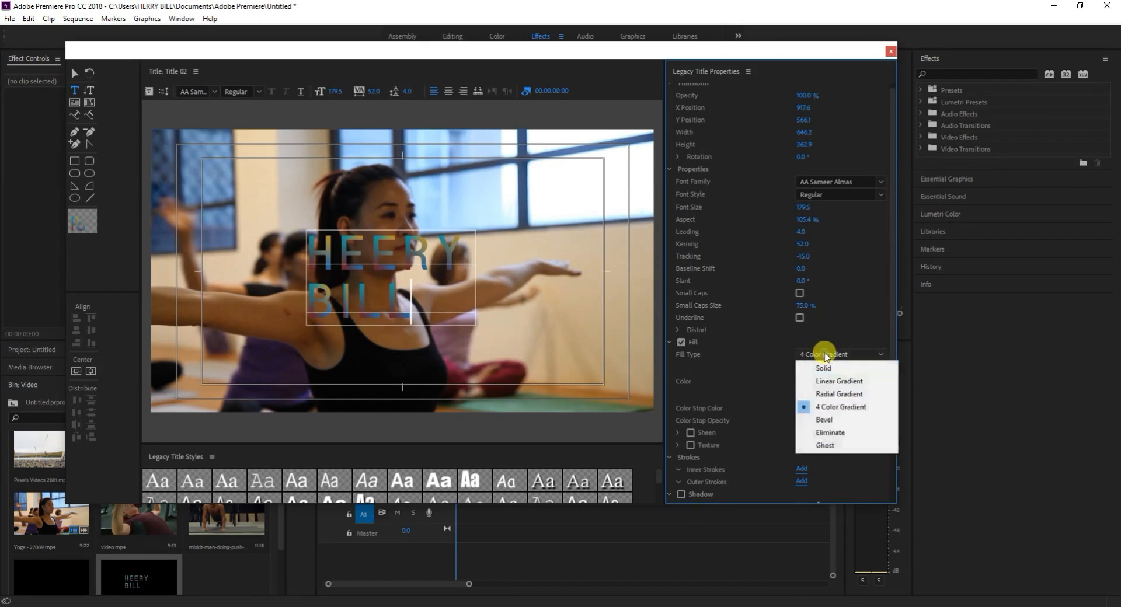
click(828, 420)
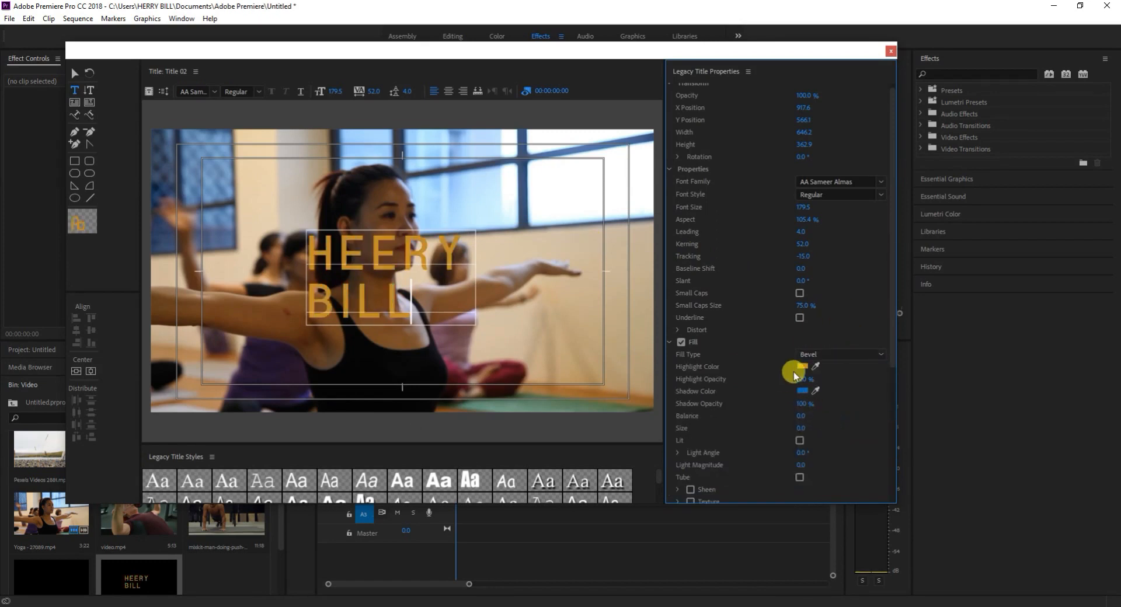
click(830, 433)
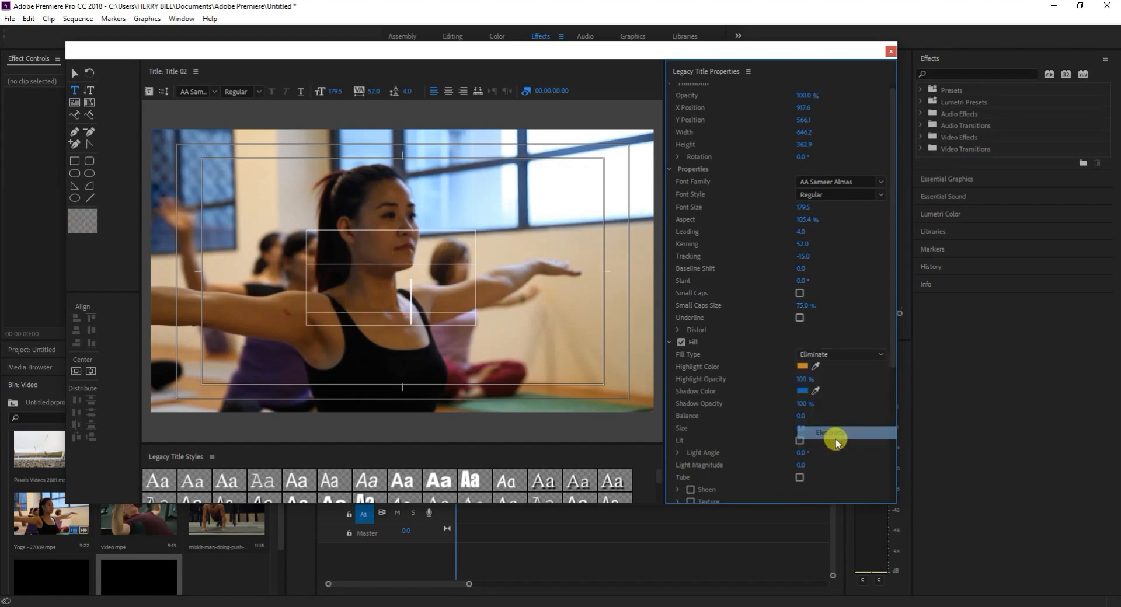
click(817, 357)
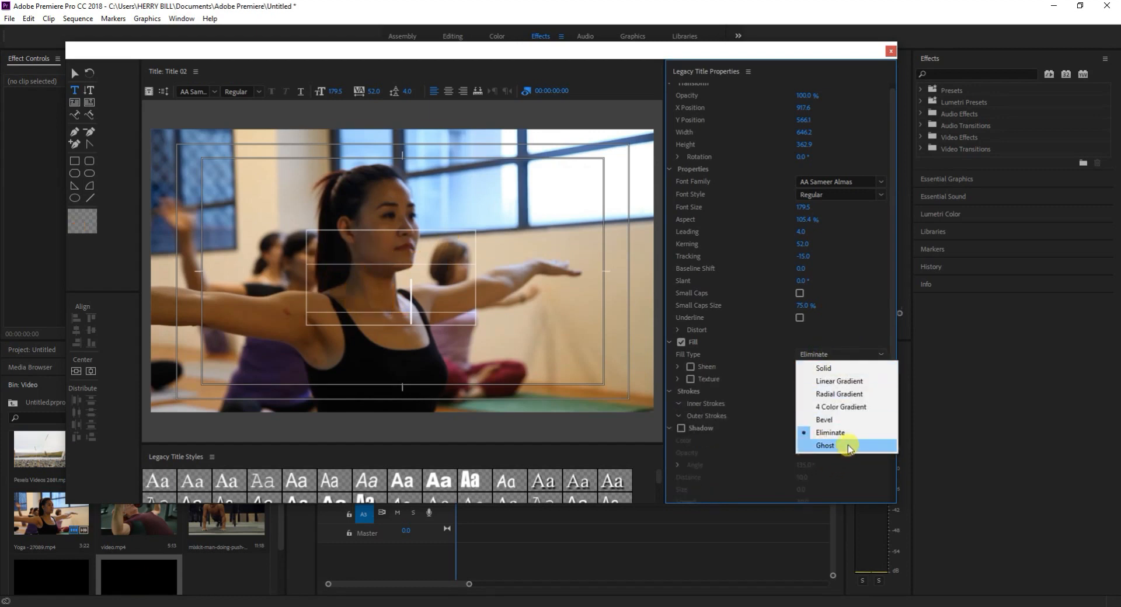
click(847, 445)
Cycle the name text's fill type through Solid, Linear Gradient, Radial Gradient and 4 Color Gradient, ending on Solid.
click(813, 356)
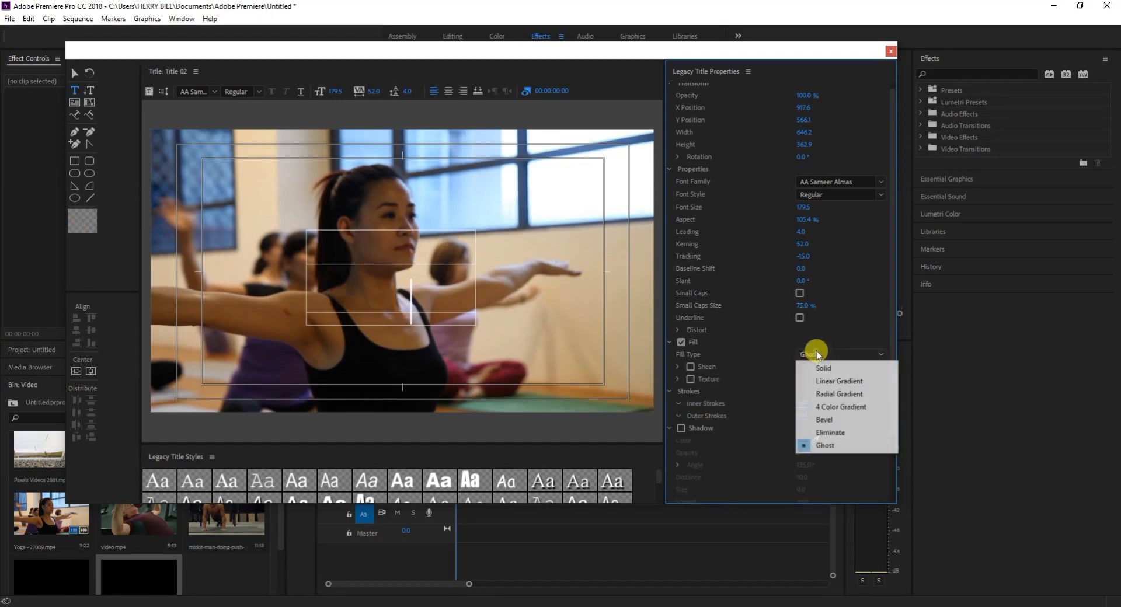
click(829, 370)
click(812, 356)
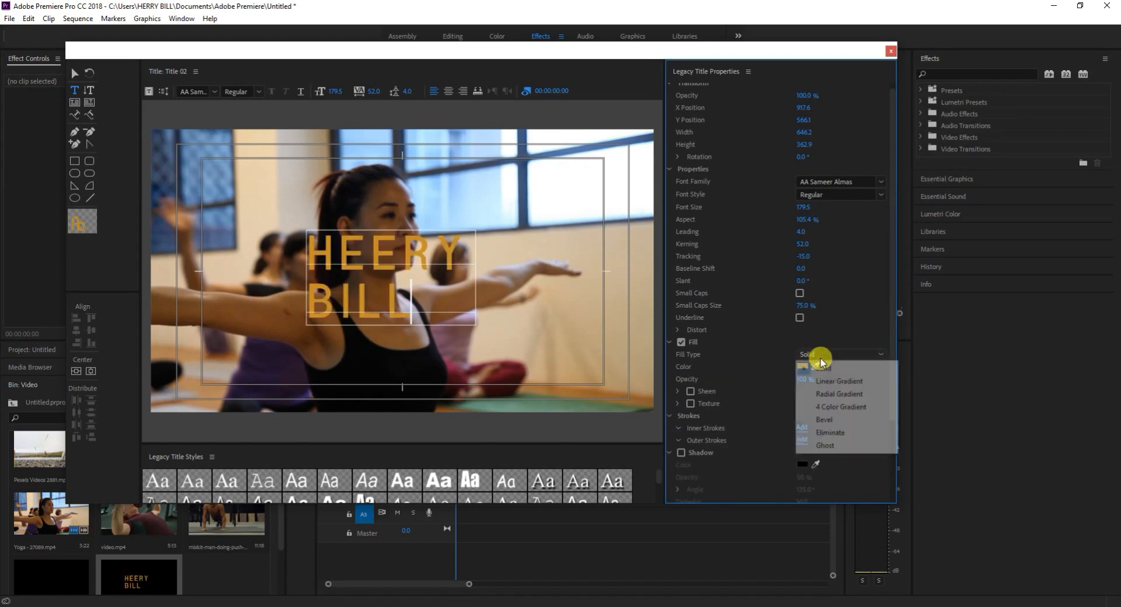
click(828, 382)
click(811, 356)
click(825, 392)
click(821, 355)
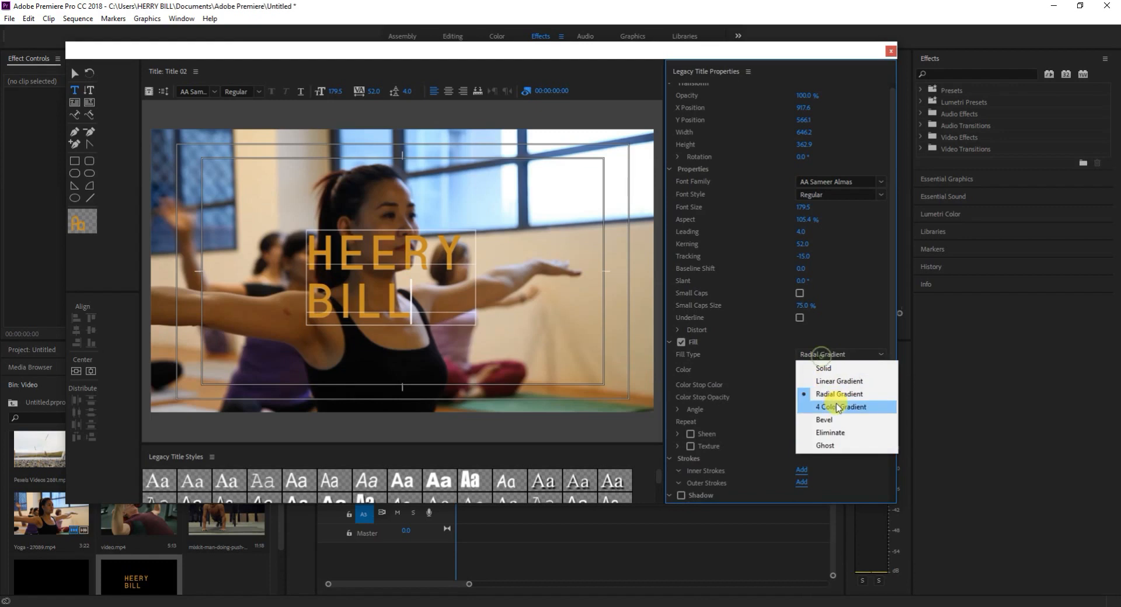
click(838, 407)
click(813, 355)
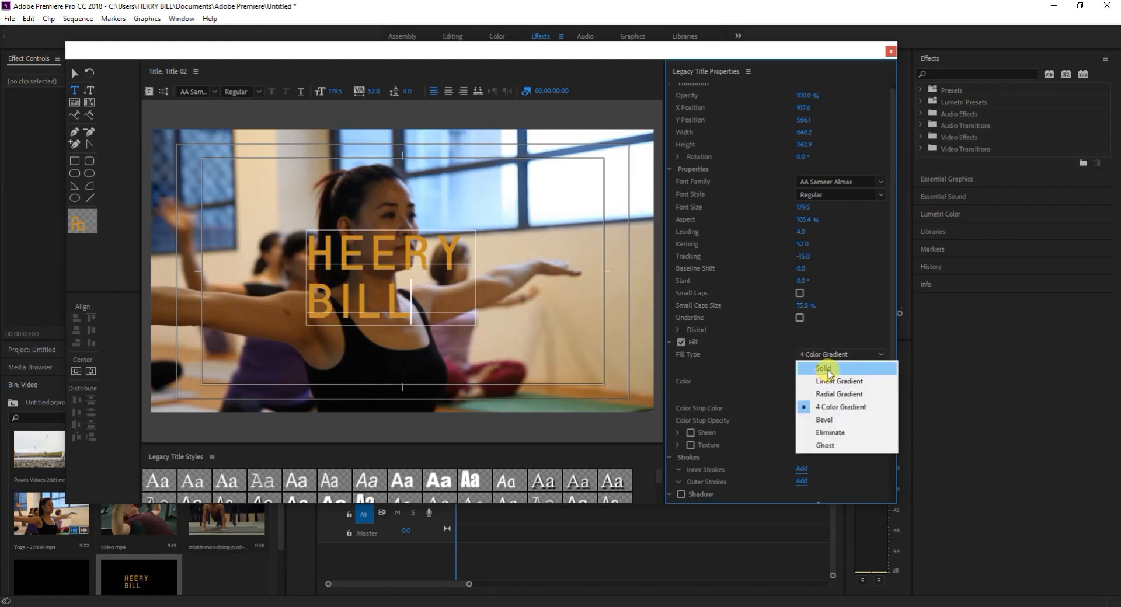
click(826, 368)
Switch the name text's fill to Linear Gradient and set its first colour stop to dark red.
click(813, 358)
click(833, 381)
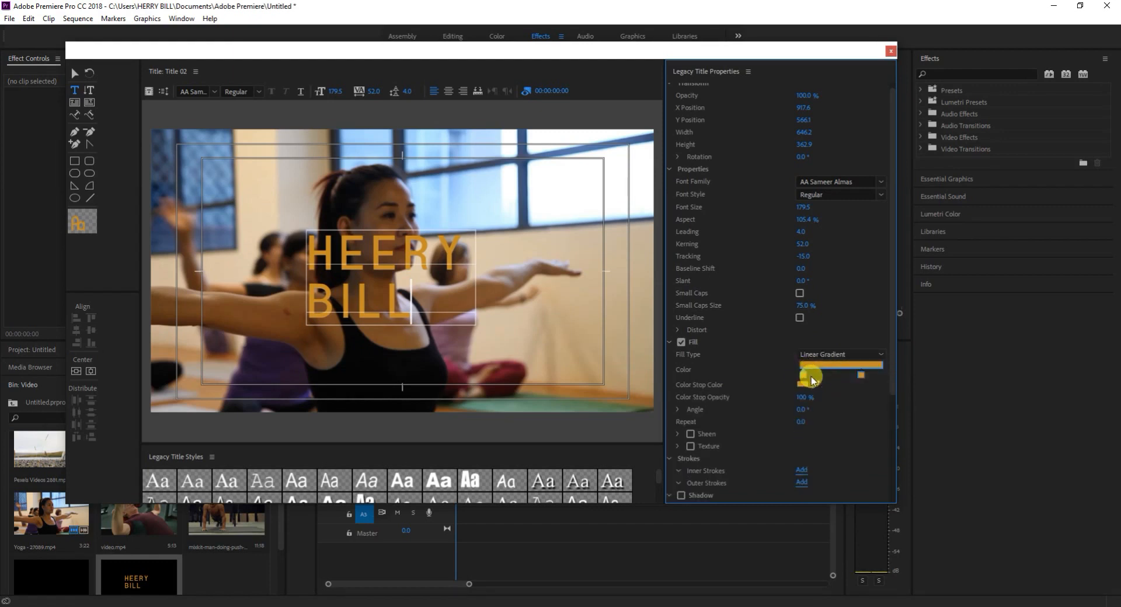
double_click(801, 374)
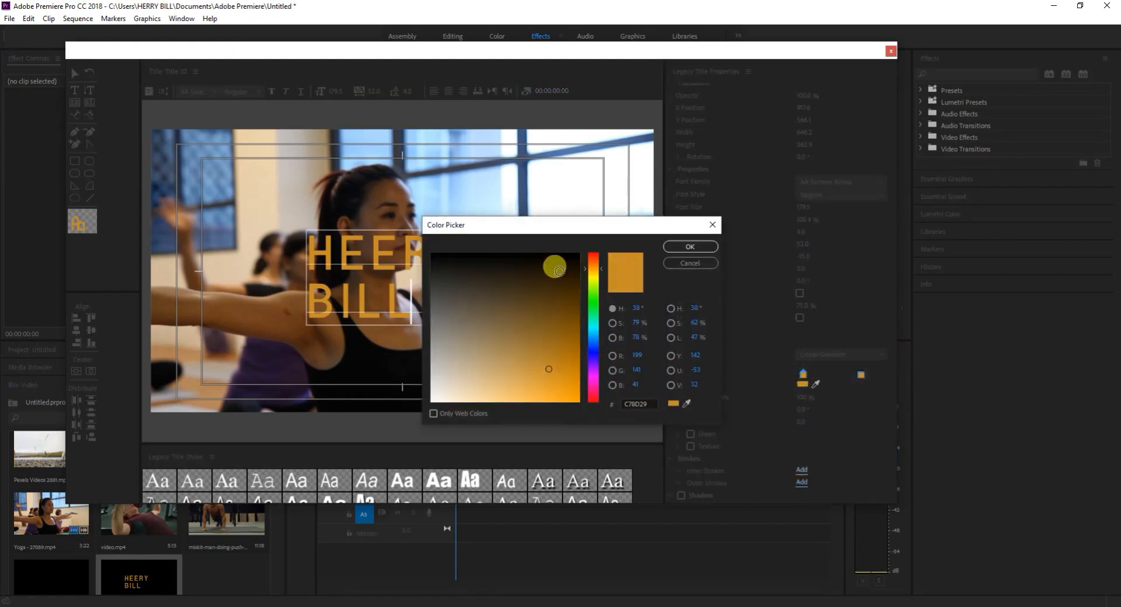
mouse_move(593, 261)
mouse_down()
mouse_move(555, 305)
mouse_move(561, 330)
mouse_up()
click(672, 249)
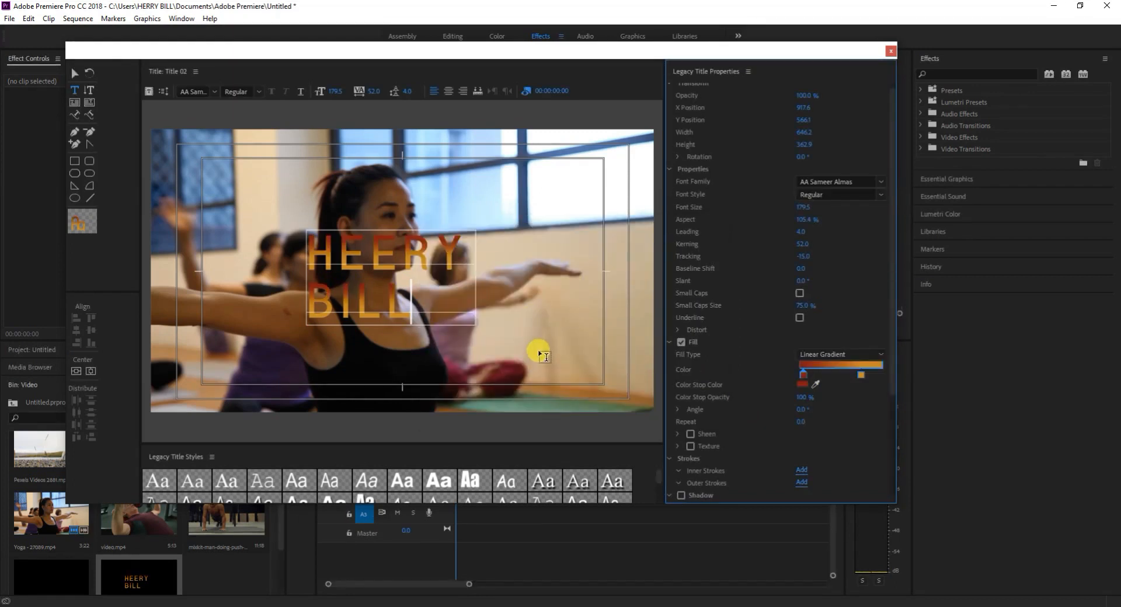
Add an outer stroke to the name text and set the stroke type to Drop Face.
scroll(730, 403, down, 1)
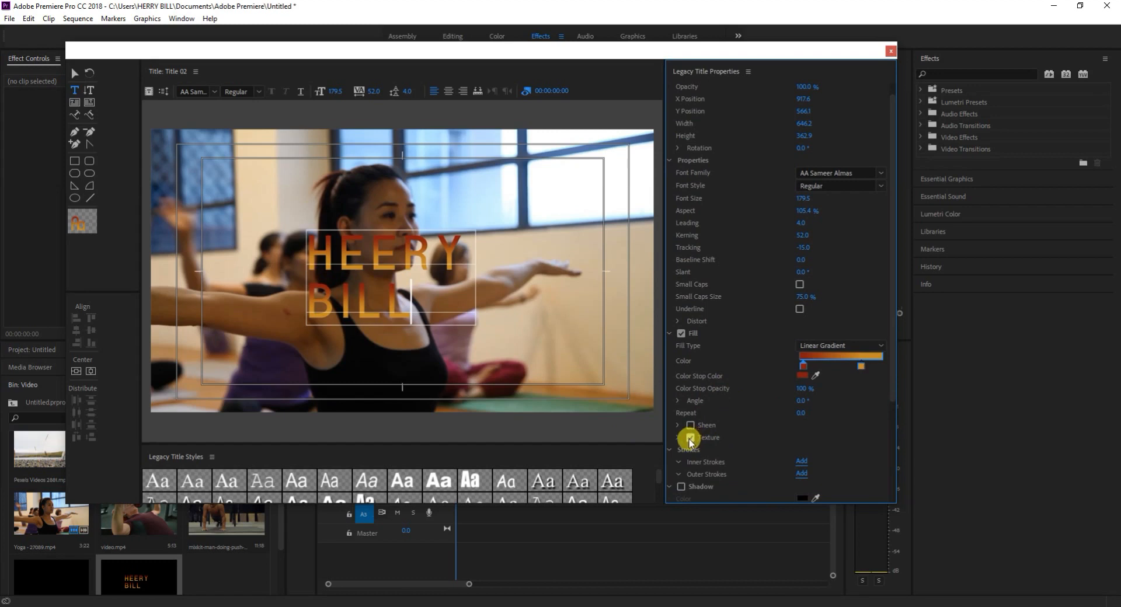
scroll(698, 465, down, 2)
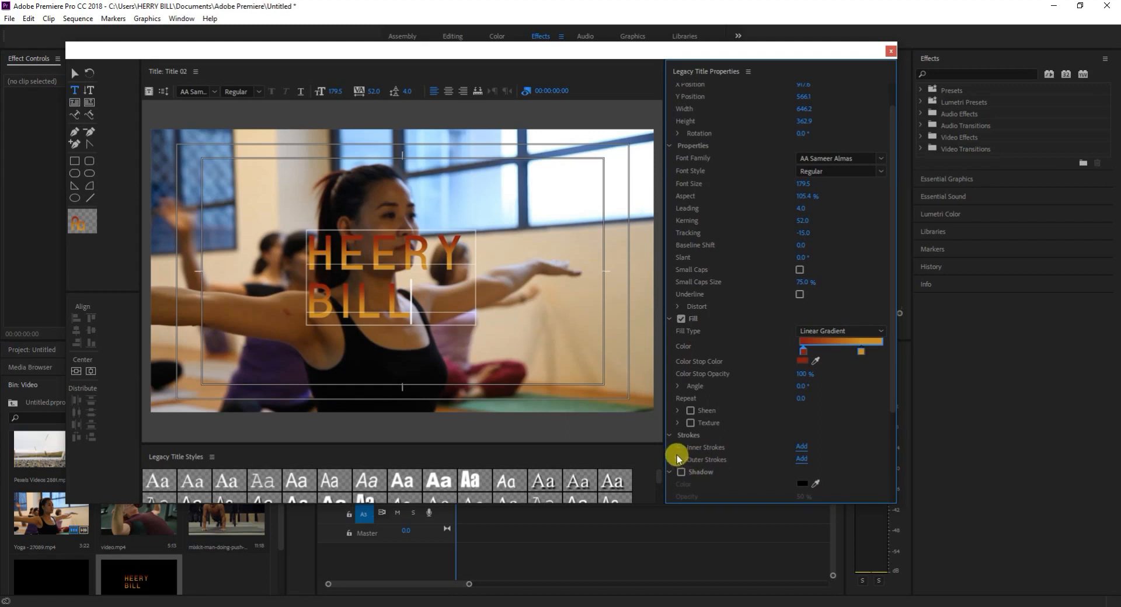
scroll(678, 452, down, 1)
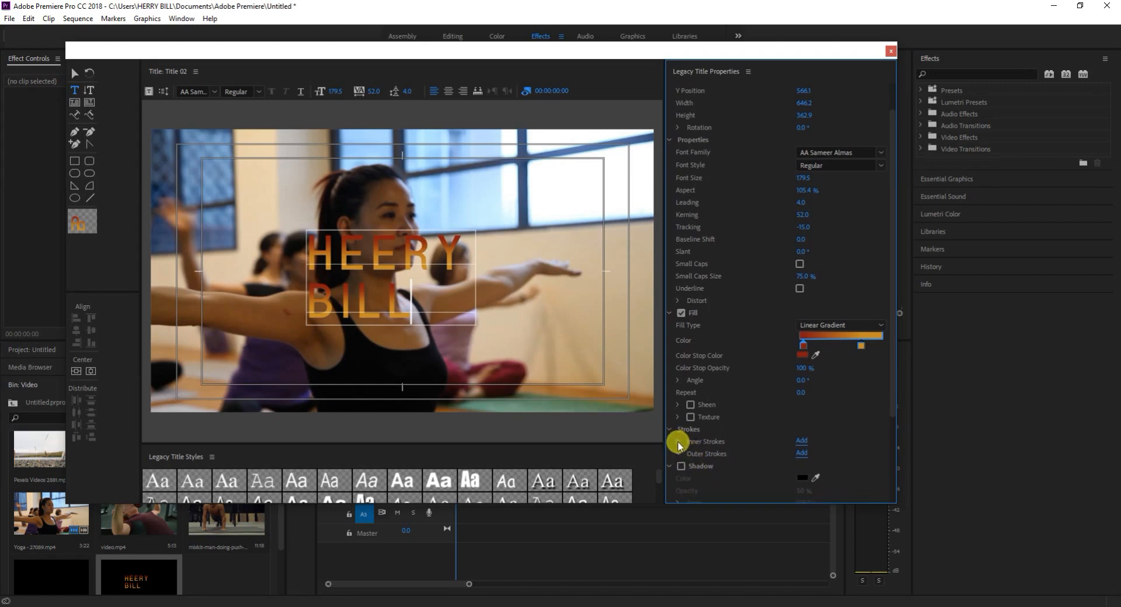
scroll(765, 449, up, 1)
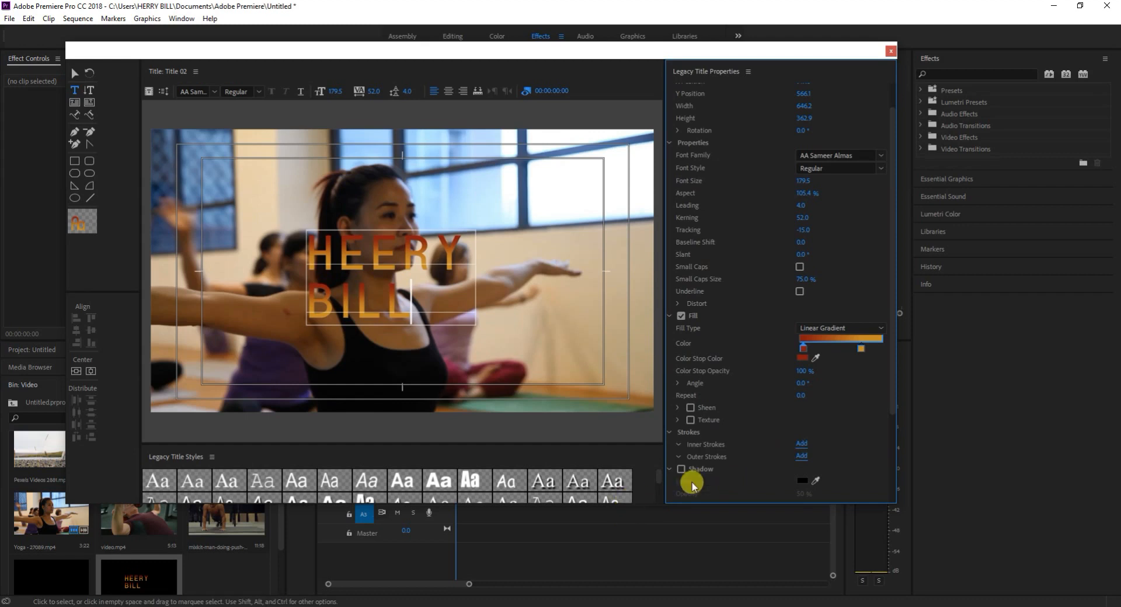
click(798, 456)
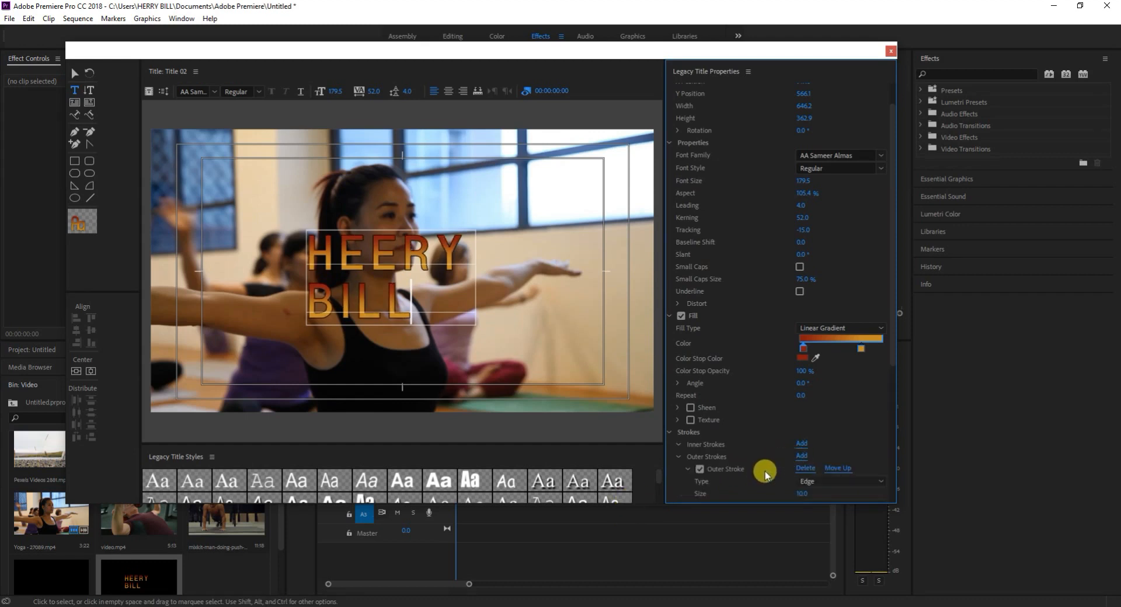
scroll(830, 408, down, 1)
scroll(793, 471, down, 1)
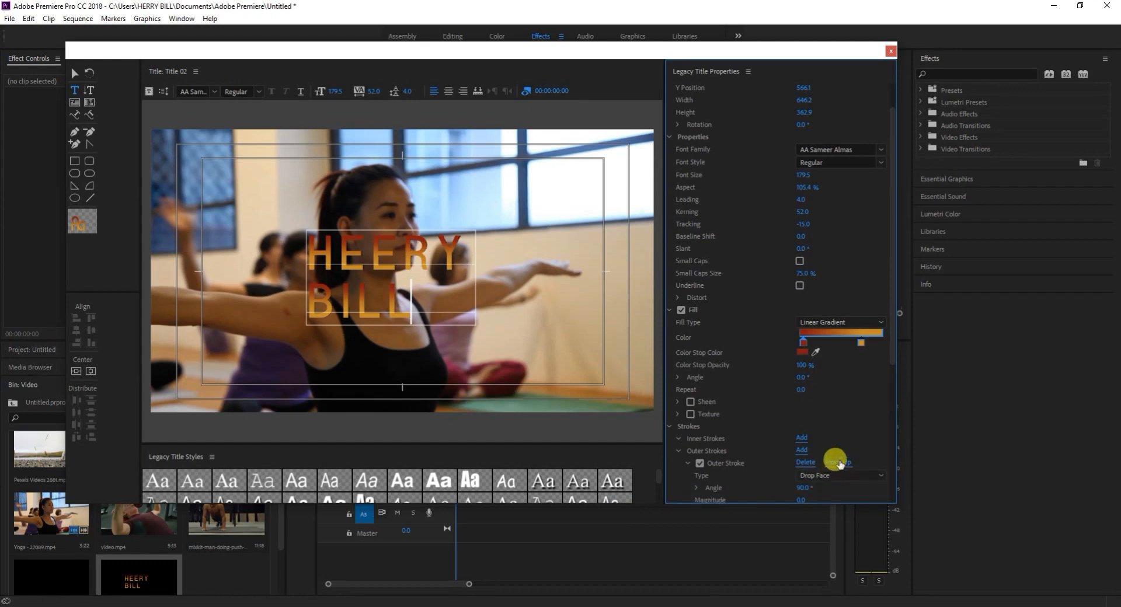
Set the outer stroke's magnitude to 30 and its colour to light grey E5E5E5, keeping the Solid fill type.
drag(895, 347, 899, 467)
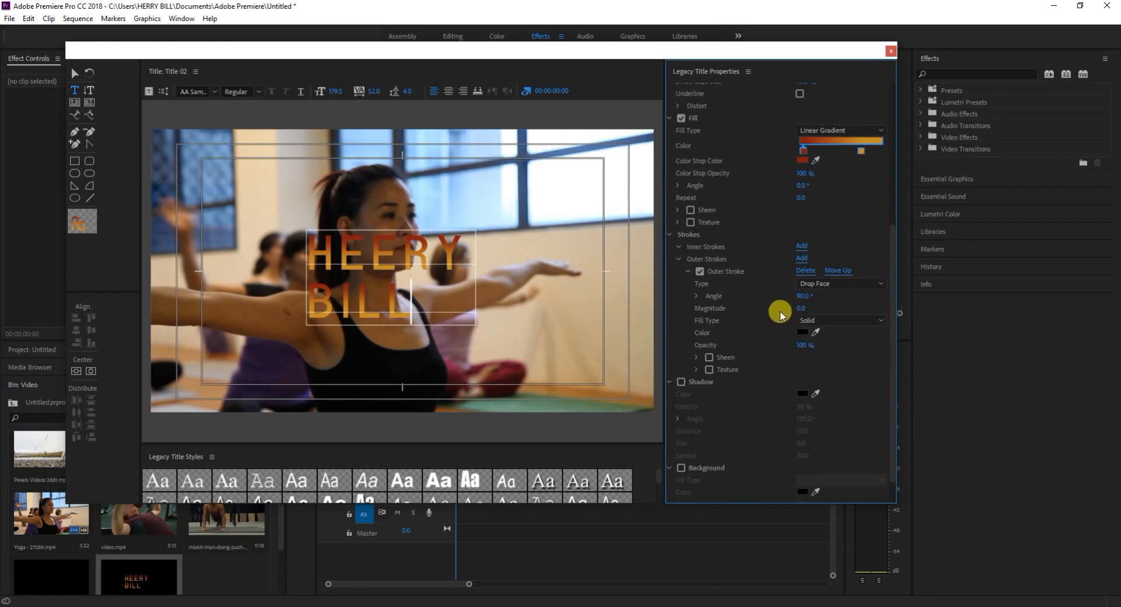
drag(801, 308, 817, 307)
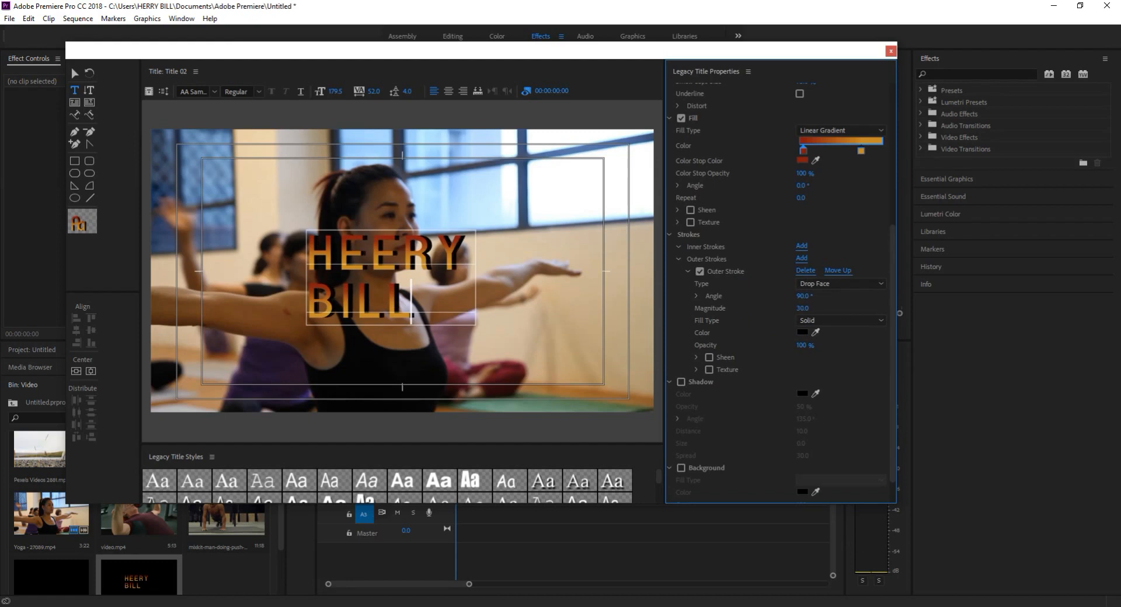
click(802, 332)
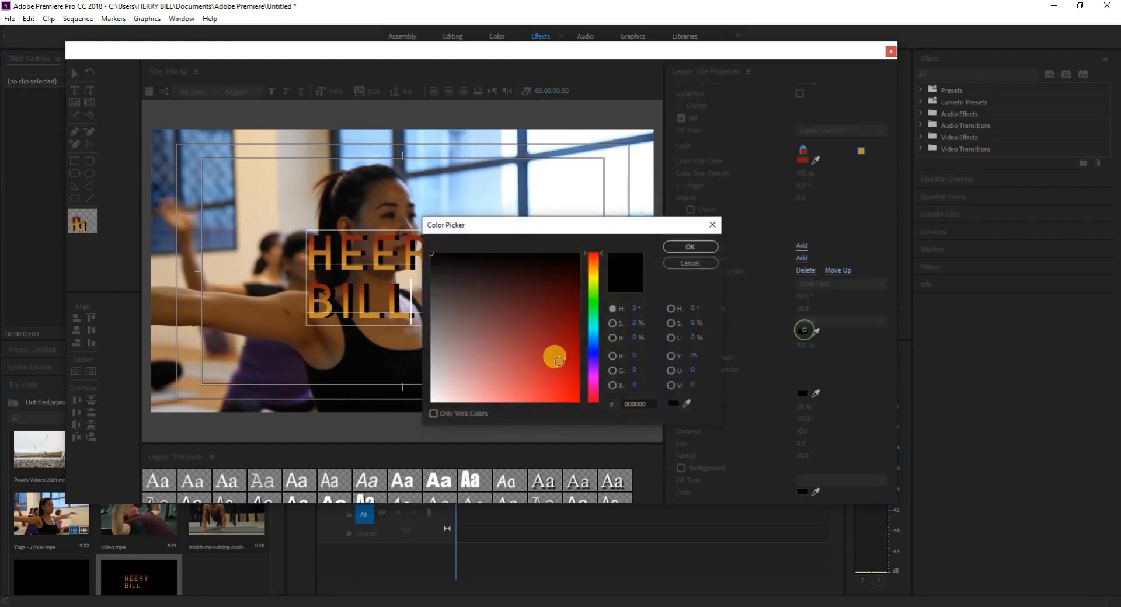
drag(428, 394, 434, 386)
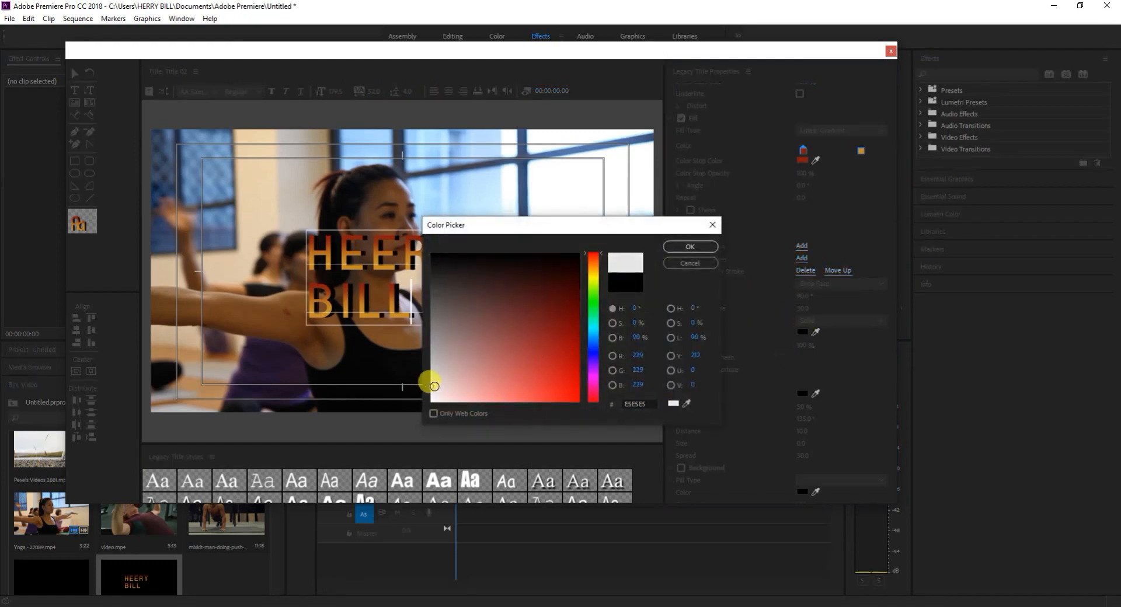
click(690, 246)
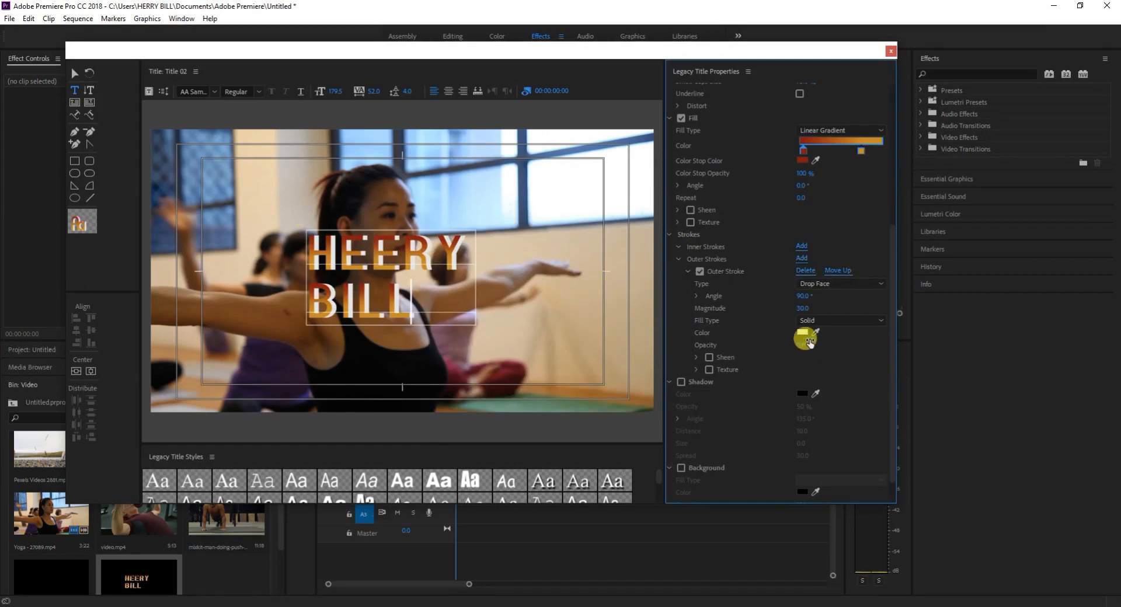
click(820, 321)
click(823, 323)
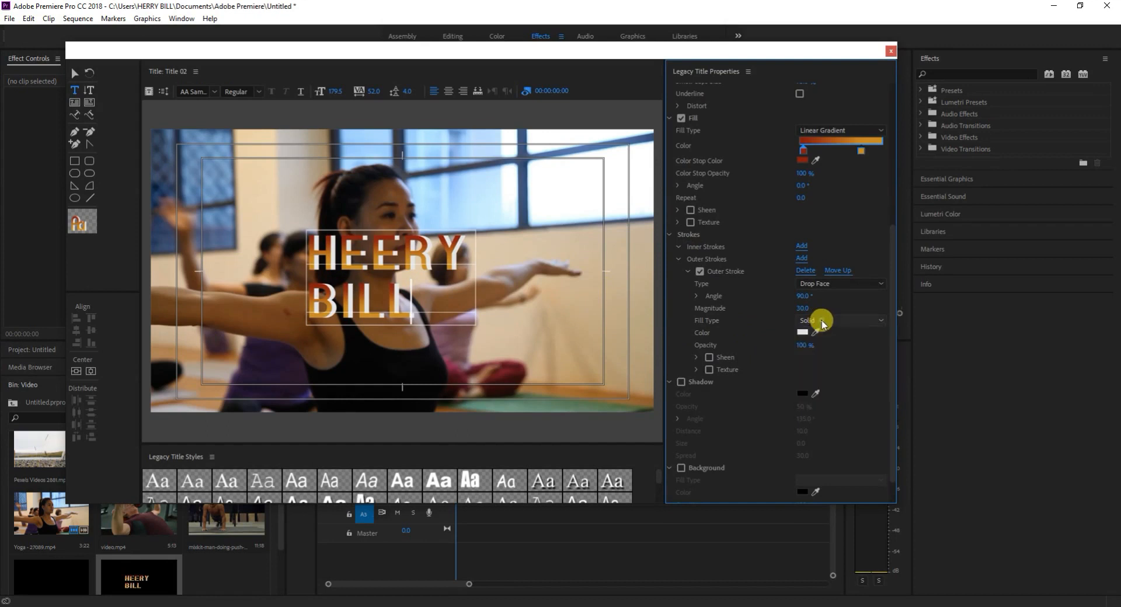
Set the outer stroke's angle to 82°, its magnitude to 21 and its opacity to 88%.
scroll(695, 399, down, 2)
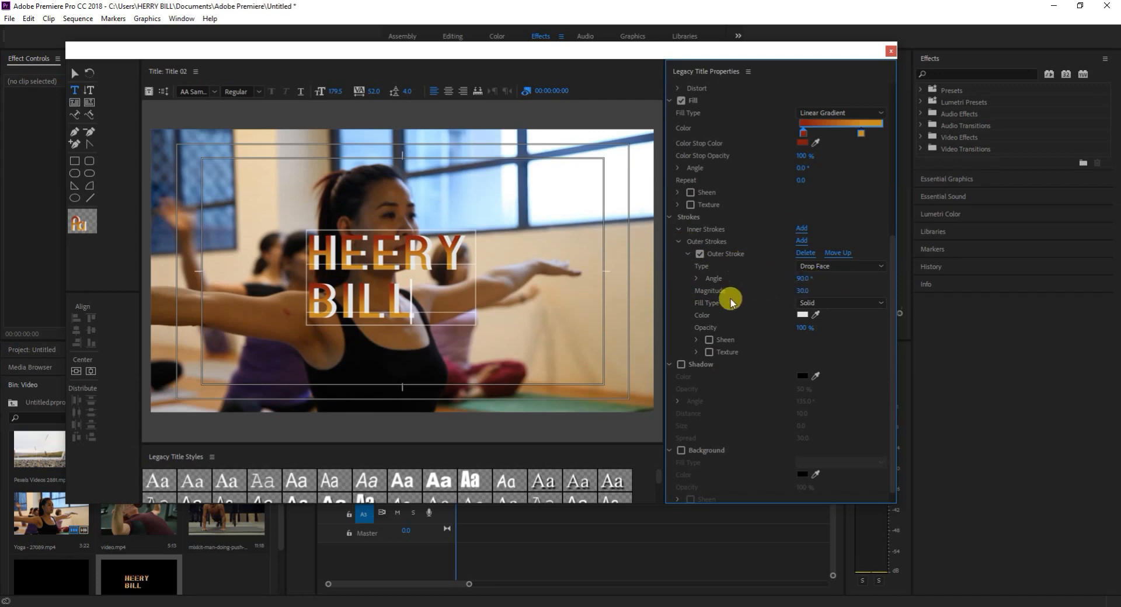
drag(803, 279, 805, 342)
drag(806, 279, 1006, 279)
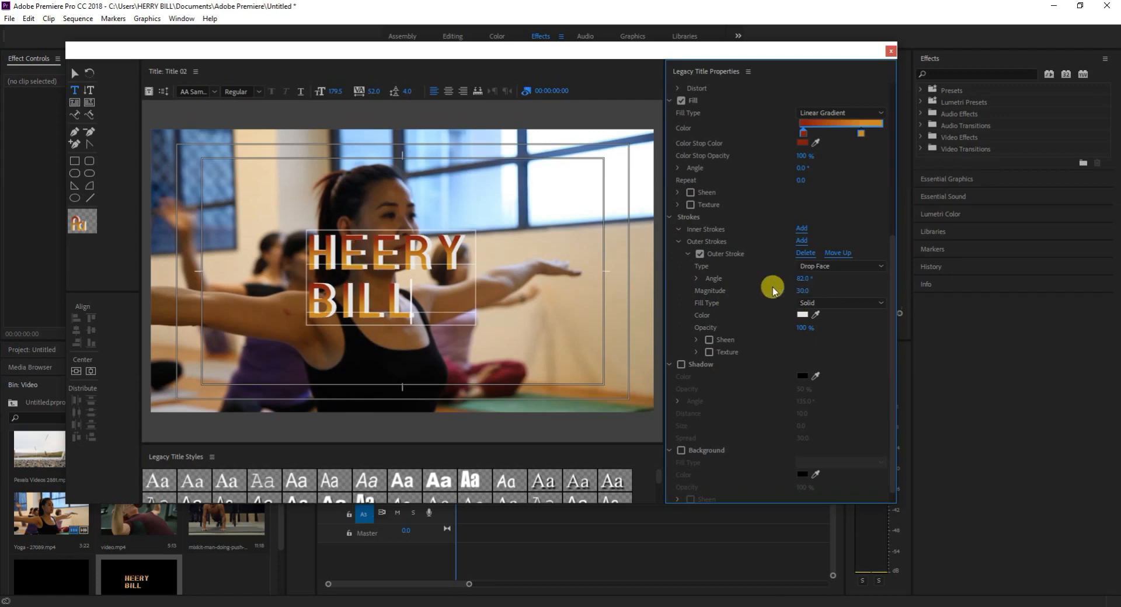
drag(802, 291, 797, 290)
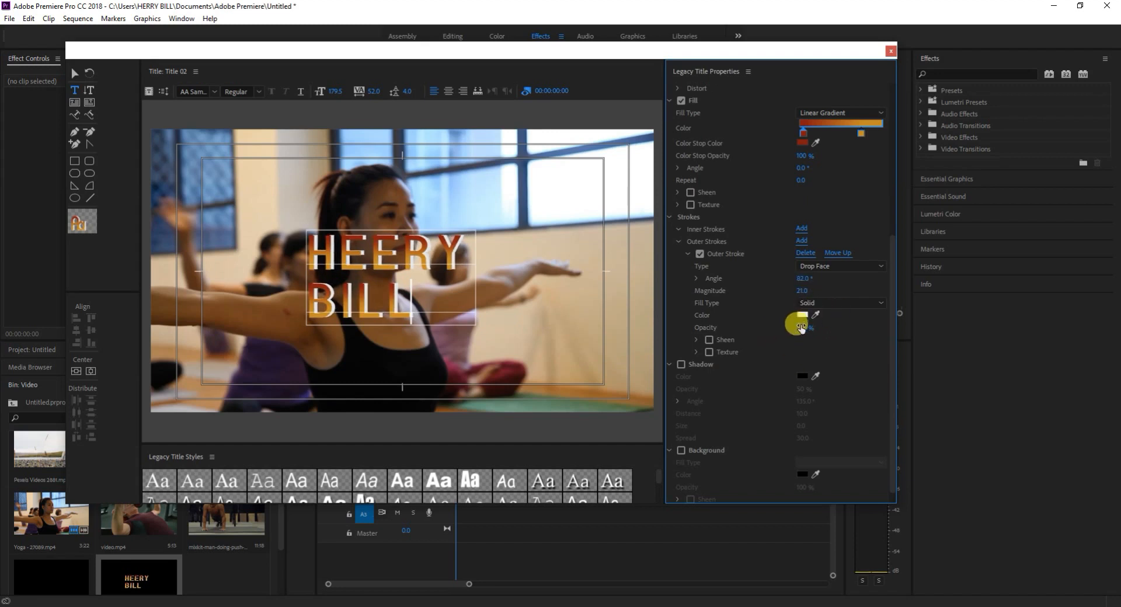
mouse_move(800, 328)
mouse_down()
mouse_move(781, 327)
mouse_move(793, 327)
mouse_up()
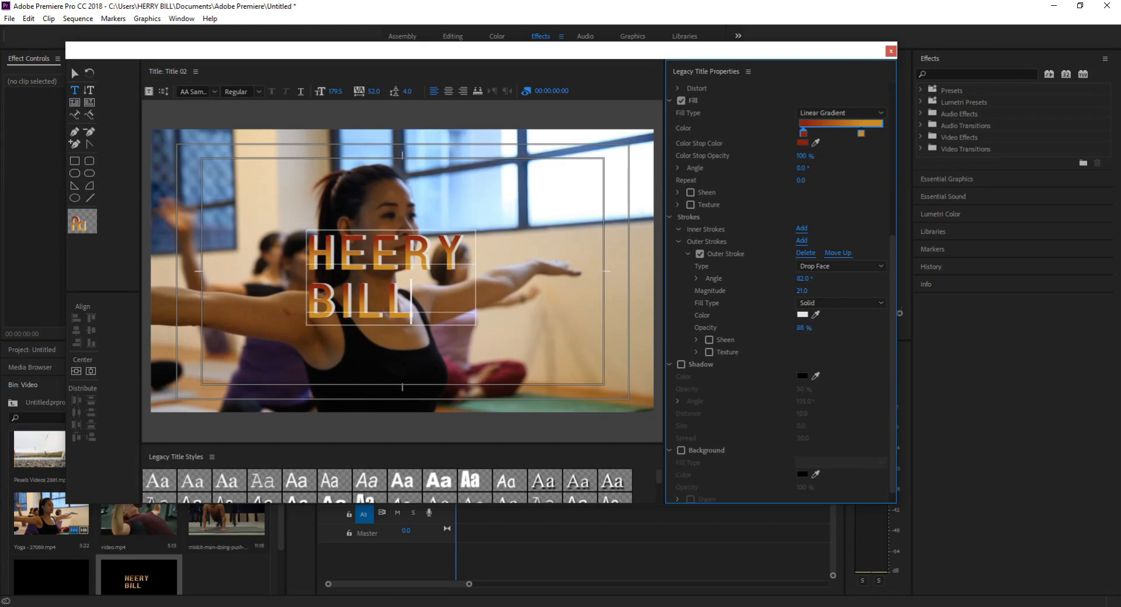
Enable the shadow on the name text and look through the shadow and background settings.
click(680, 366)
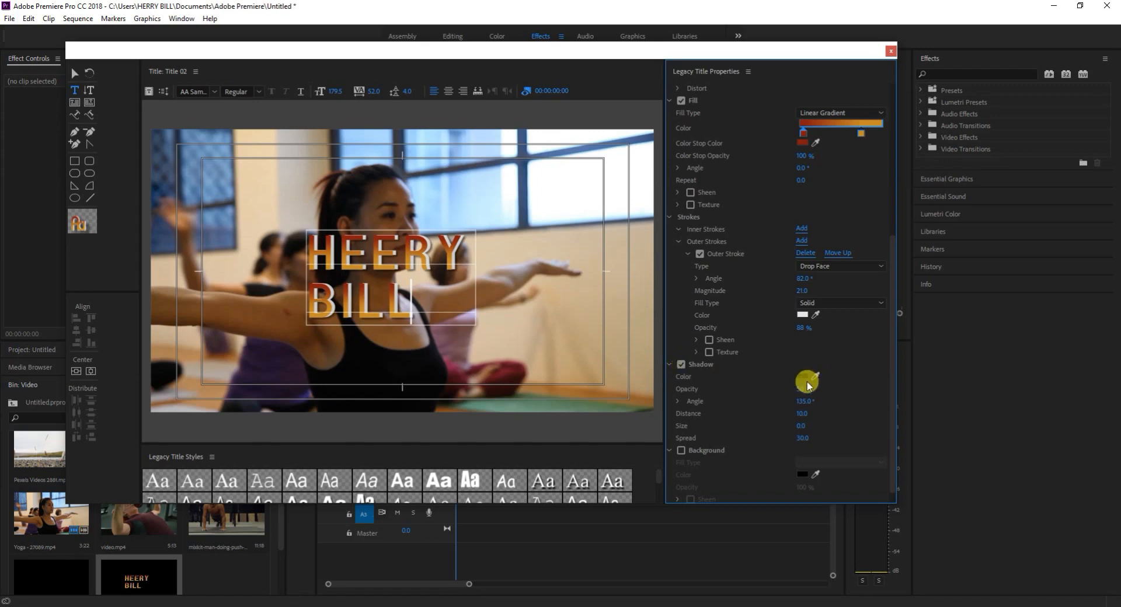
scroll(801, 389, down, 1)
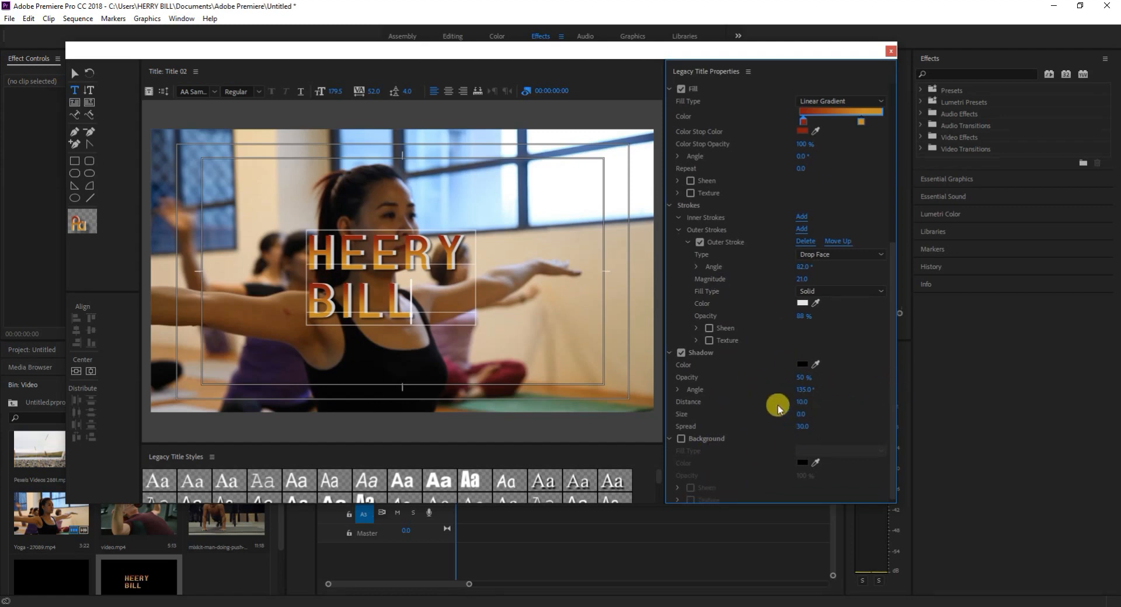
scroll(759, 366, down, 1)
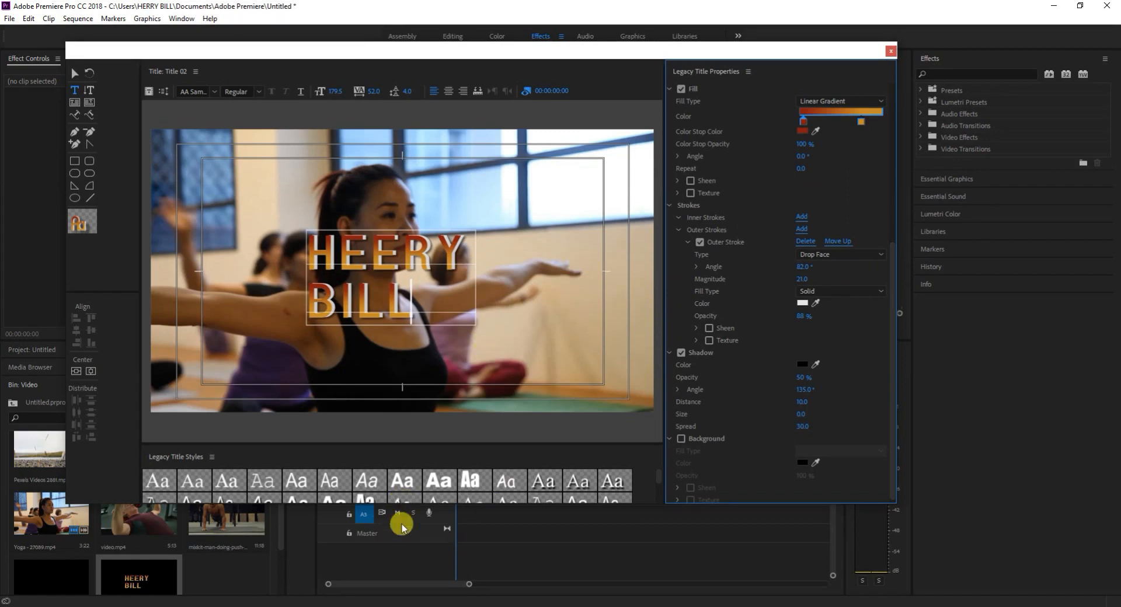
Enlarge the title window and its Legacy Title Styles area until the whole style library is shown.
drag(341, 504, 339, 559)
scroll(325, 525, down, 4)
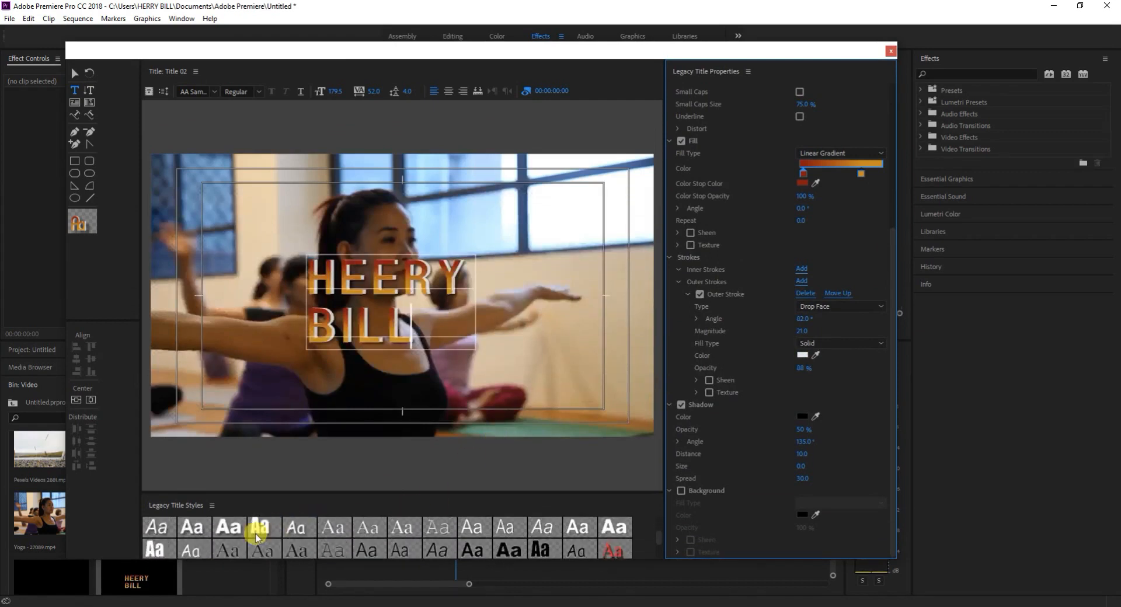
click(654, 544)
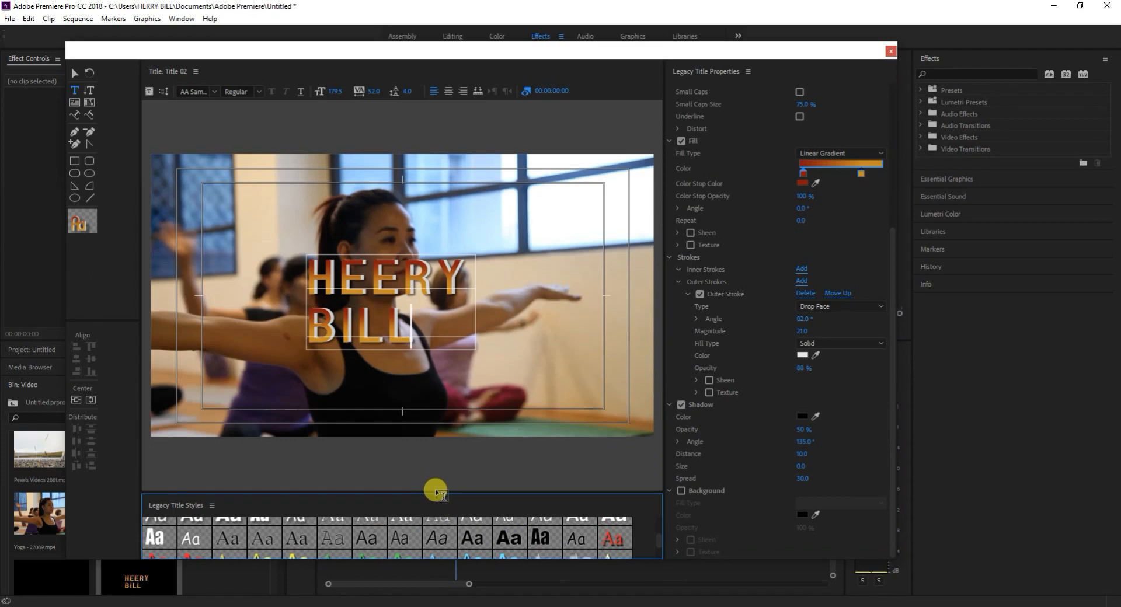
drag(434, 493, 430, 353)
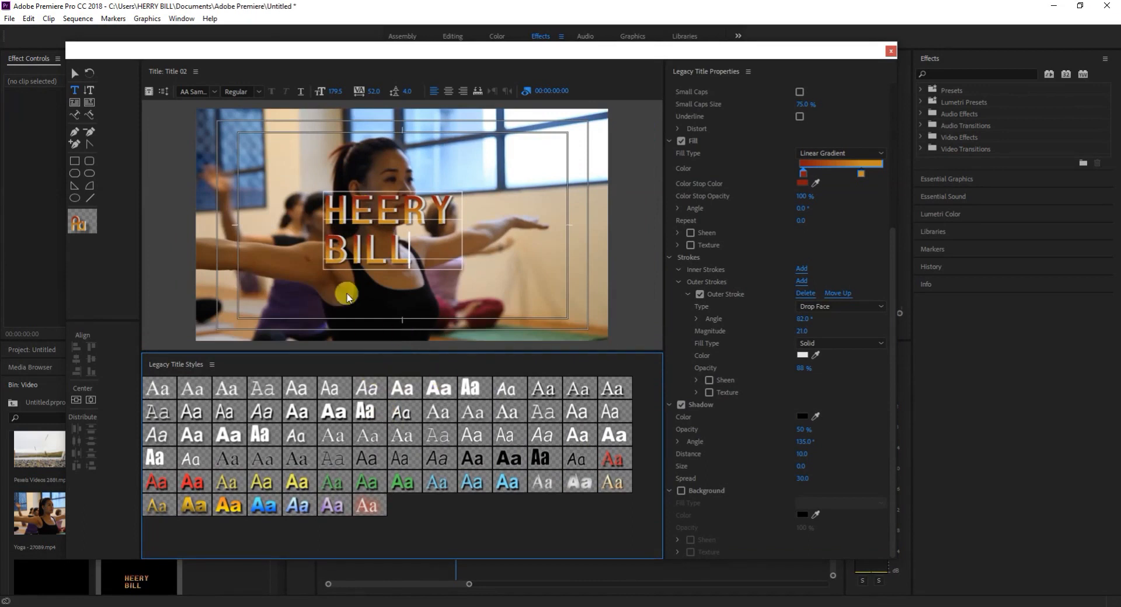
Save the look of the selected name text as a new style in the style library under its suggested name.
click(75, 72)
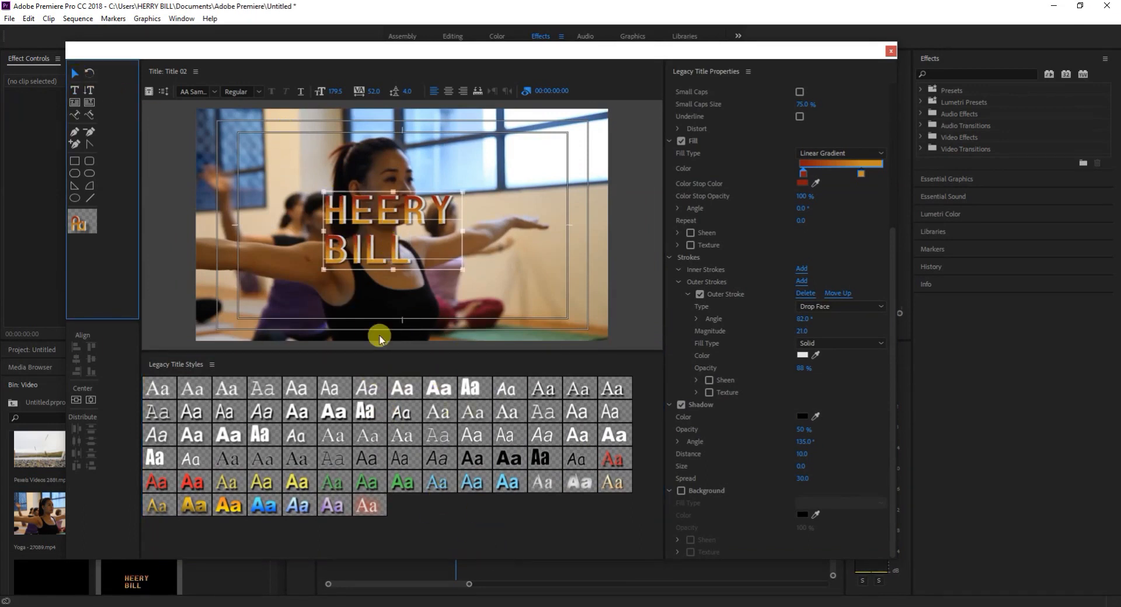
right_click(454, 523)
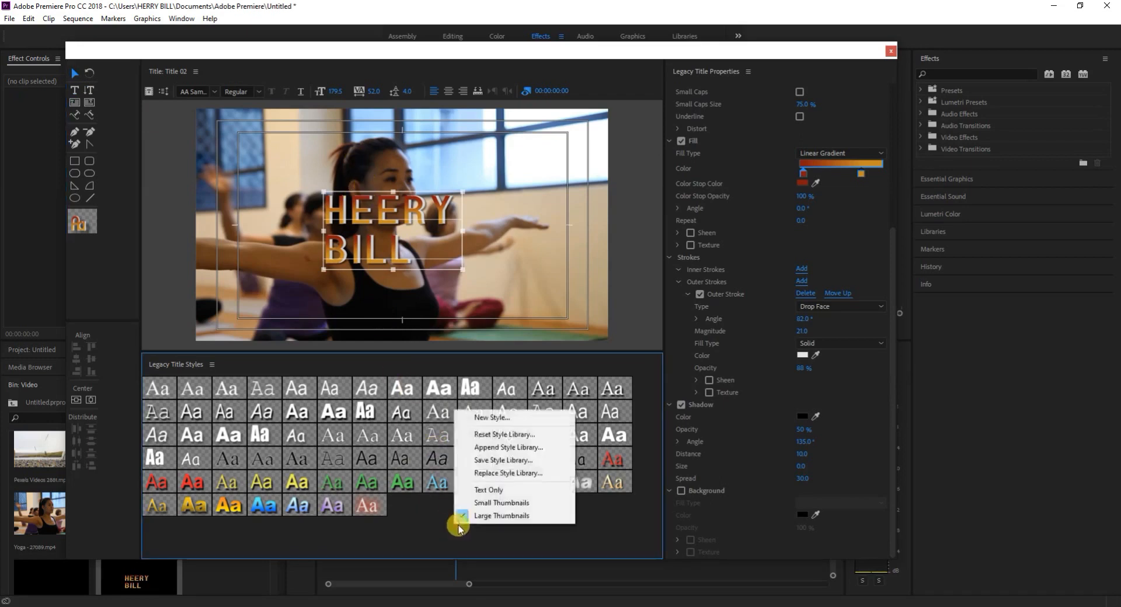
click(505, 418)
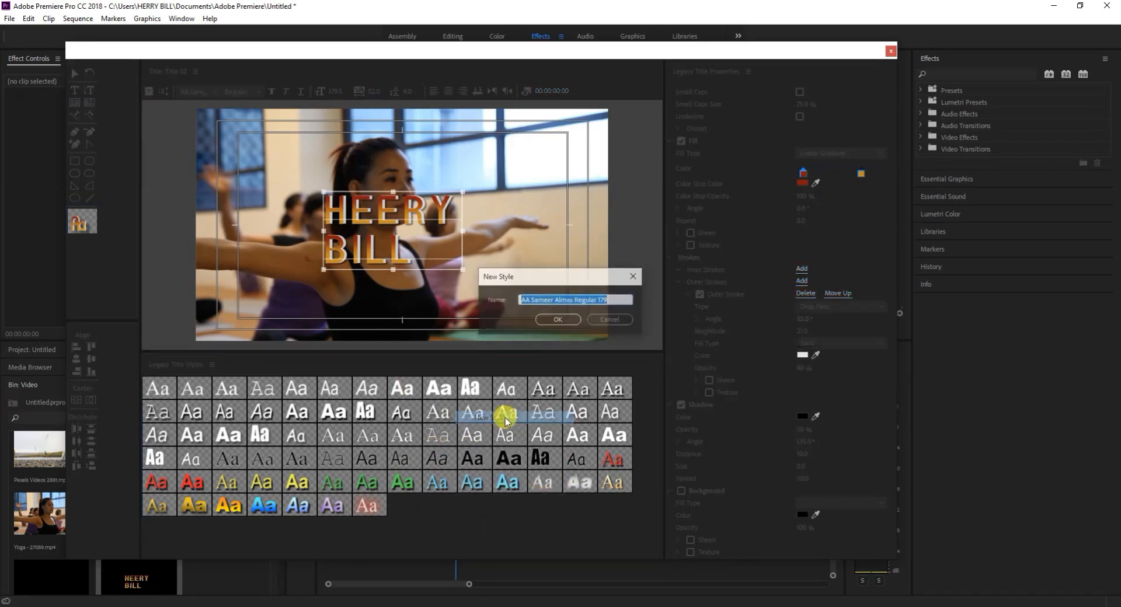
click(557, 320)
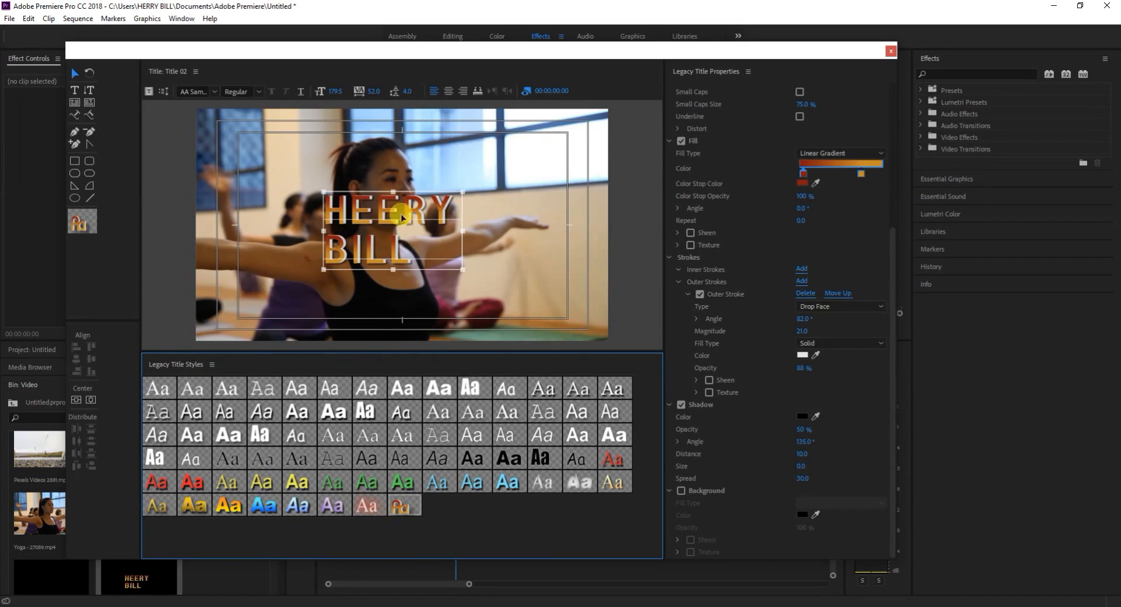
Delete the two-line name text and enter the first name alone as a new text over the woman's face.
key(Delete)
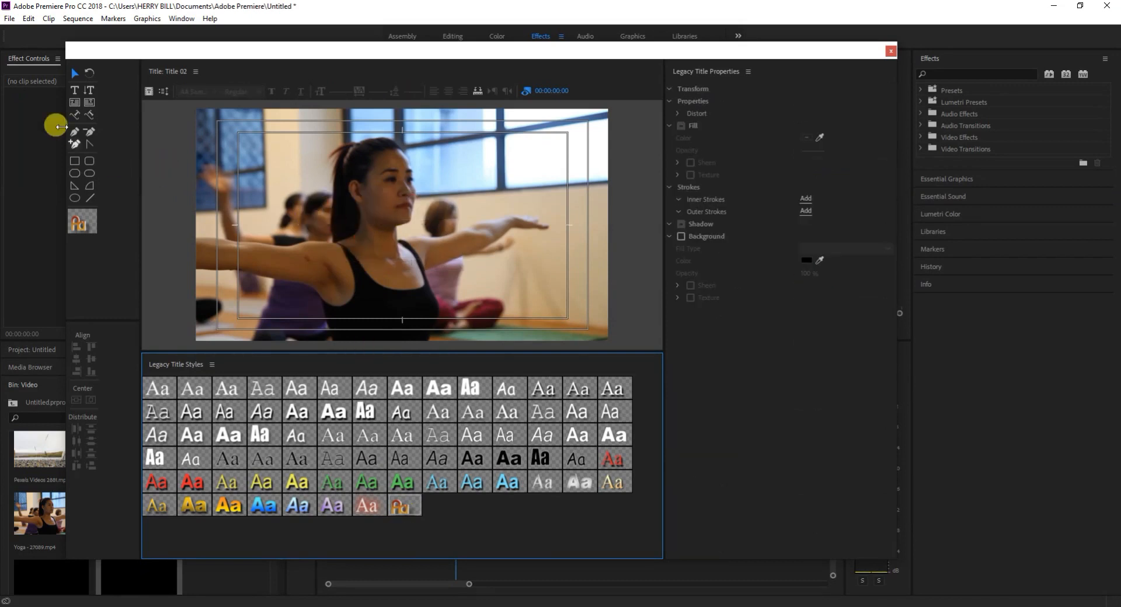
click(74, 91)
click(359, 187)
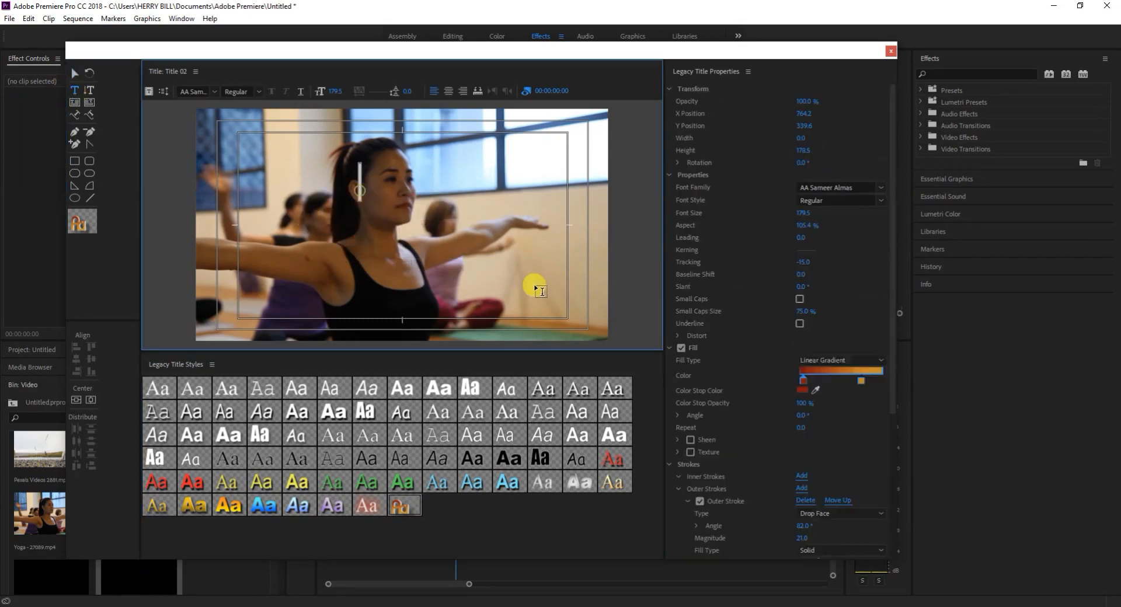
text(HERRY)
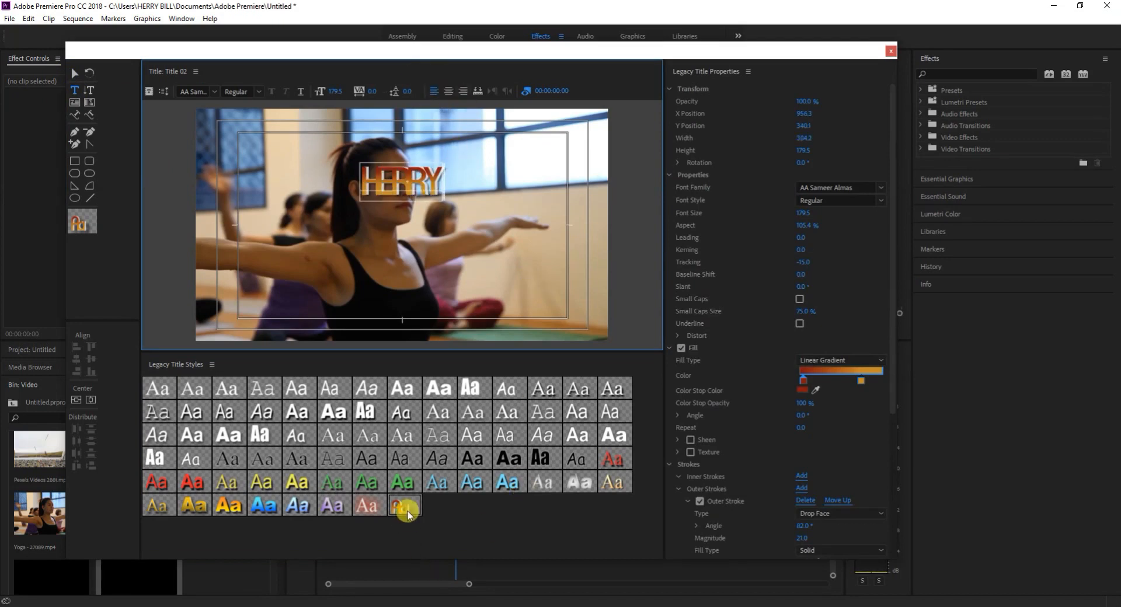
Try the red-outlined, purple, blue and gold preset styles from the library's last row on the name text.
click(366, 508)
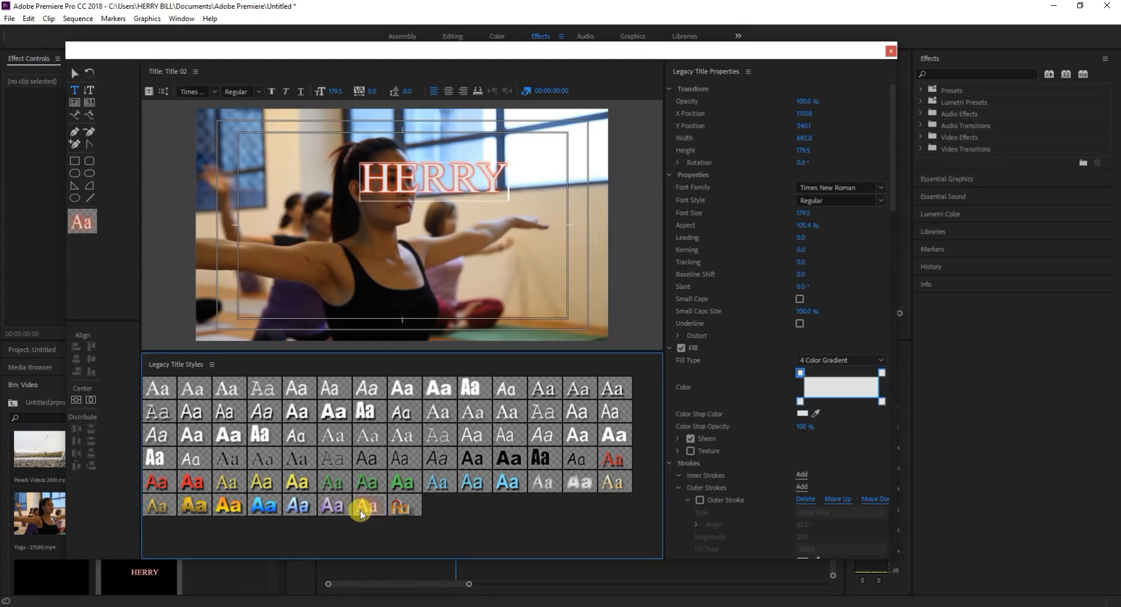
click(332, 506)
click(260, 506)
click(258, 506)
click(237, 506)
click(191, 503)
click(154, 505)
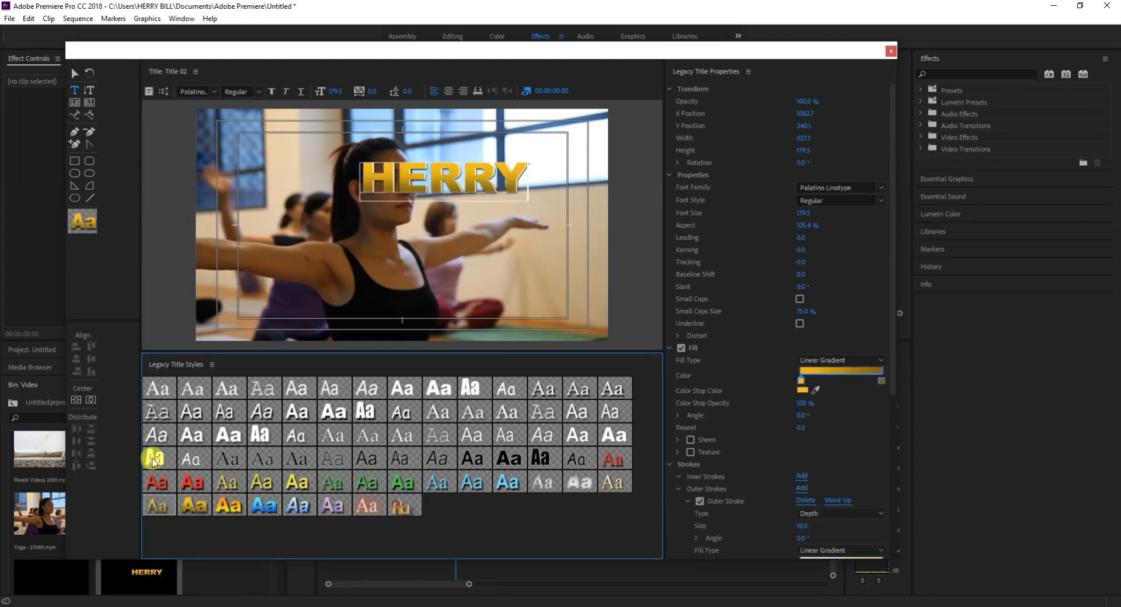
Try the solid red, green and blue preset styles on the name text.
click(153, 459)
click(156, 485)
click(311, 476)
click(333, 482)
click(408, 484)
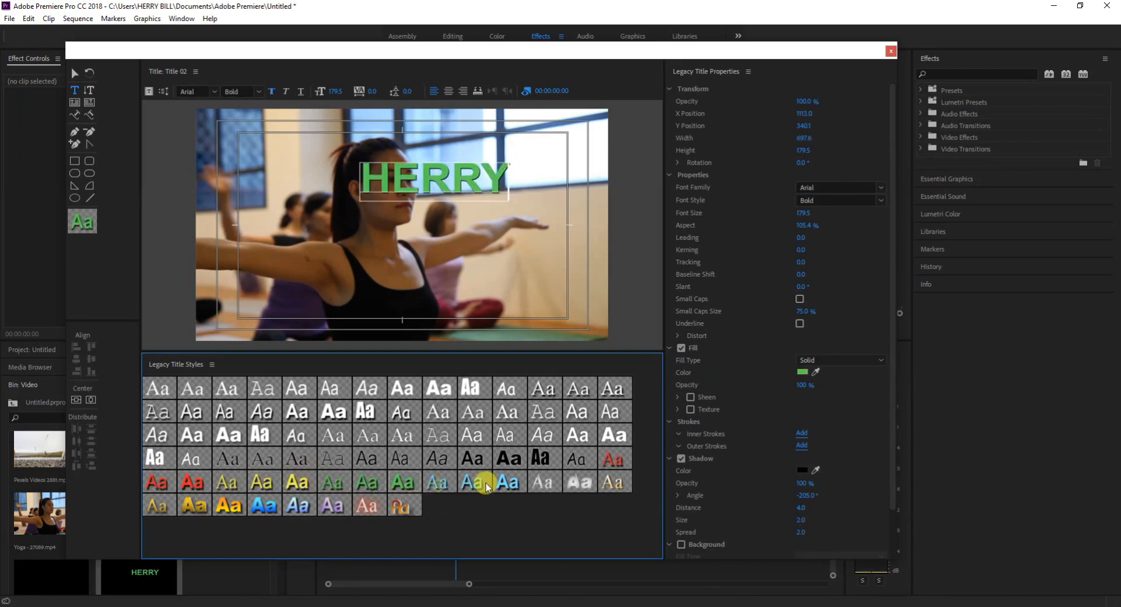
click(507, 482)
click(605, 451)
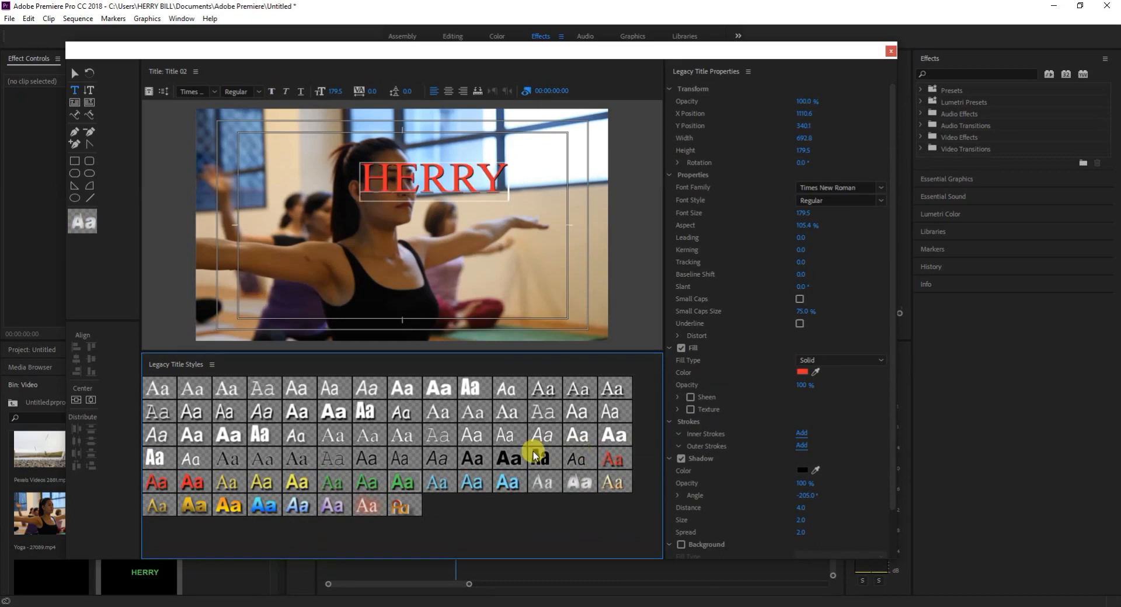
Try the black preset styles on the name text and settle on the white Comic Sans MS style with a black edge stroke.
click(401, 459)
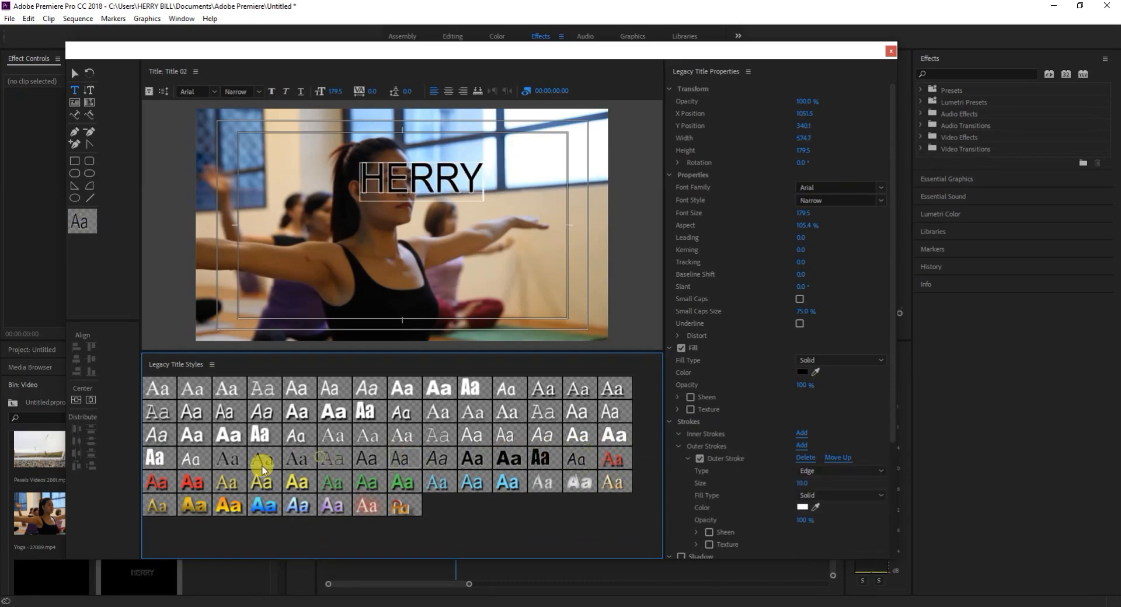
click(219, 458)
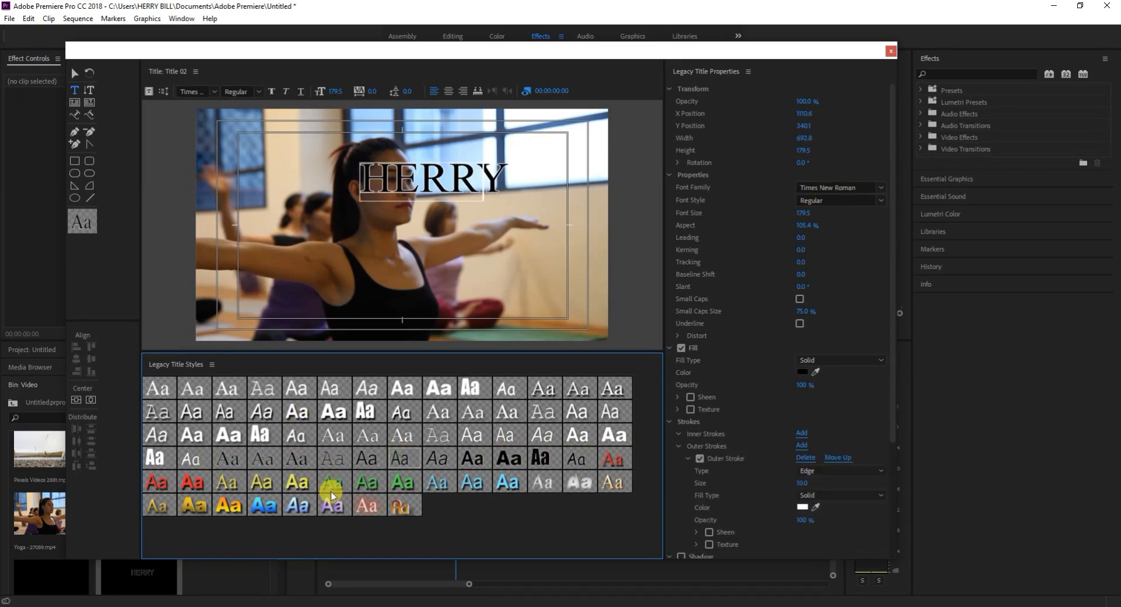
click(464, 409)
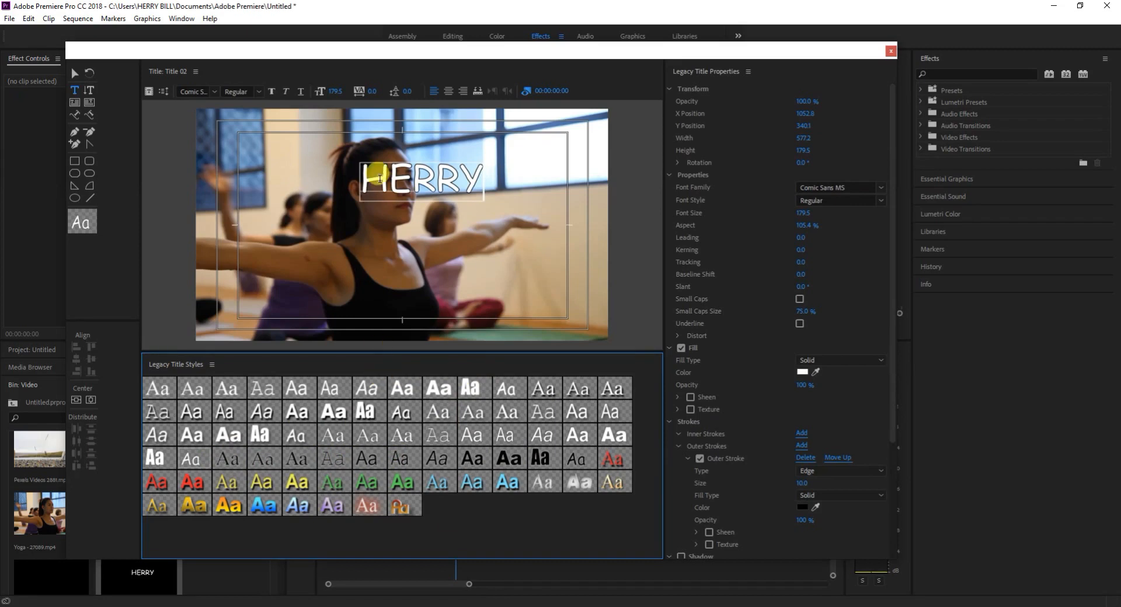
Restore the name text after deleting it, and move it above the woman's head to about X 800, Y 152.
click(74, 75)
click(417, 197)
key(Delete)
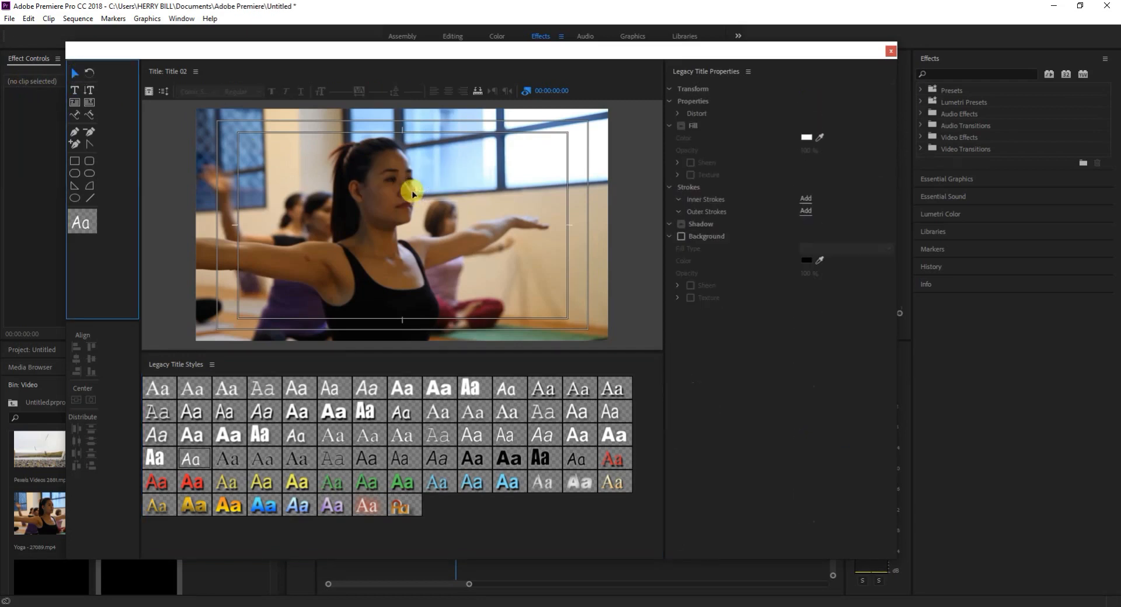
key(ctrl+z)
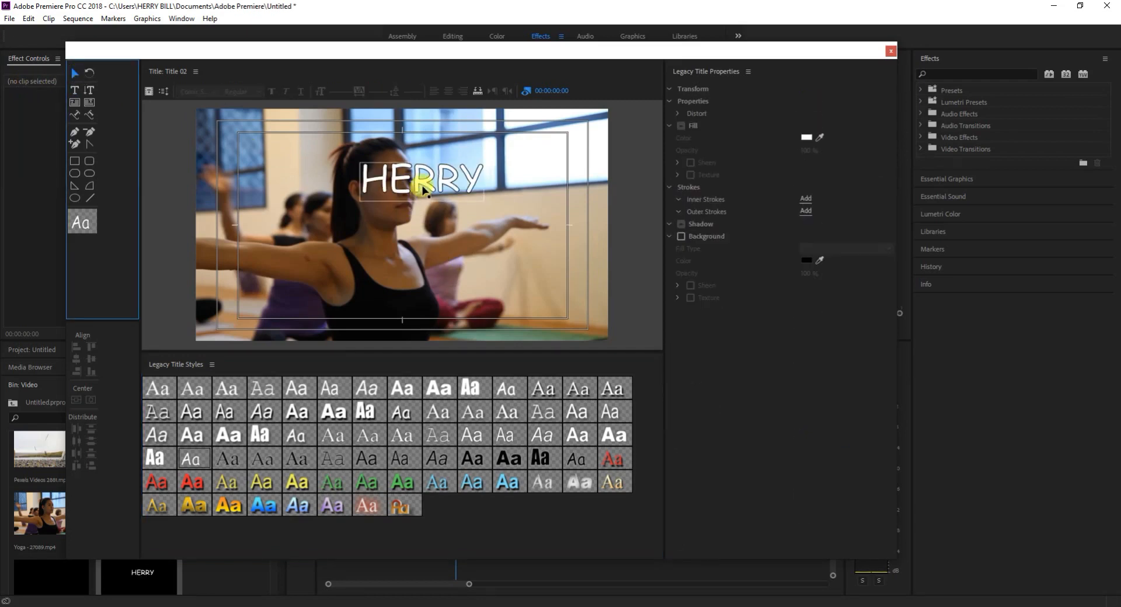
click(400, 212)
drag(400, 212, 364, 130)
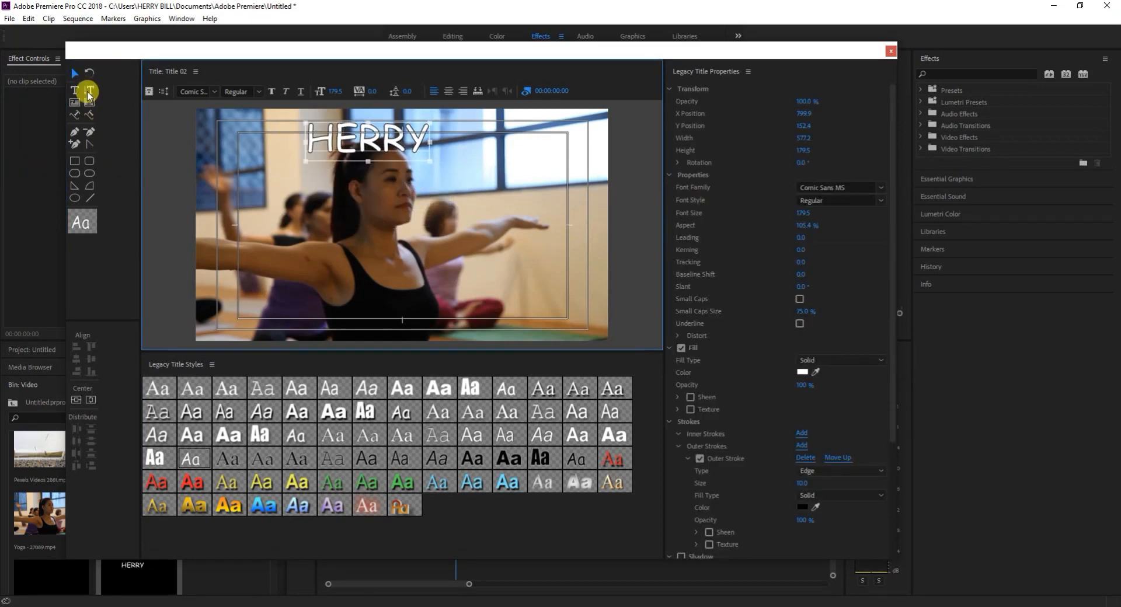
Draw a wavy three-point text path about 1466 wide and 379 high across the lower frame with the Path Type Tool.
click(77, 115)
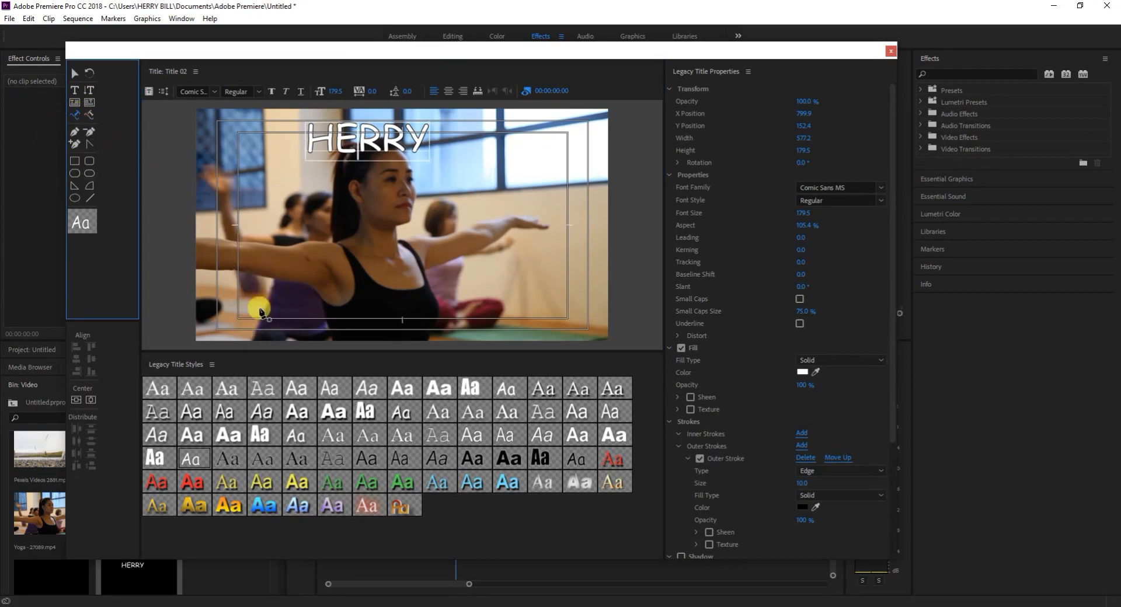
click(235, 317)
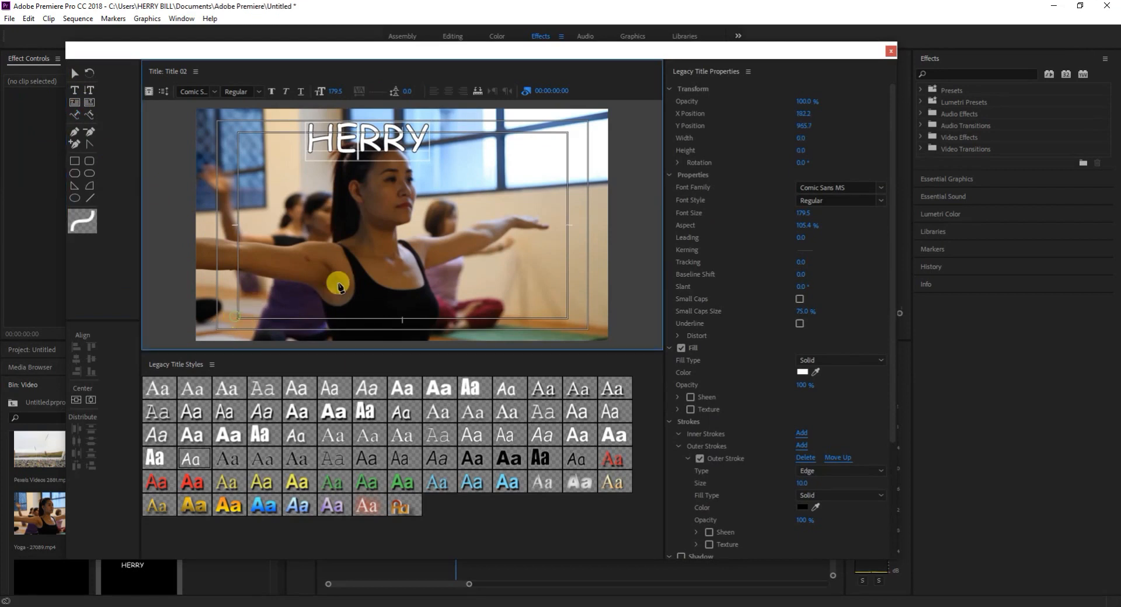
drag(421, 256, 446, 205)
drag(548, 284, 574, 311)
click(75, 74)
click(315, 296)
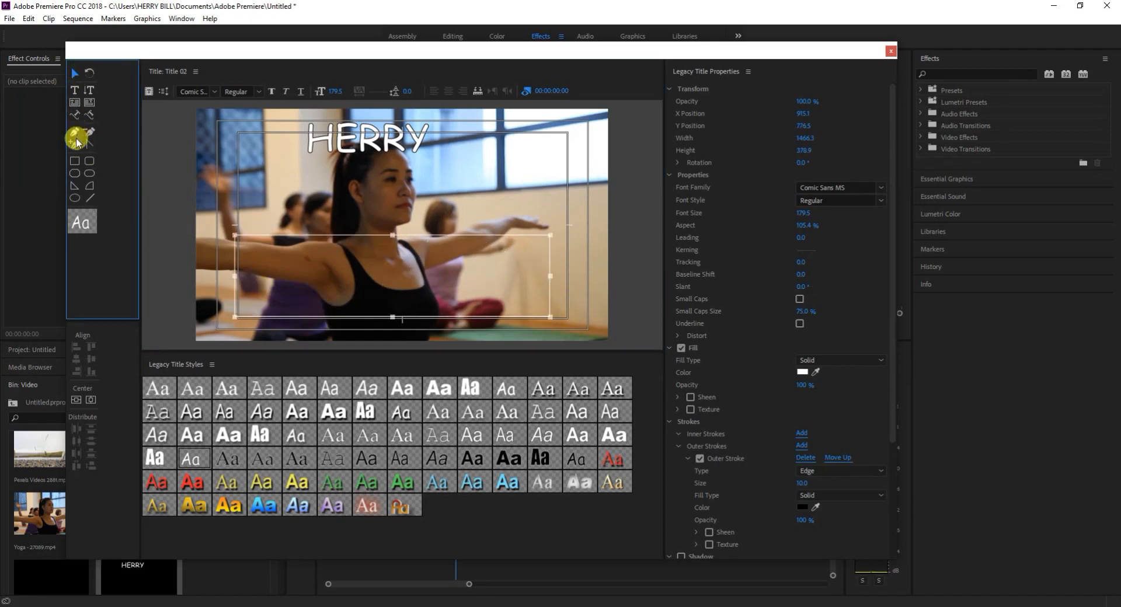
Enter GHJGKHGHKGJHK along the wavy path, and remove the path text from the title.
click(75, 115)
click(249, 312)
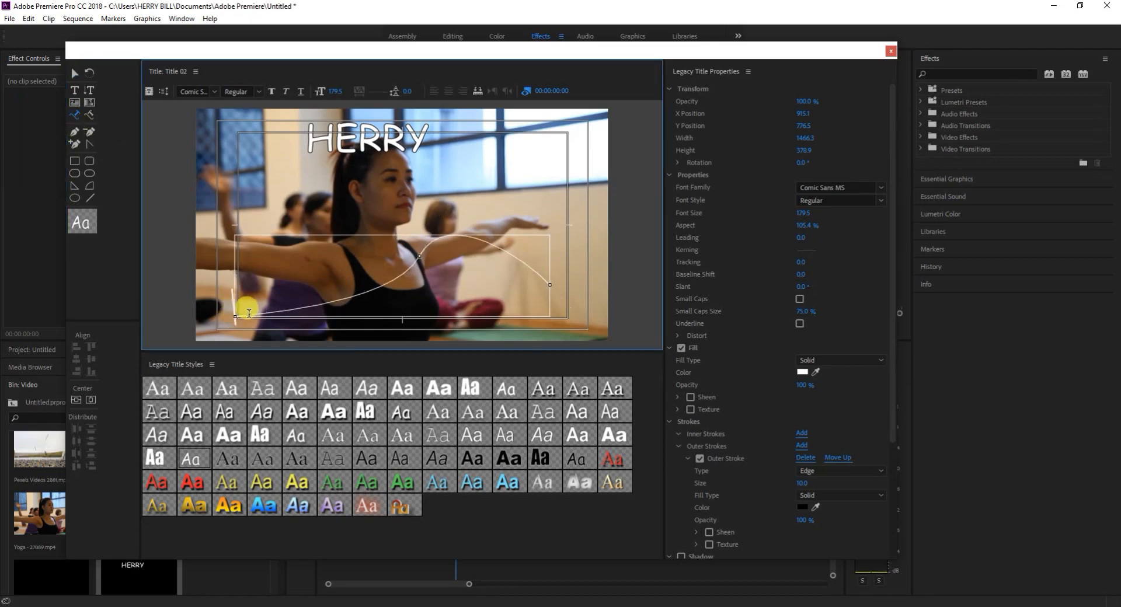
text(GHJGKHGHKGJHK)
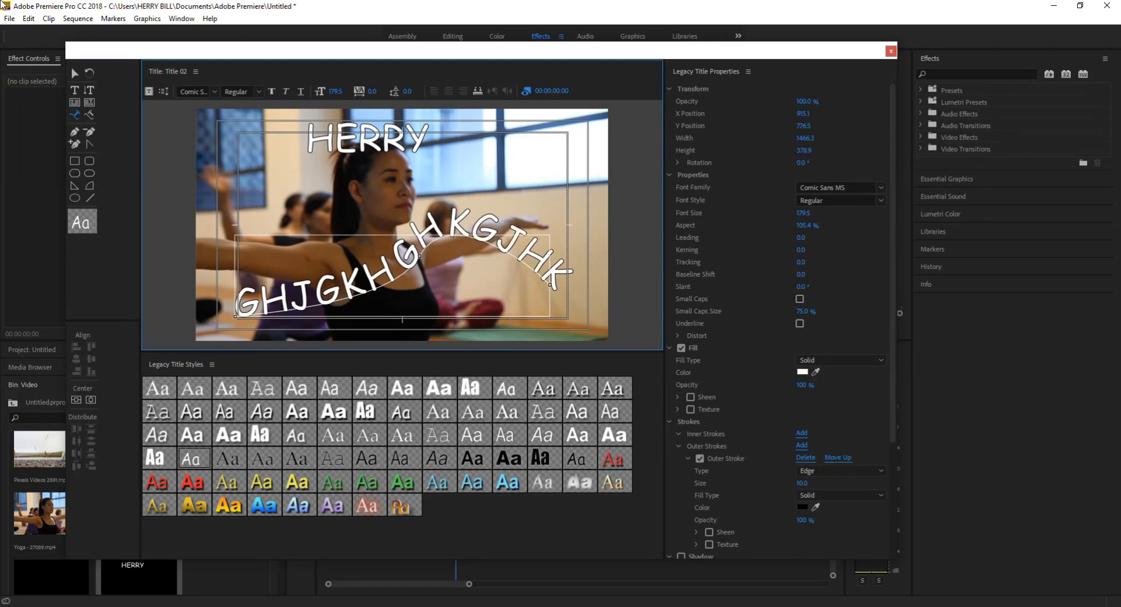
click(74, 73)
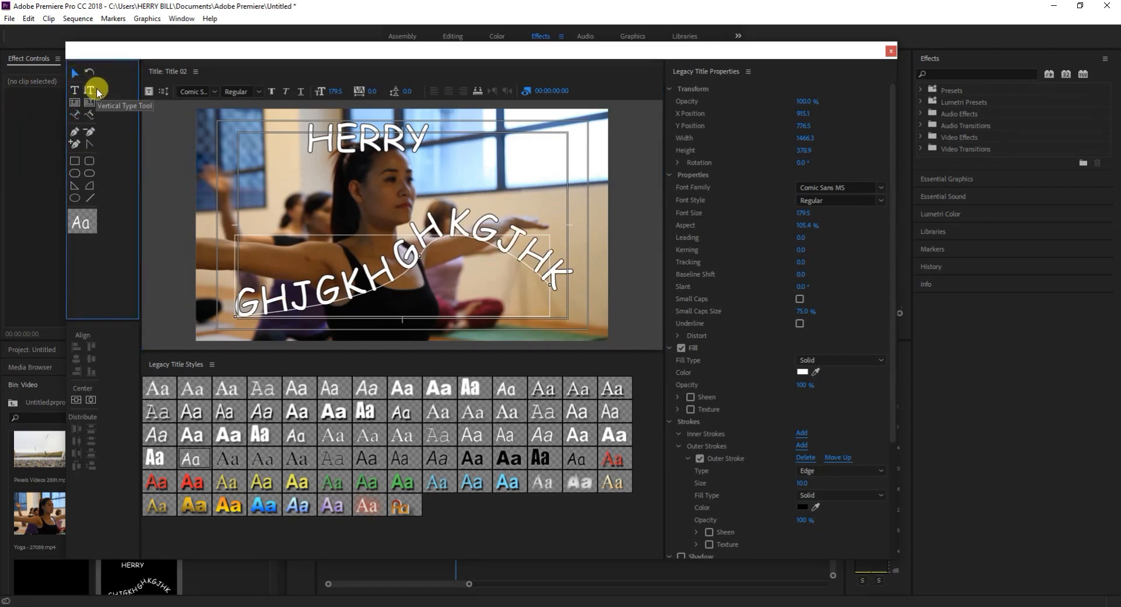
key(Delete)
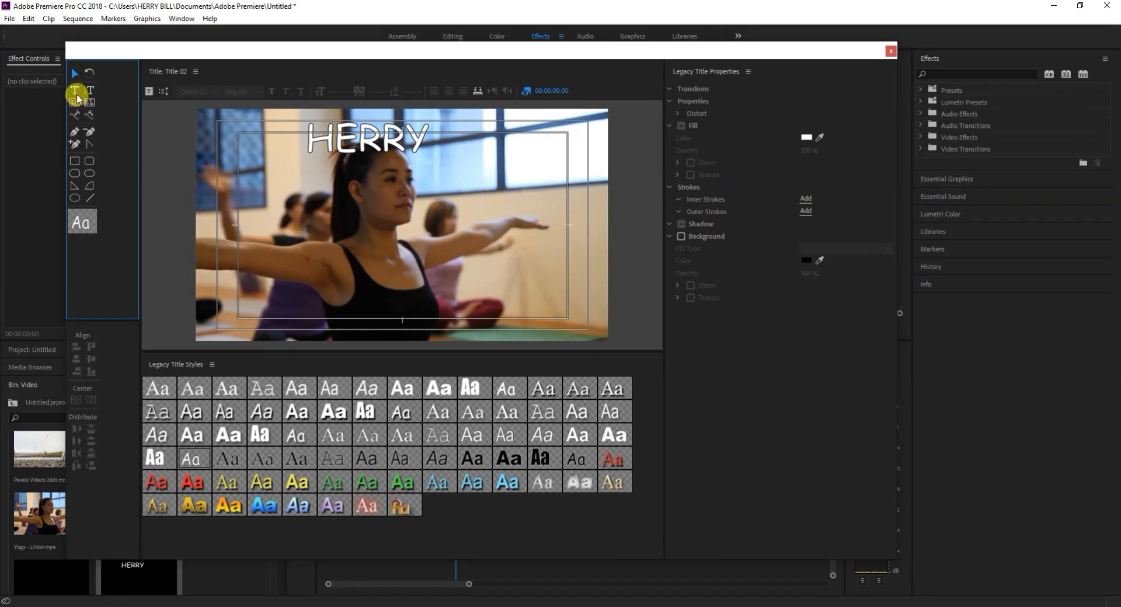
Draw another curved text path about 1513 wide and 414 high, and enter HGKHGHKGJHKGJH along it.
click(75, 115)
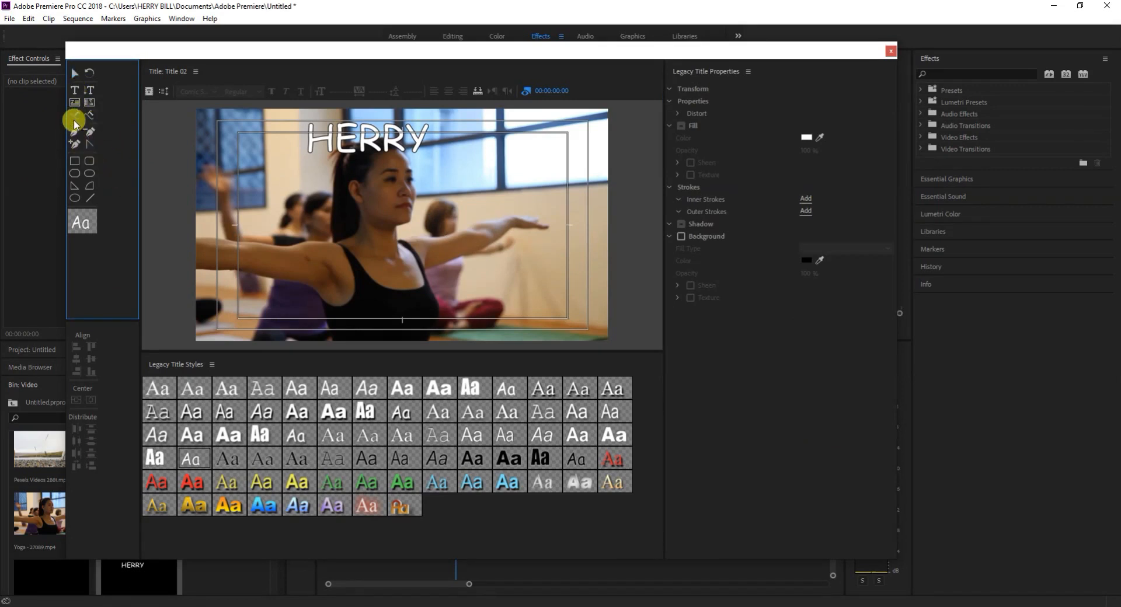
click(240, 314)
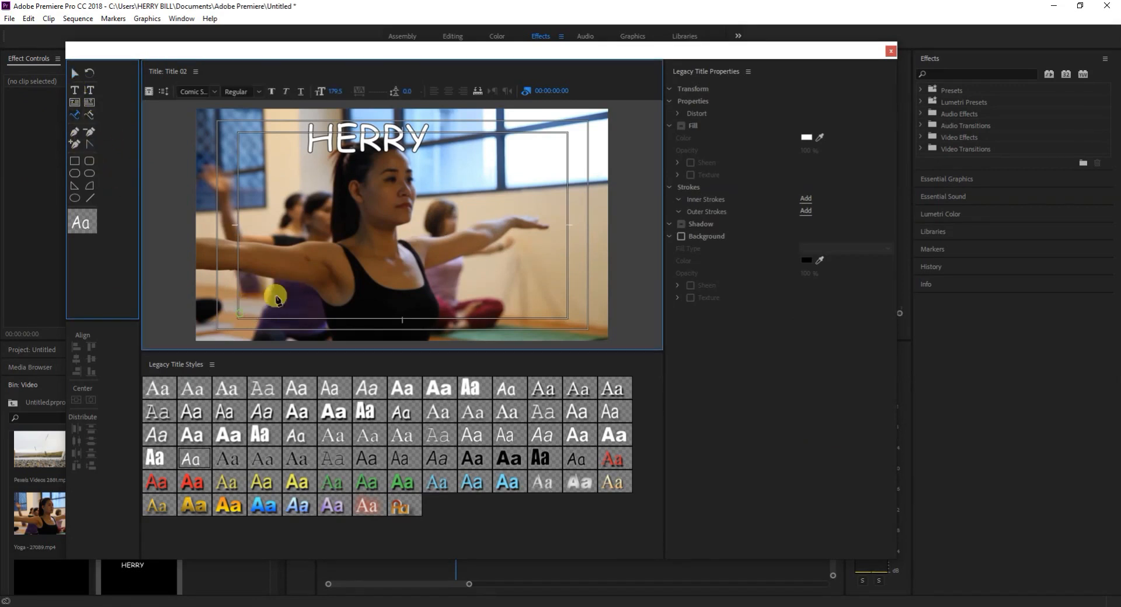
drag(387, 243, 397, 180)
drag(564, 313, 592, 333)
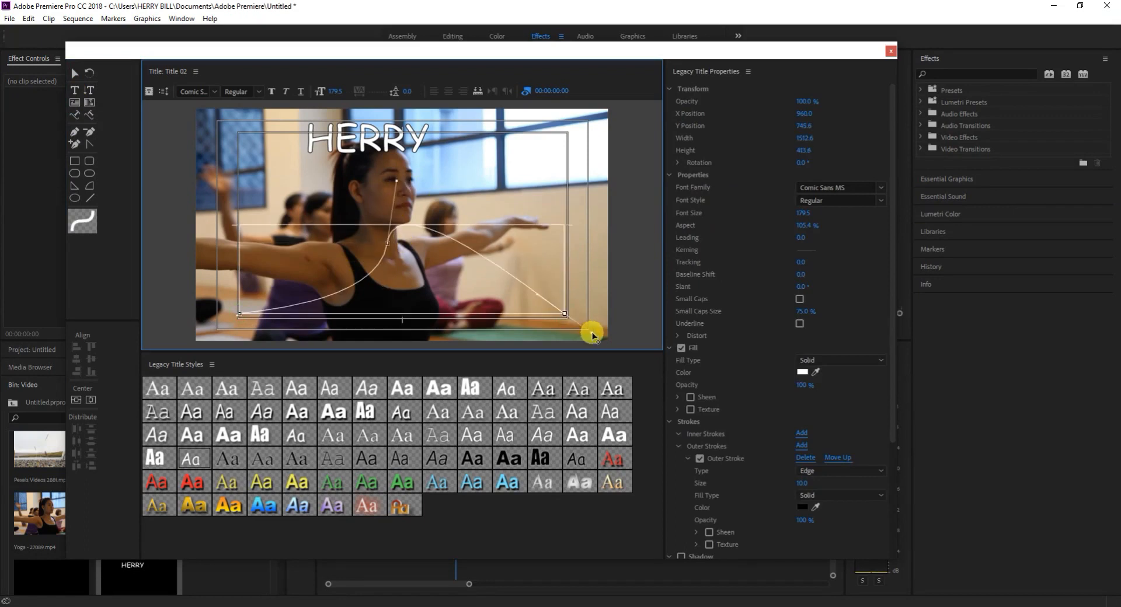
click(226, 322)
text(HGKHGHKGJHKGJH)
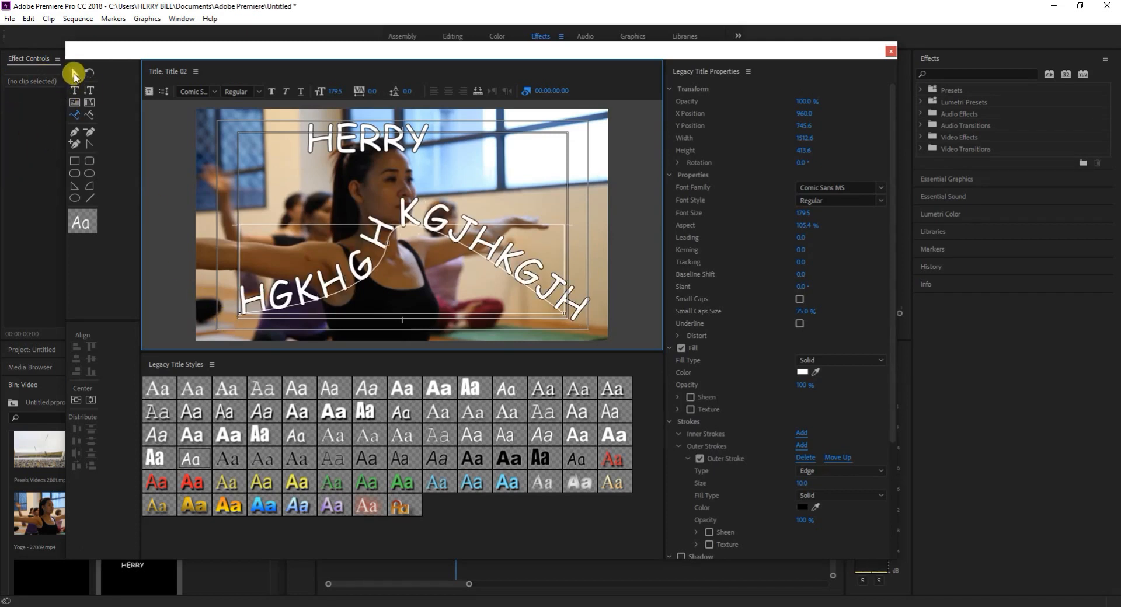
Delete the text on the second curved path together with the path itself.
double_click(341, 279)
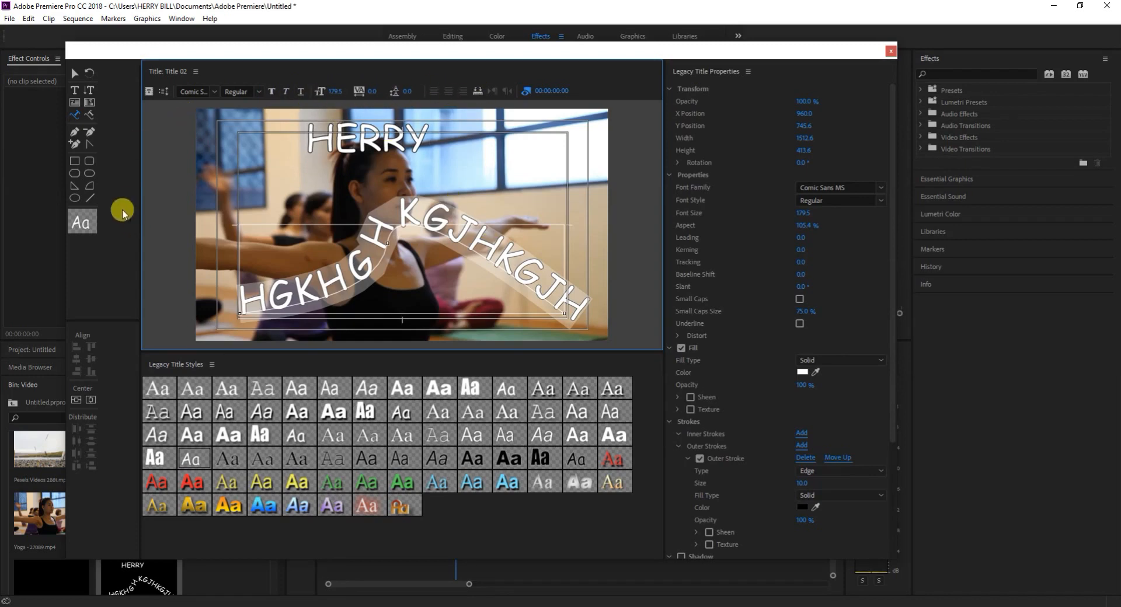
click(73, 74)
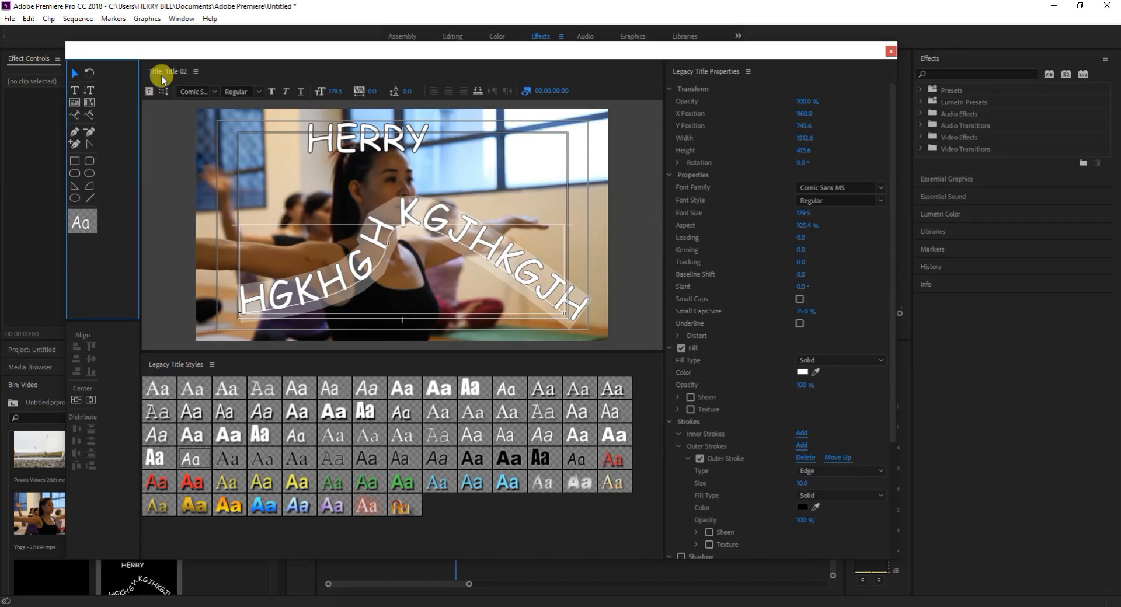
key(Delete)
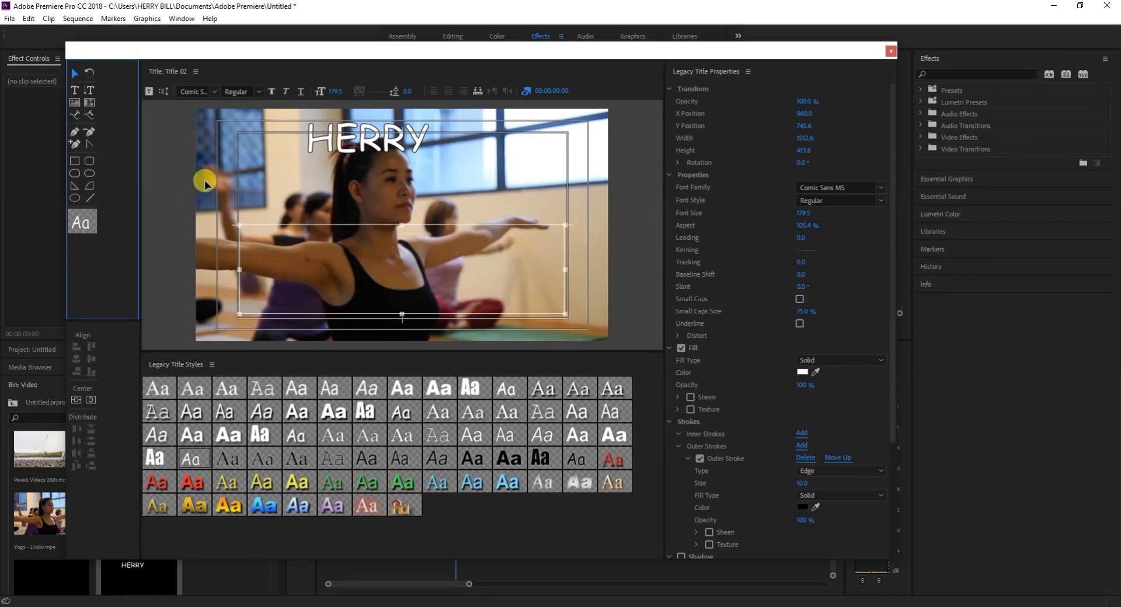
key(Delete)
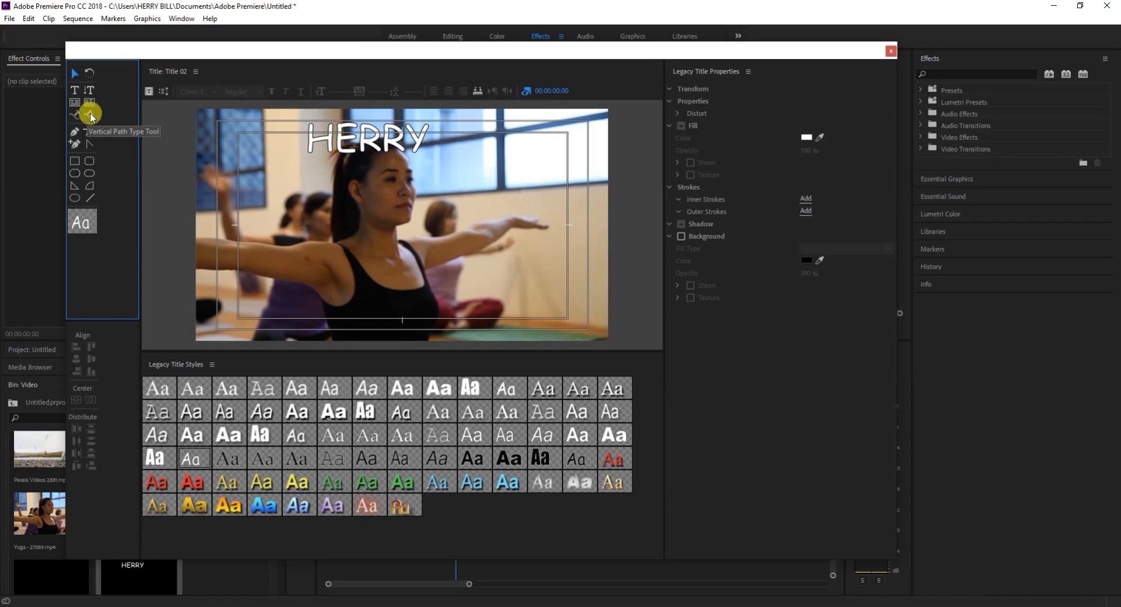
Draw a closed four-point shape about 953 wide and 435 high across the woman's chest with the Pen Tool.
click(75, 135)
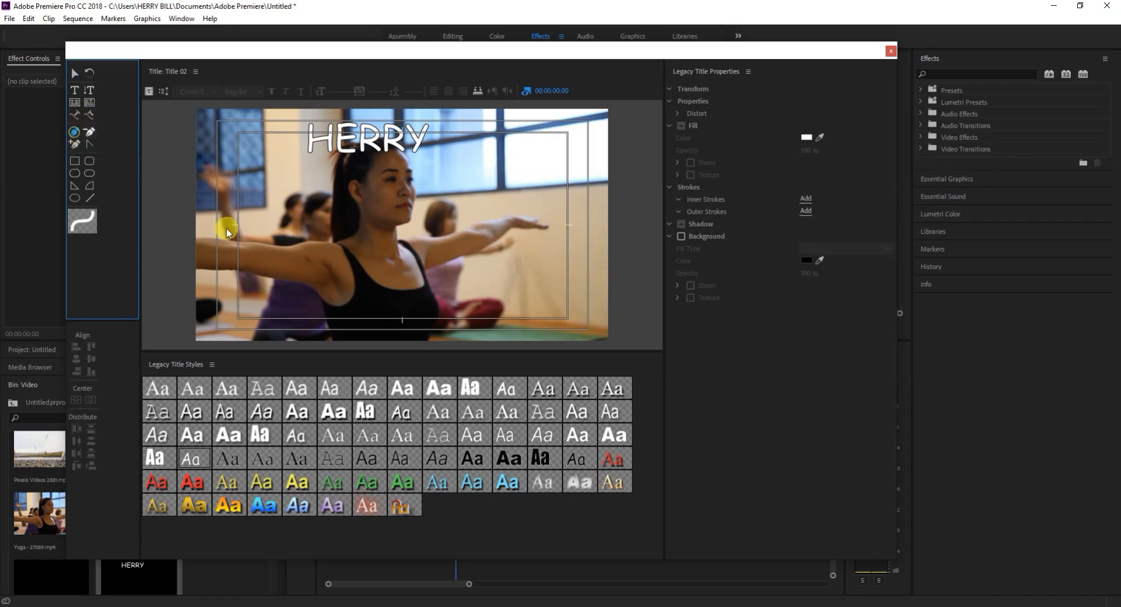
click(250, 279)
click(455, 221)
click(428, 302)
click(252, 311)
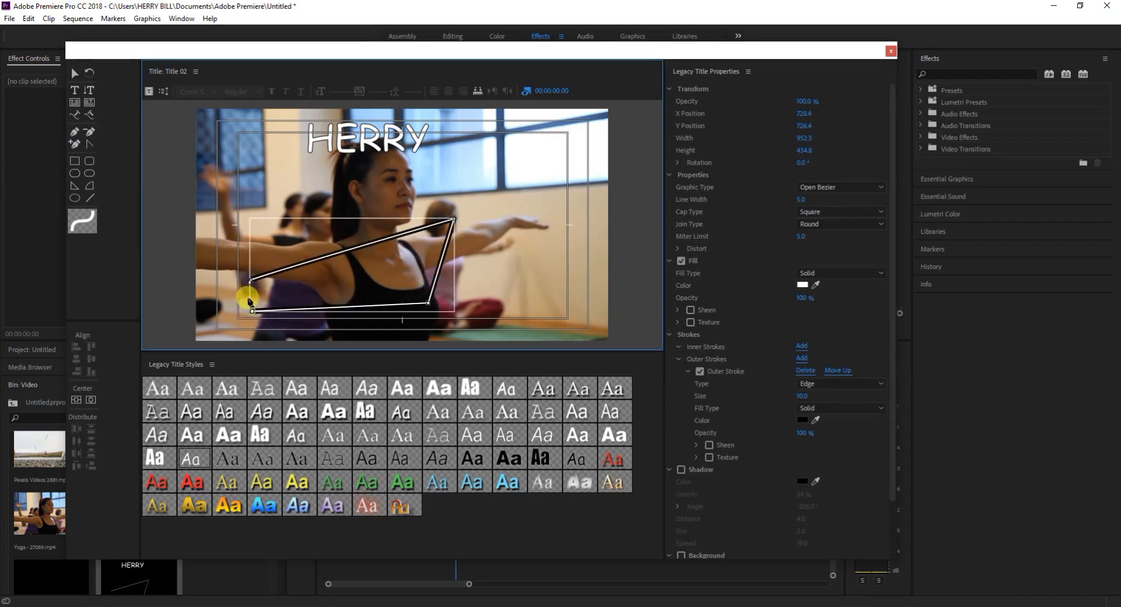
click(251, 282)
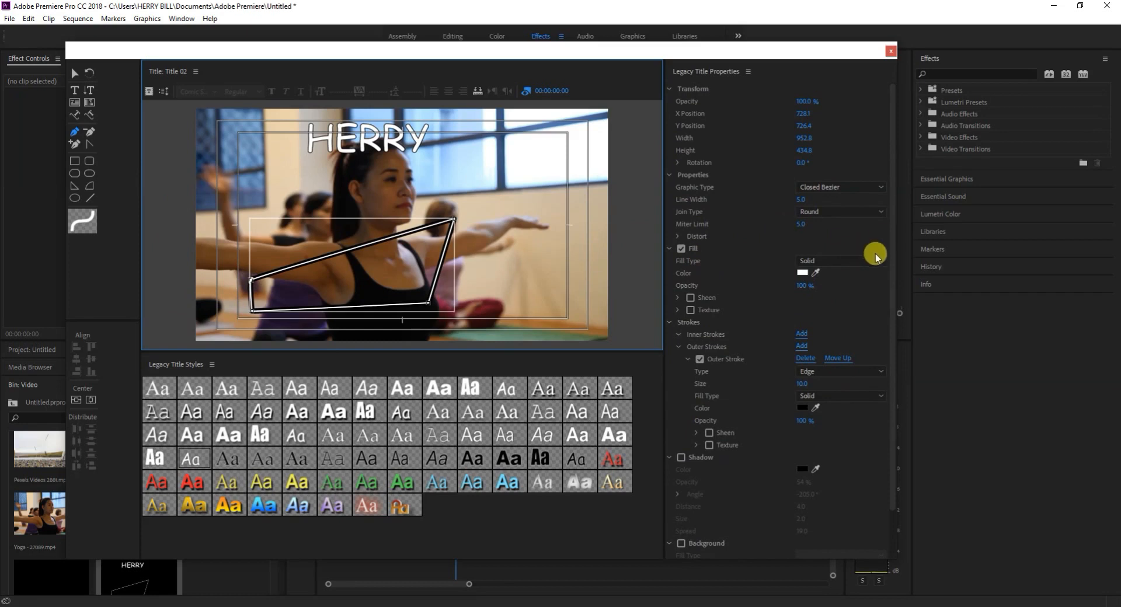
Set the fill color of the pen-drawn shape to dark red 5A0A0A.
scroll(876, 257, down, 1)
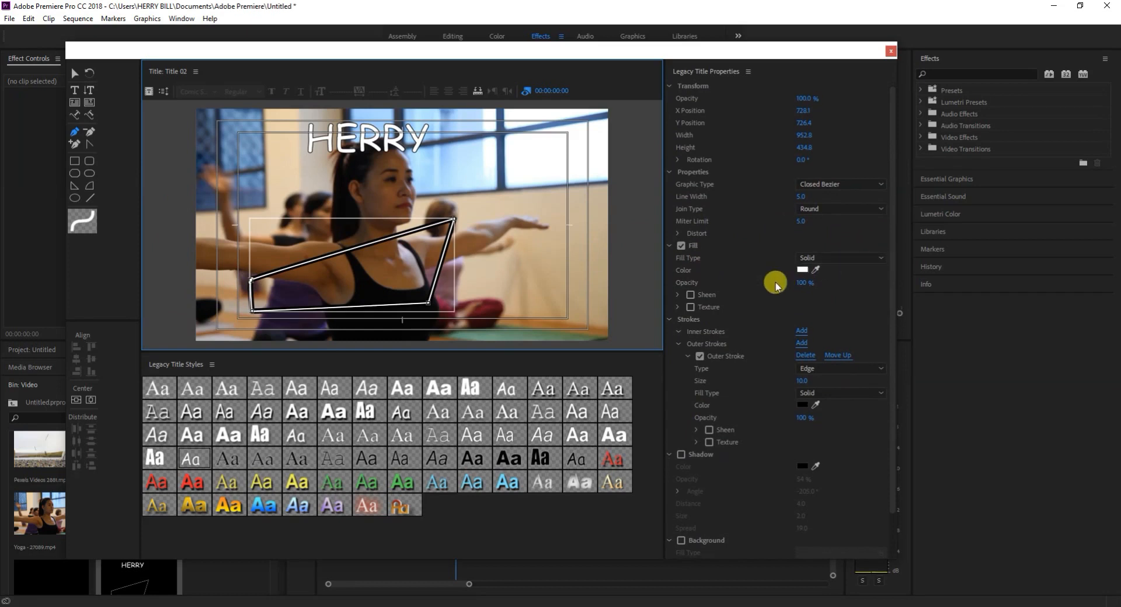
click(805, 273)
click(563, 306)
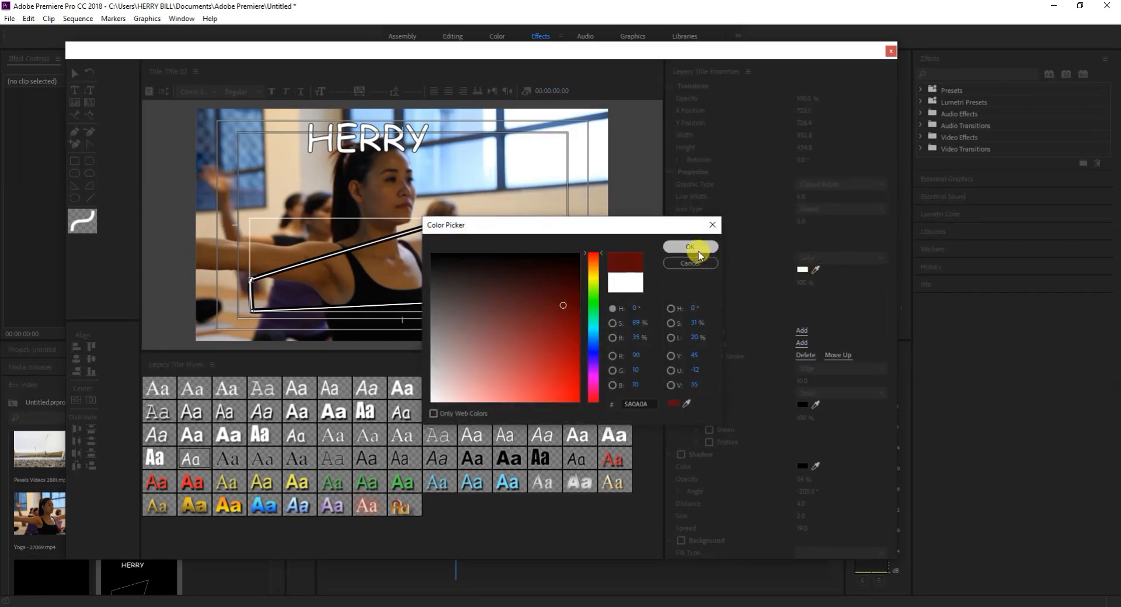
click(698, 253)
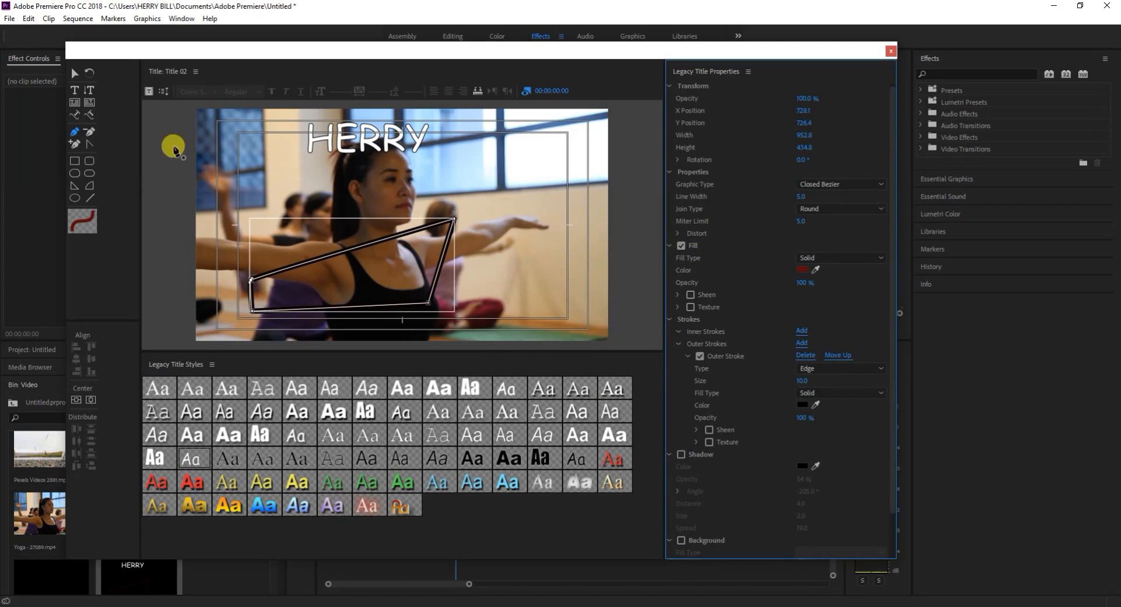
Remove the outer stroke from the pen-drawn shape and delete the shape from the title.
click(75, 74)
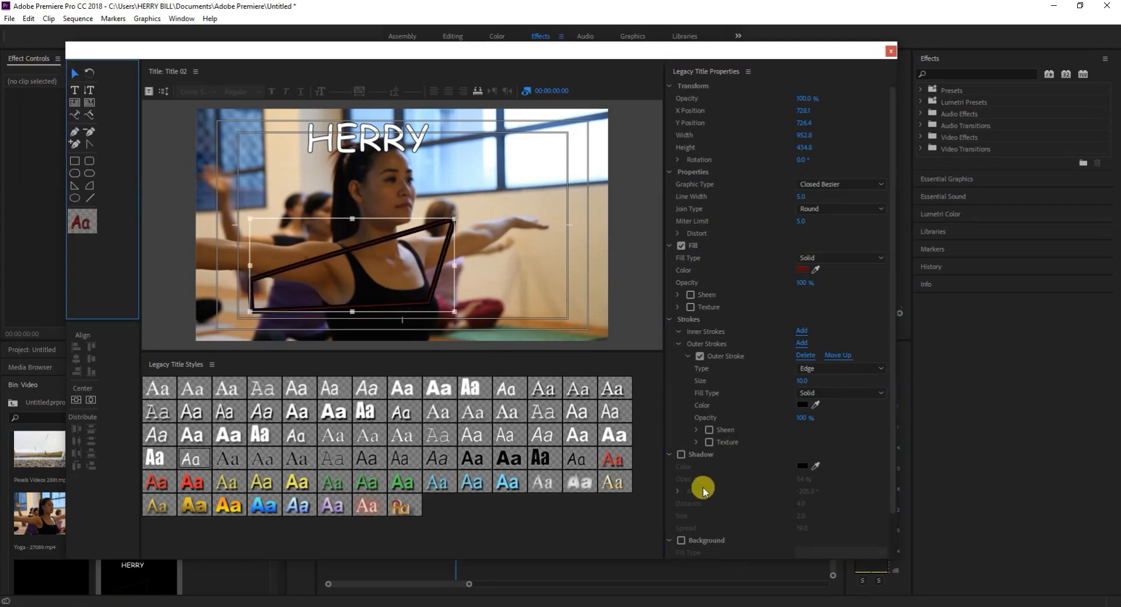
scroll(684, 489, down, 1)
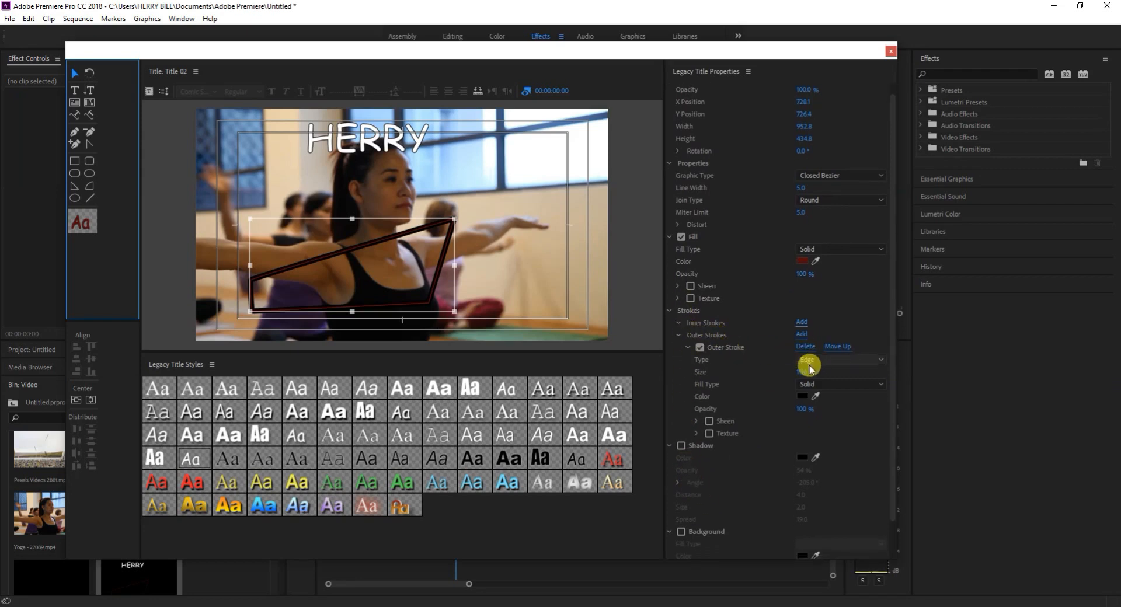
click(805, 347)
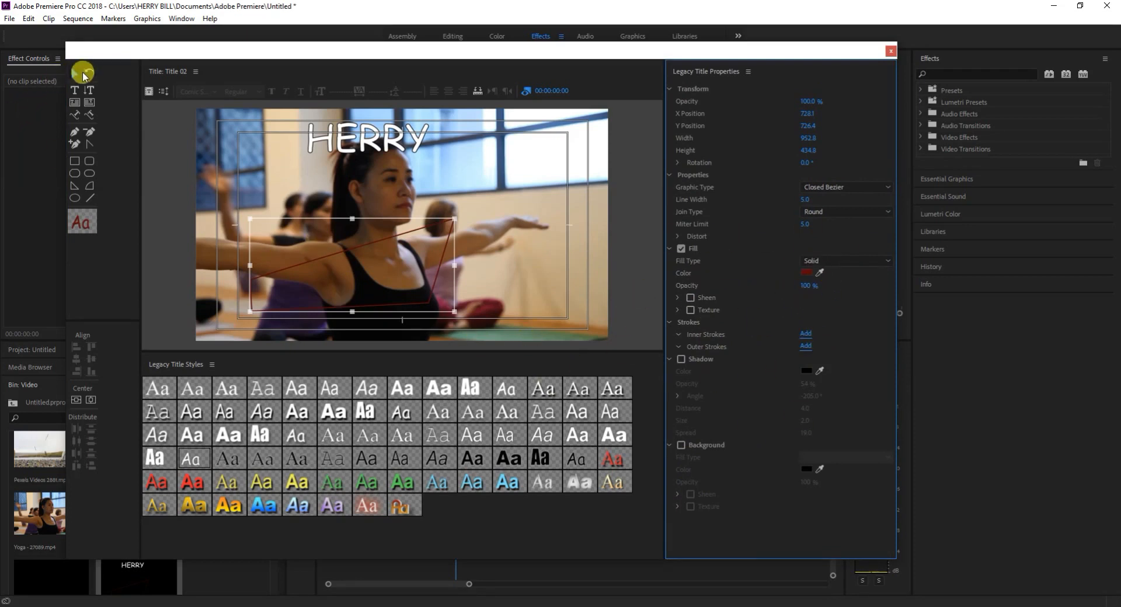
key(Delete)
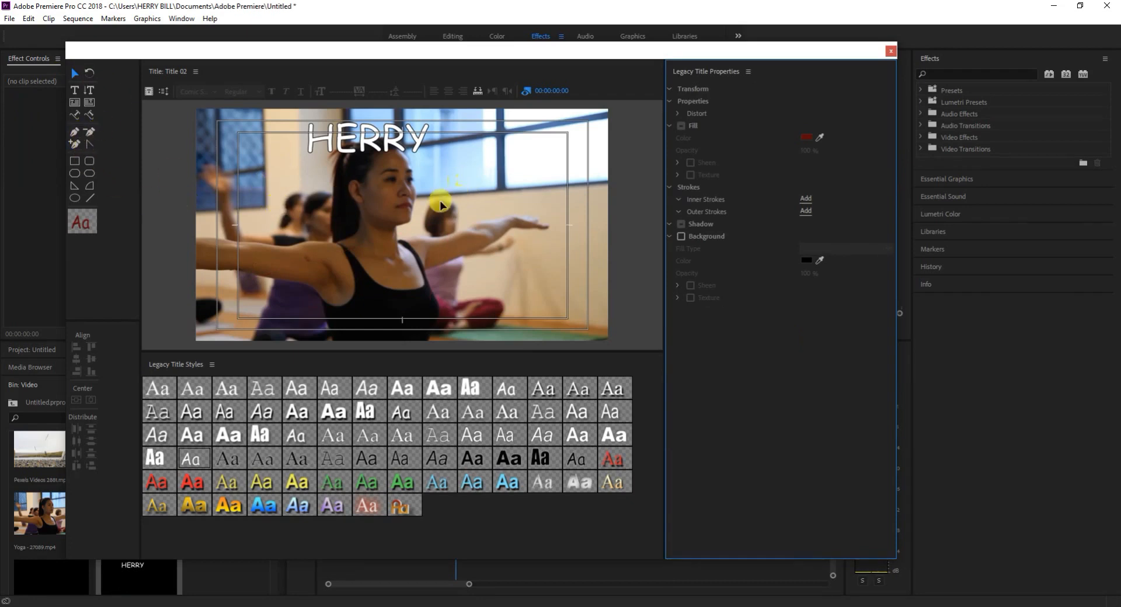
Draw a rectangle about 1437 wide and 140 high across the lower part of the frame and fill it with green.
click(74, 162)
mouse_move(250, 272)
mouse_down()
mouse_move(374, 301)
mouse_move(558, 303)
mouse_up()
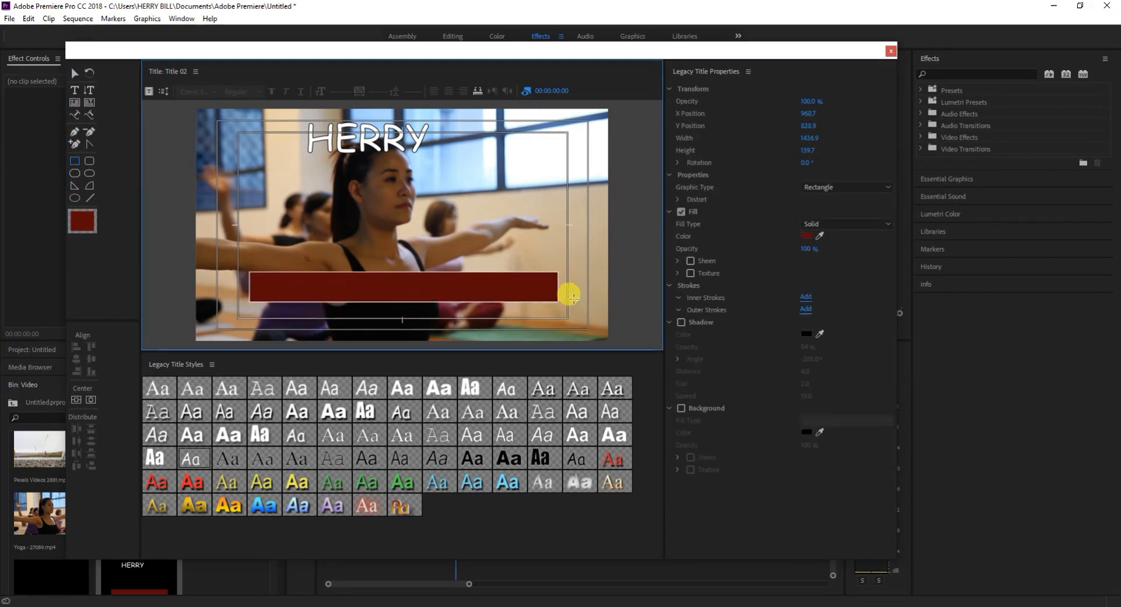
click(806, 236)
click(589, 302)
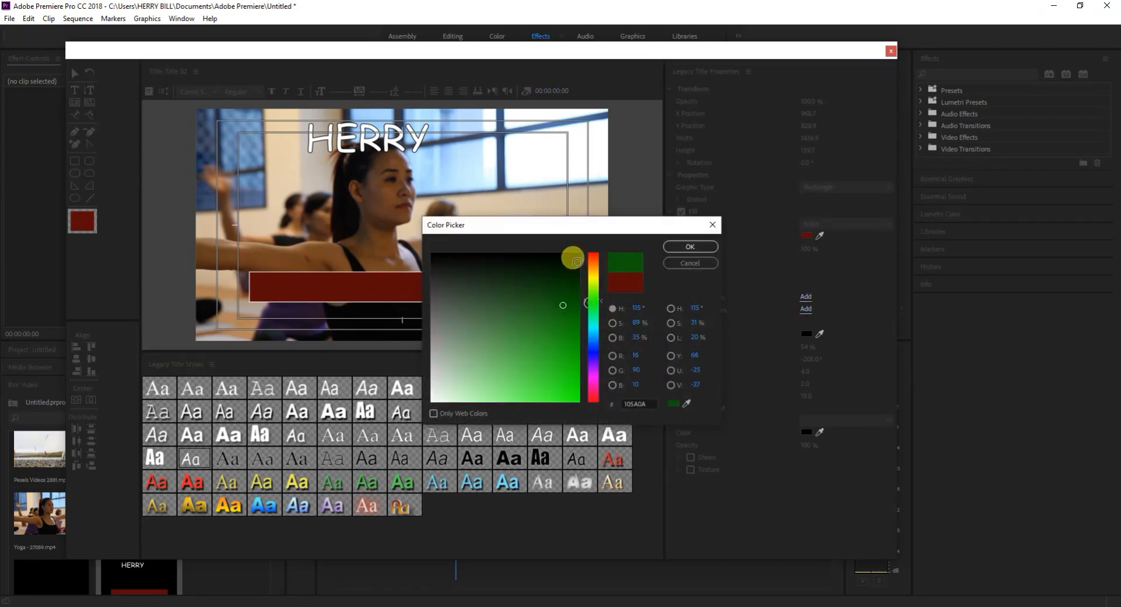
click(559, 317)
click(692, 247)
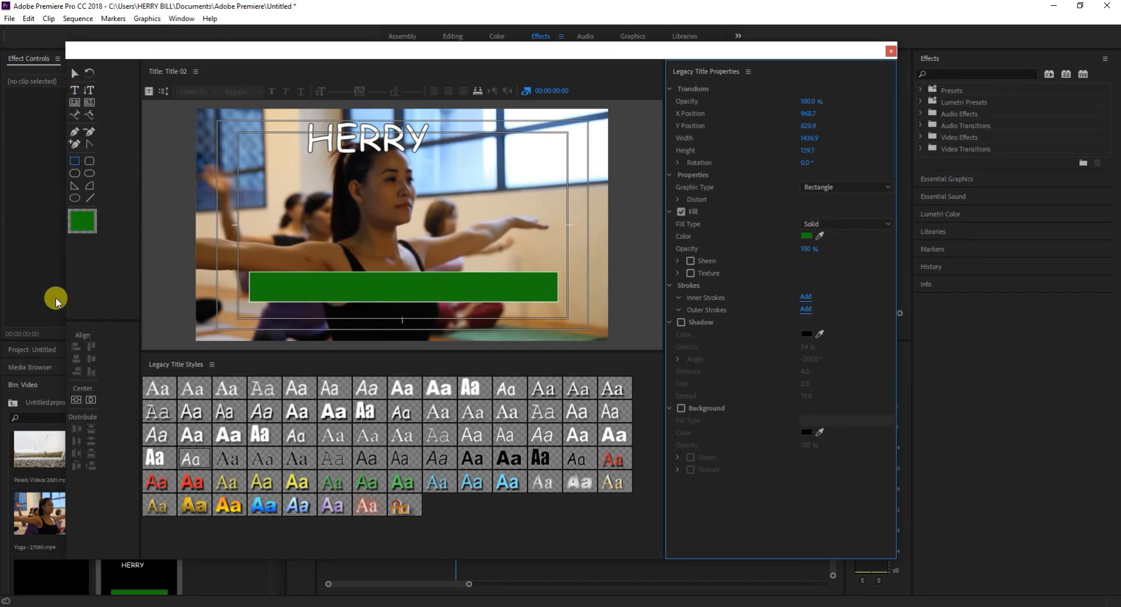
Draw a small rounded-corner rectangle above the green one, and delete both rectangles from the title.
click(89, 161)
drag(274, 202, 361, 236)
key(Delete)
click(75, 72)
click(340, 283)
key(Delete)
Draw a short, steep line beside the woman's head with the Line Tool and delete it.
click(75, 188)
click(90, 198)
drag(305, 191, 325, 245)
click(75, 74)
key(Delete)
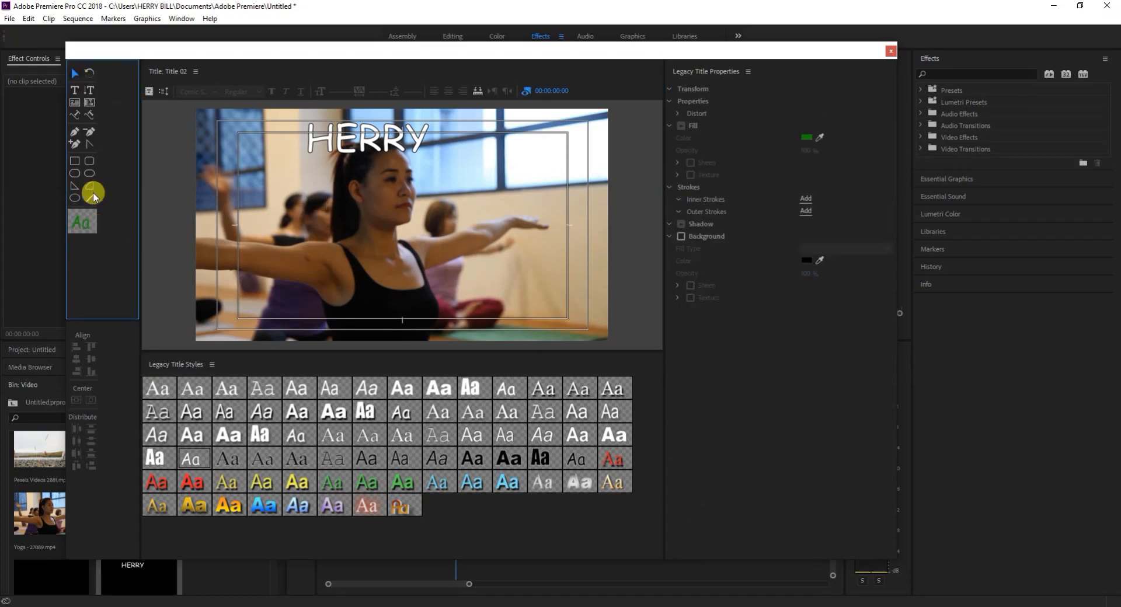
click(74, 103)
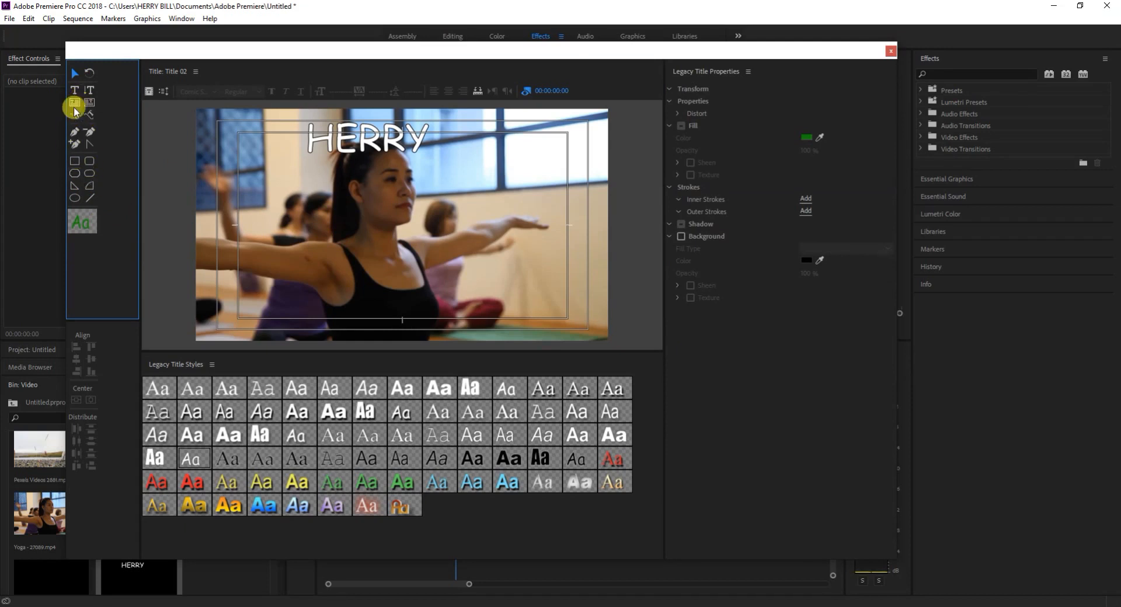
click(322, 224)
click(76, 73)
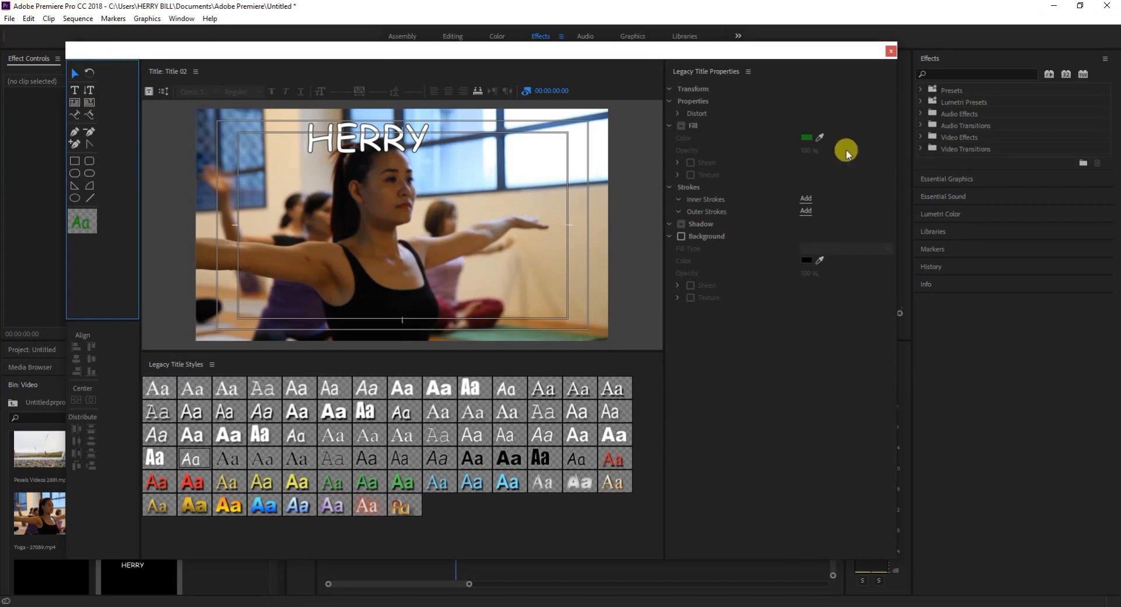
Try left alignment on the name text at the top of the title and set it to right alignment.
mouse_move(219, 140)
mouse_down()
mouse_move(431, 164)
mouse_move(390, 149)
mouse_up()
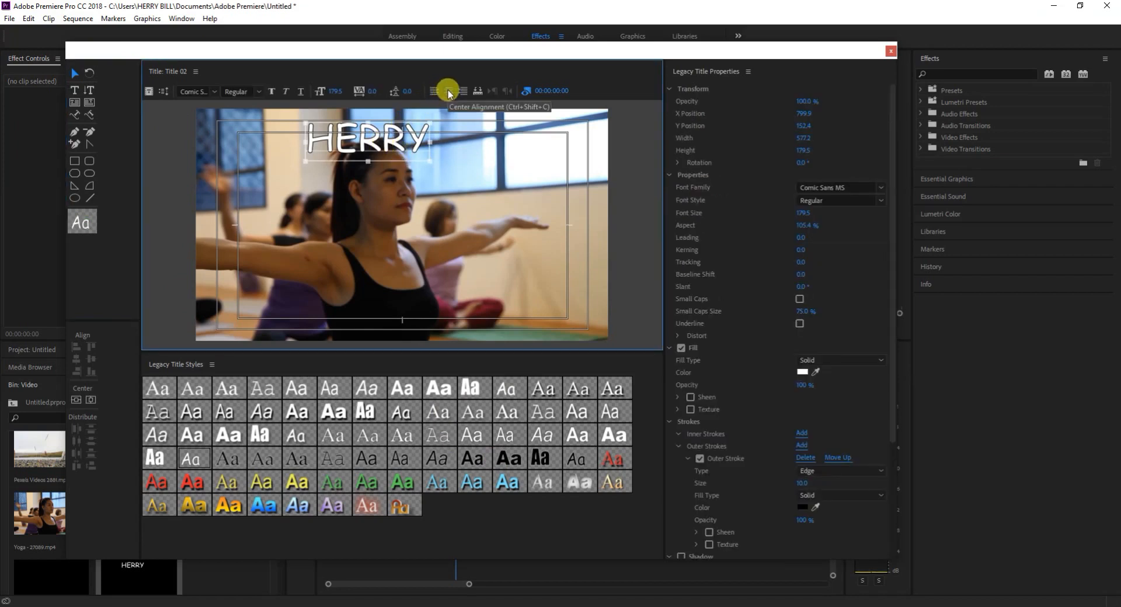
click(432, 91)
click(463, 90)
Move the name text down to mid-frame, center it vertically and horizontally, and close the title editor.
click(382, 144)
drag(387, 191, 391, 225)
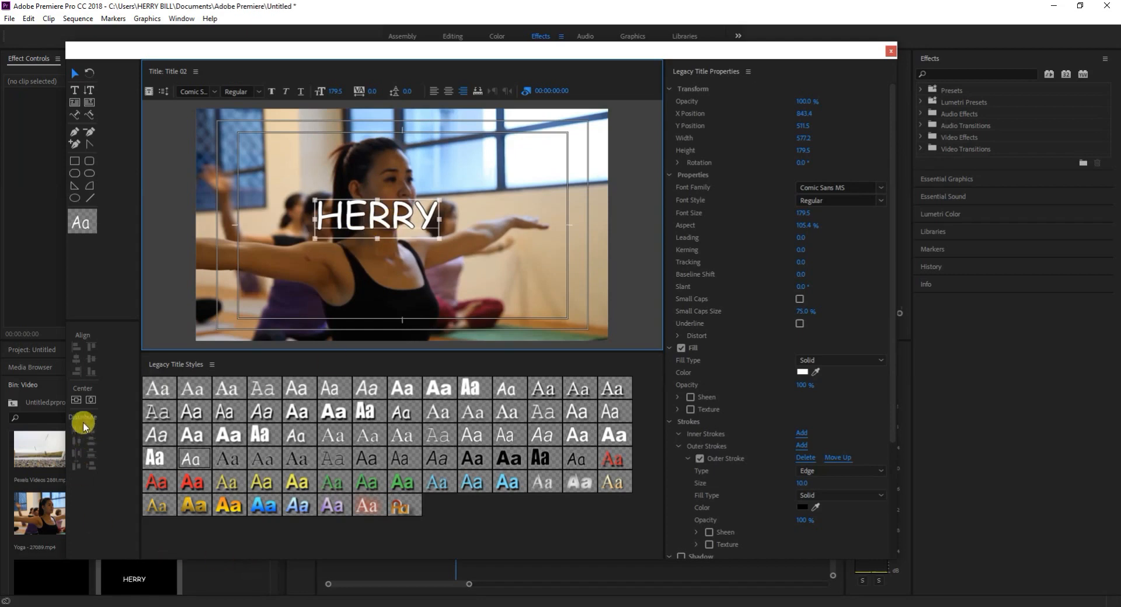
click(76, 401)
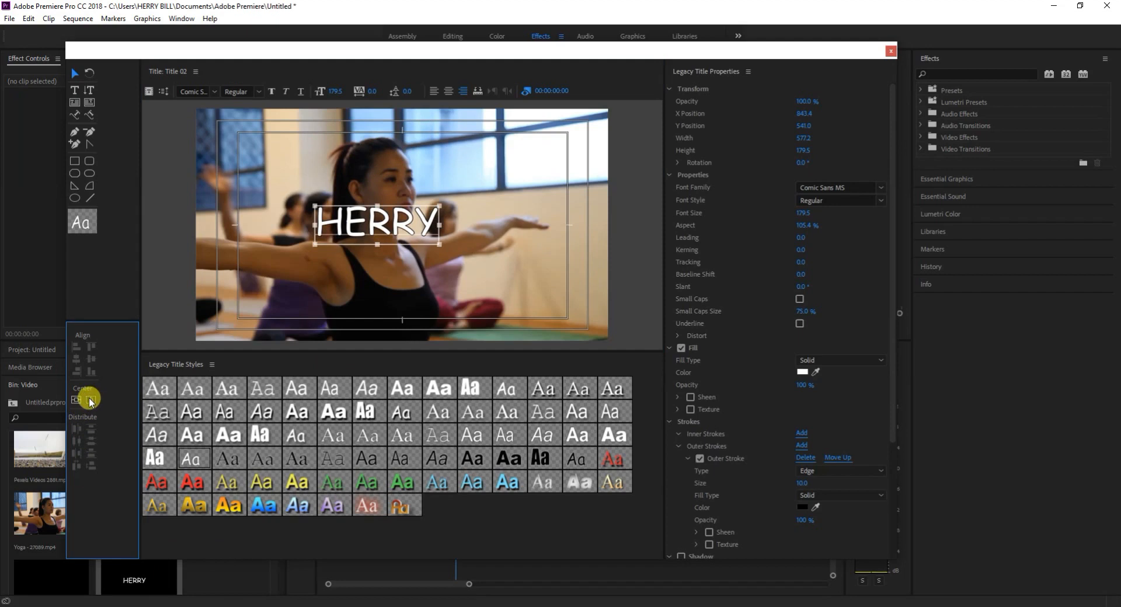
click(91, 400)
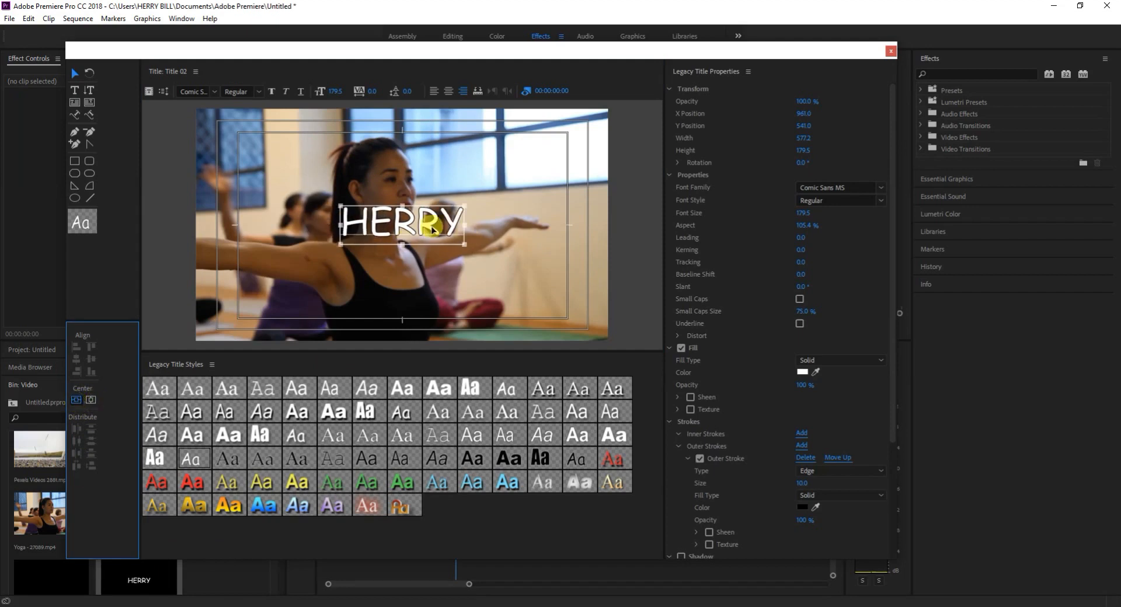
click(464, 188)
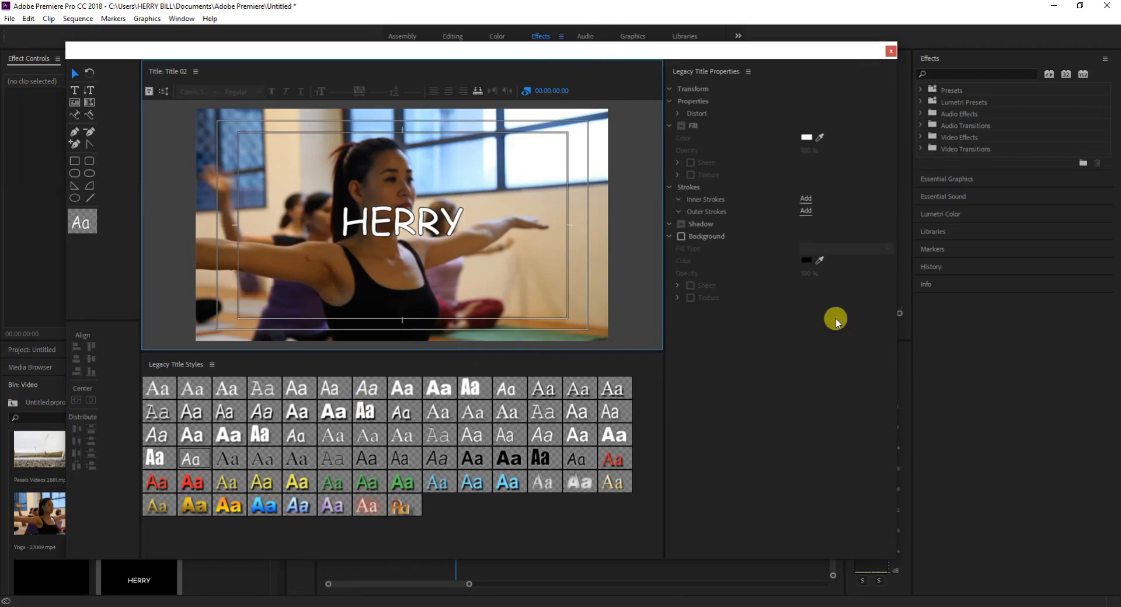
click(891, 51)
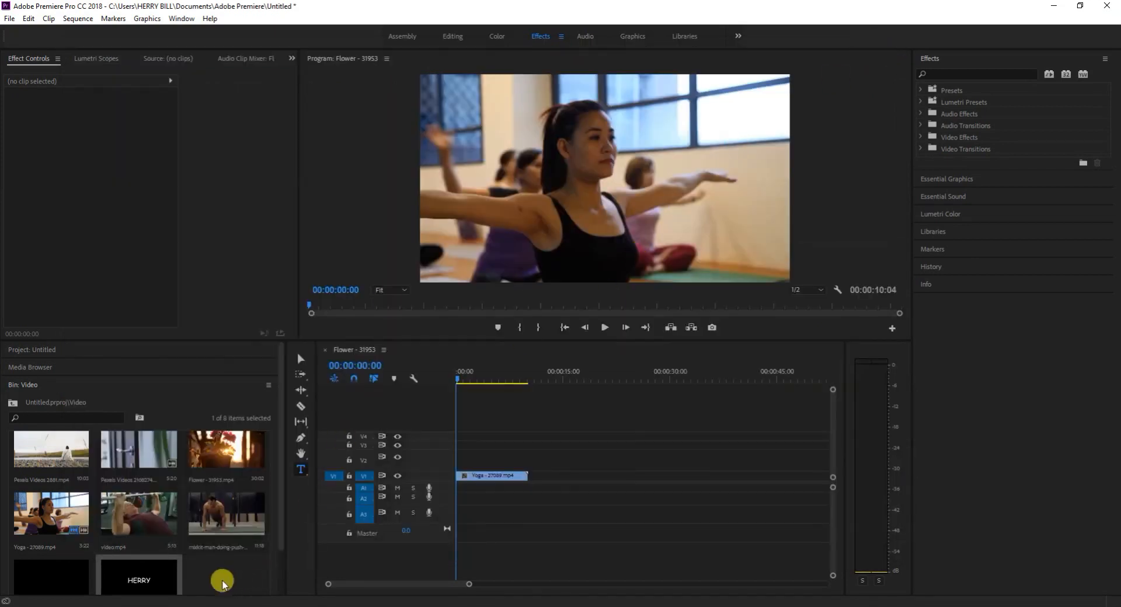
Place Title 02 on track V2 above the yoga clip at the sequence start and extend it to the clip's end.
scroll(160, 581, down, 2)
drag(144, 547, 471, 457)
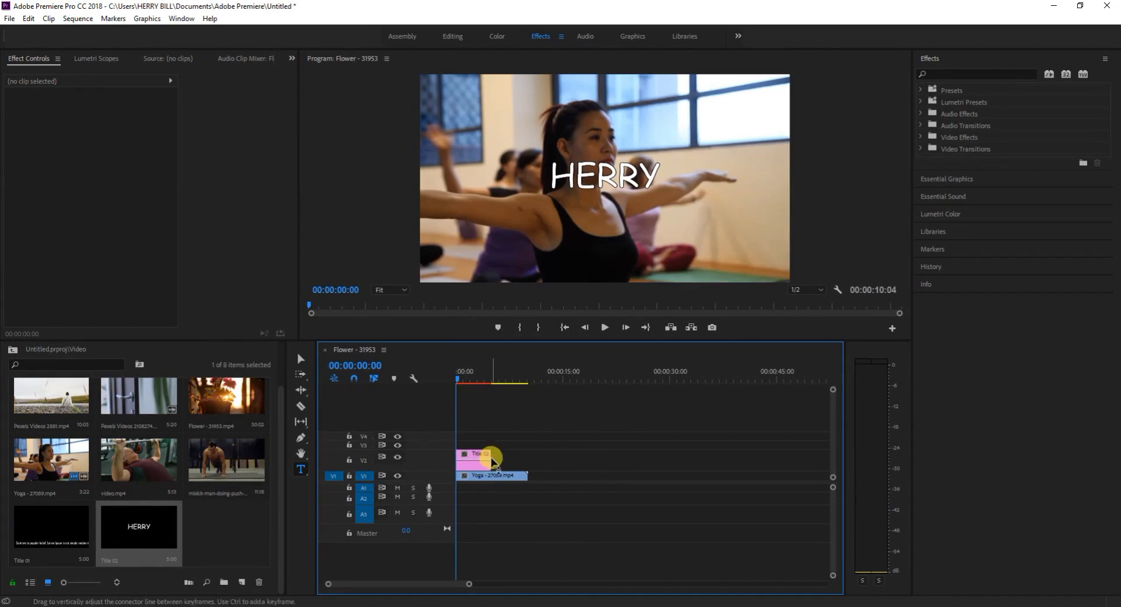
click(489, 463)
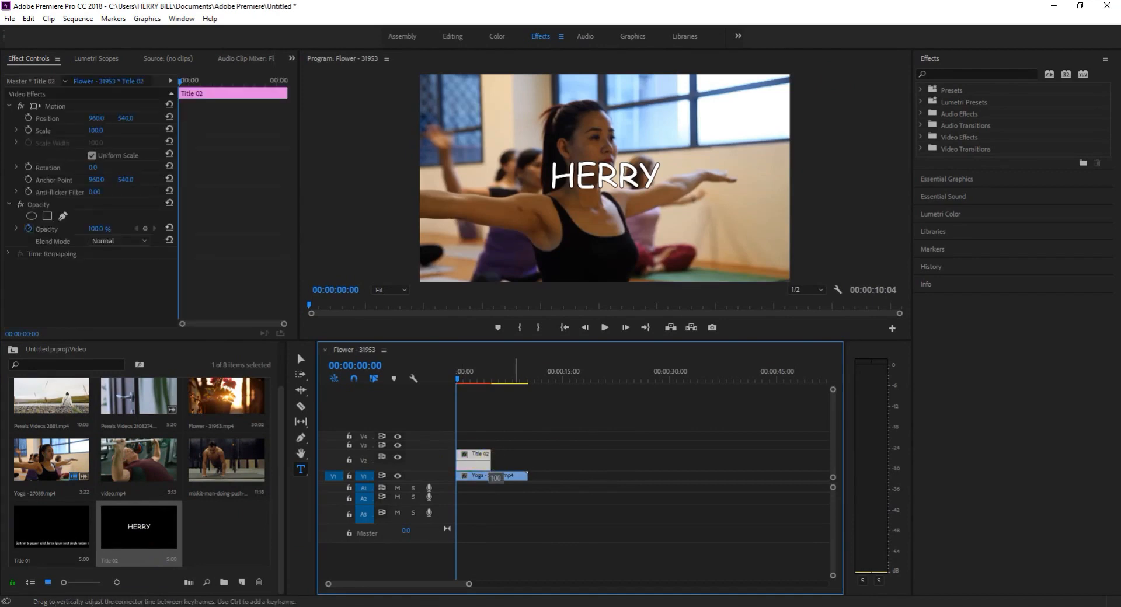
mouse_move(495, 463)
mouse_down()
mouse_move(478, 461)
mouse_move(539, 463)
mouse_move(514, 459)
mouse_up()
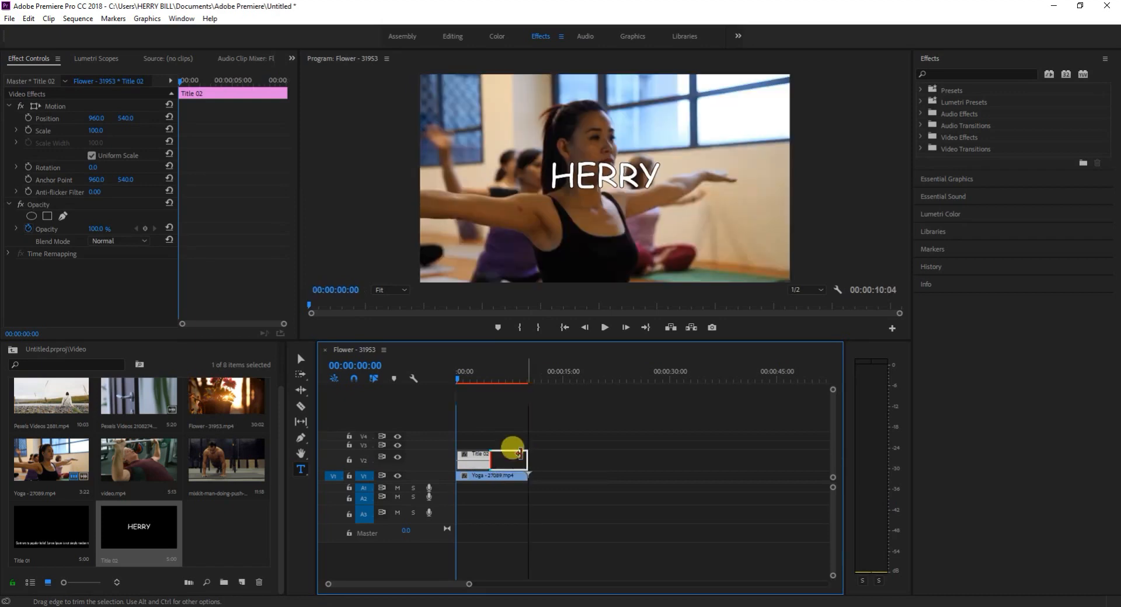
Expand the Time Remapping settings of the Title 02 clip and save the project.
click(10, 255)
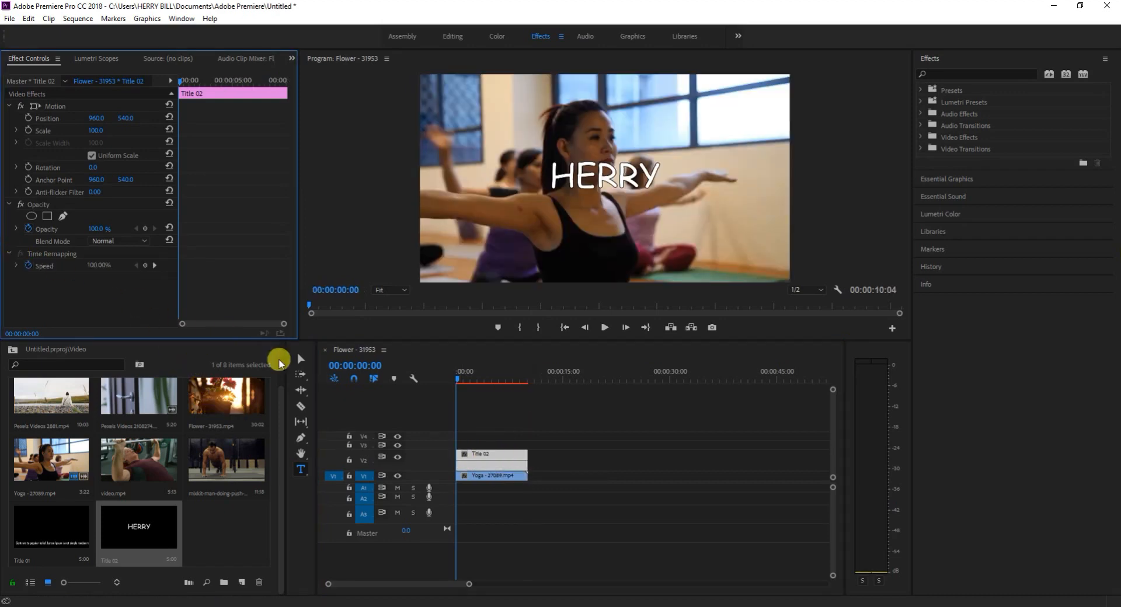
click(491, 462)
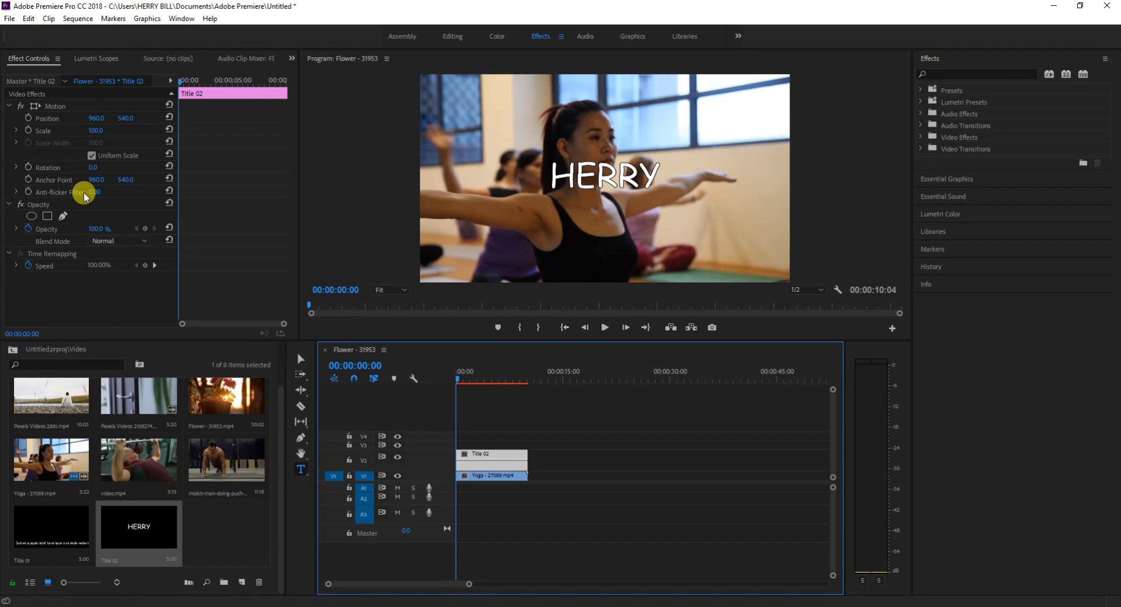
key(ctrl+s)
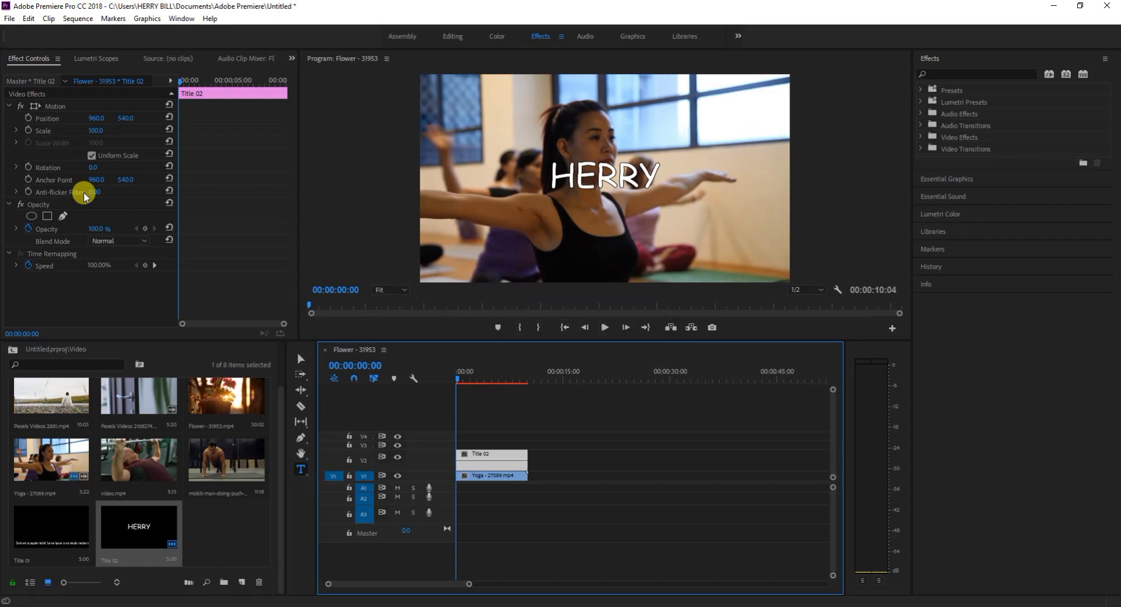